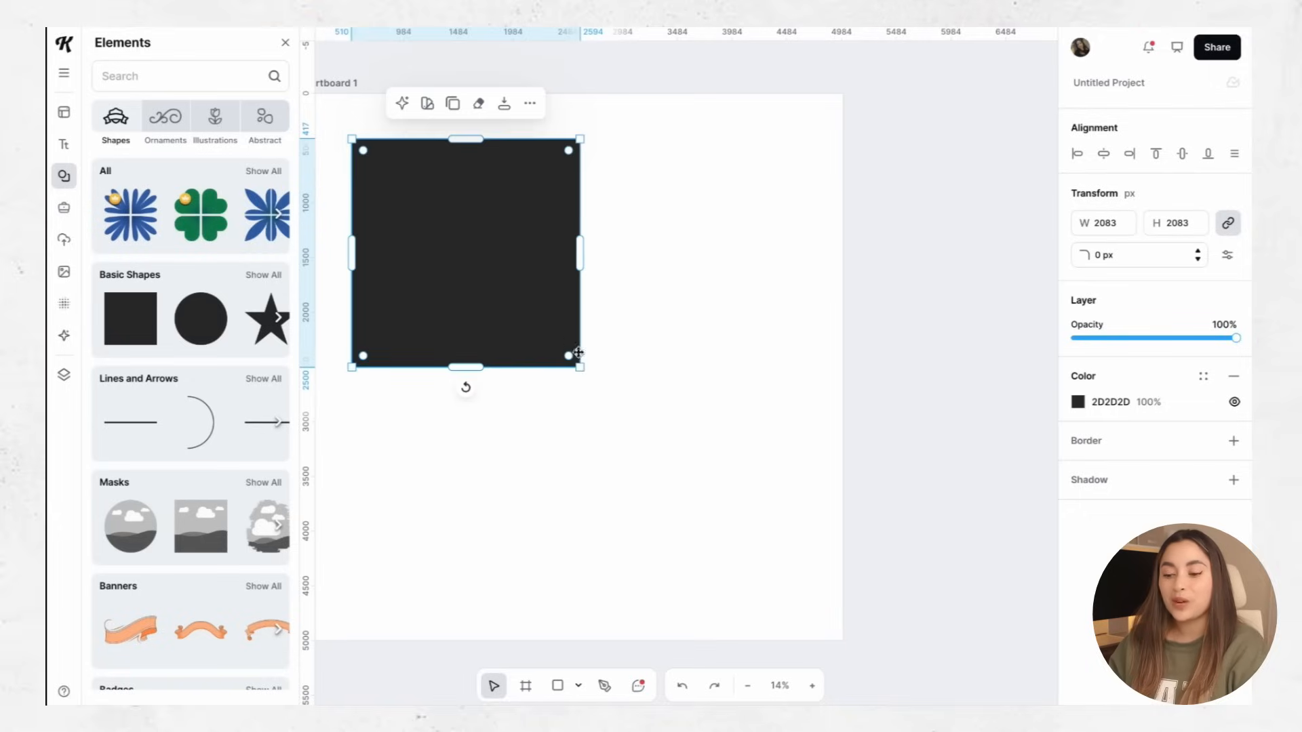
Shrink the dark square to about 1338 px and paste copies of it to lay out a three-by-three grid.
{"action": "left_click_drag", "start_coordinate": [584, 369], "coordinate": [524, 280]}
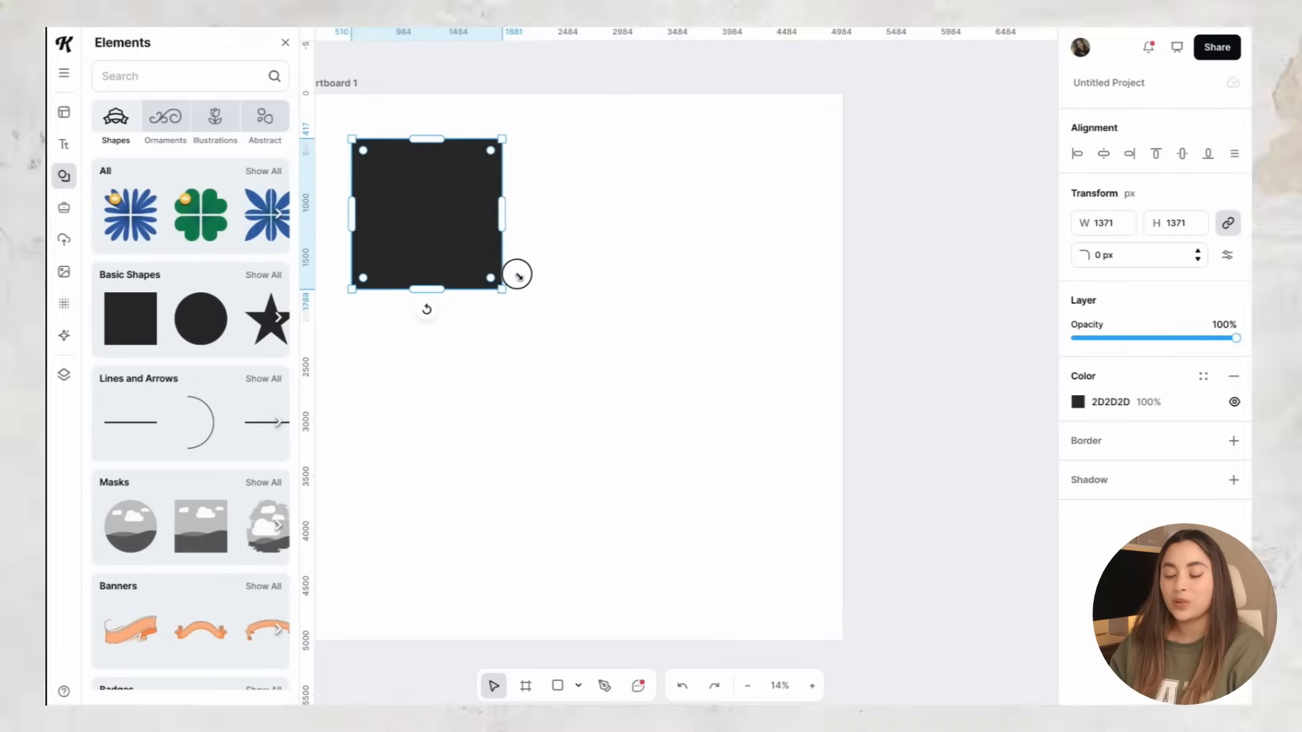
{"action": "left_click", "coordinate": [572, 246]}
{"action": "key", "text": "ctrl+v"}
{"action": "left_click_drag", "start_coordinate": [648, 221], "coordinate": [659, 382]}
{"action": "key", "text": "ctrl+v"}
{"action": "key", "text": "ctrl+v"}
{"action": "key", "text": "ctrl+v"}
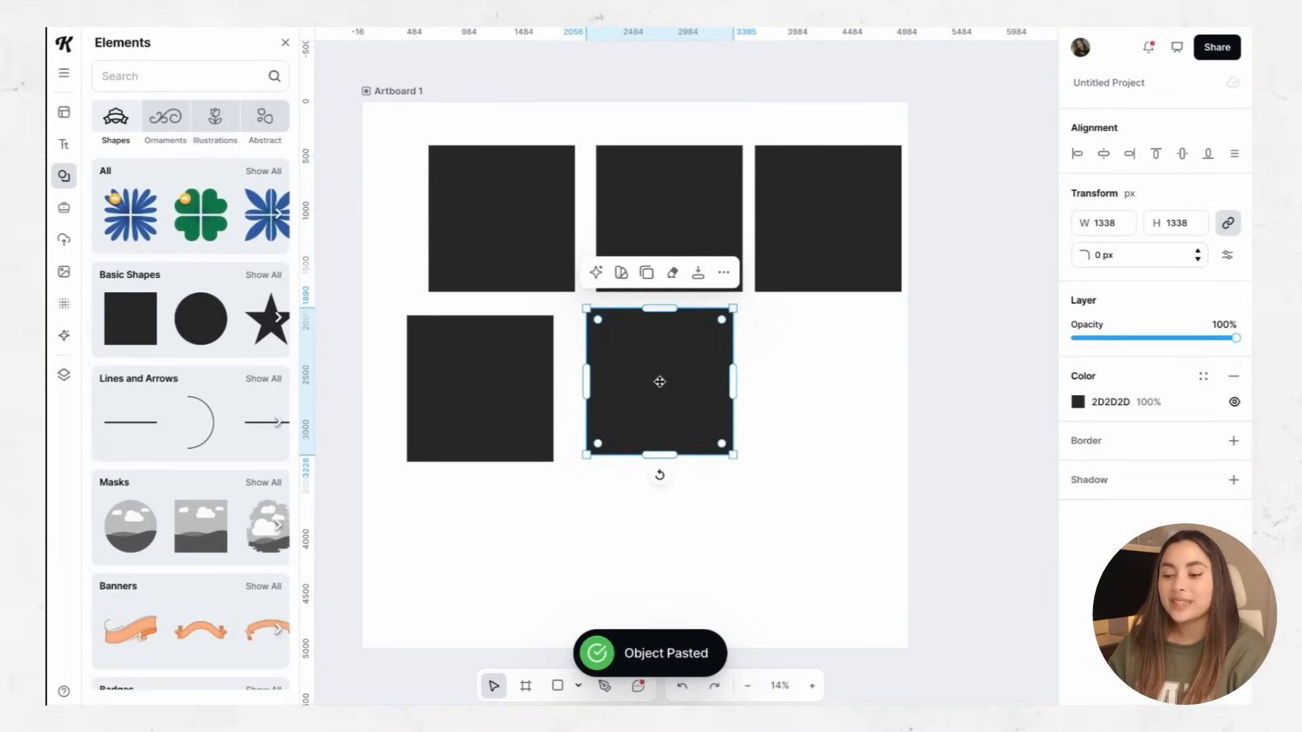
Align the squares within each row of the grid on their vertical middle.
{"action": "left_click", "coordinate": [959, 209]}
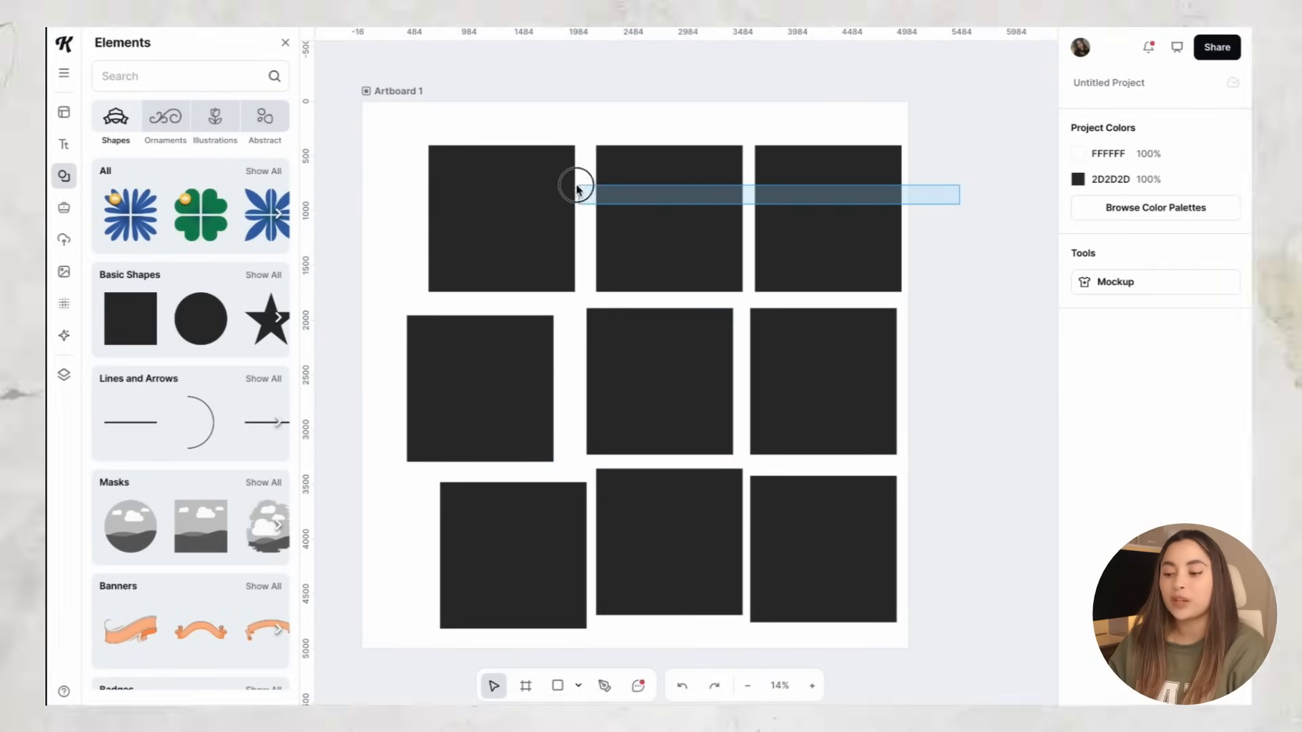
{"action": "left_click_drag", "start_coordinate": [520, 195], "coordinate": [518, 195]}
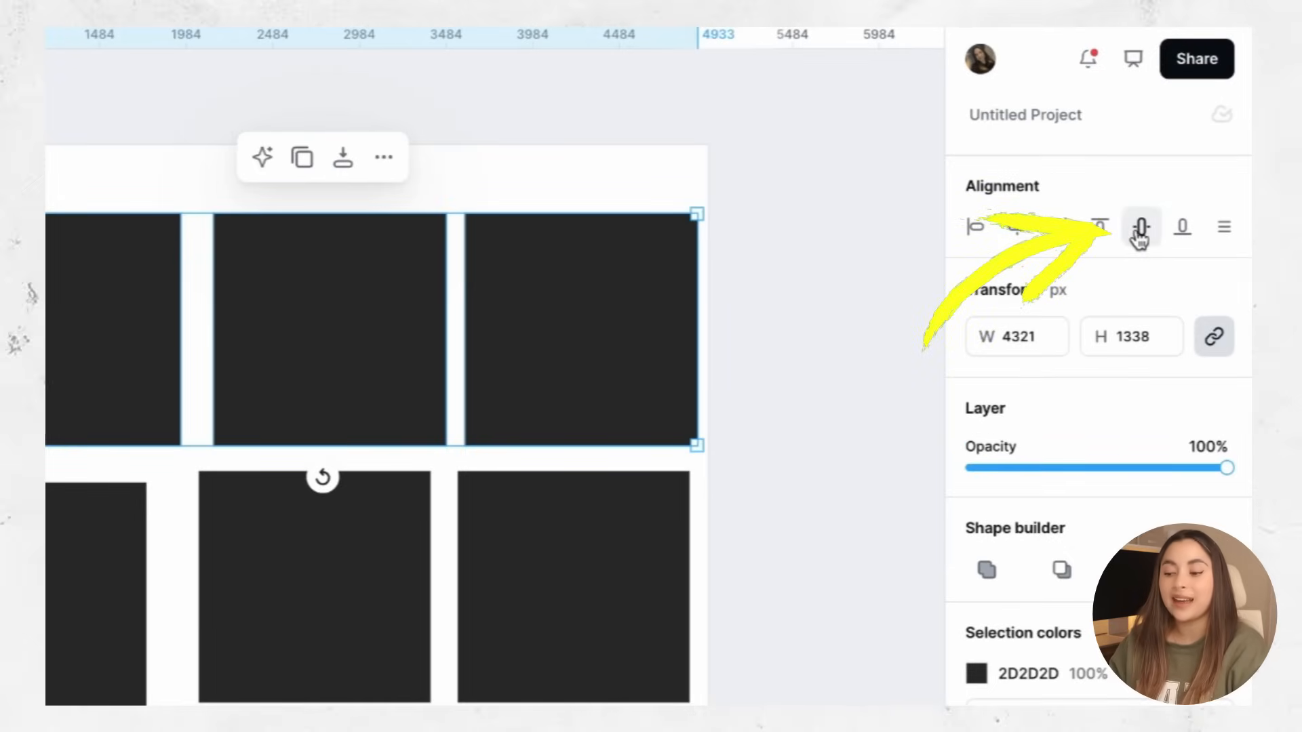
{"action": "left_click", "coordinate": [1140, 229]}
{"action": "left_click_drag", "start_coordinate": [938, 361], "coordinate": [482, 303]}
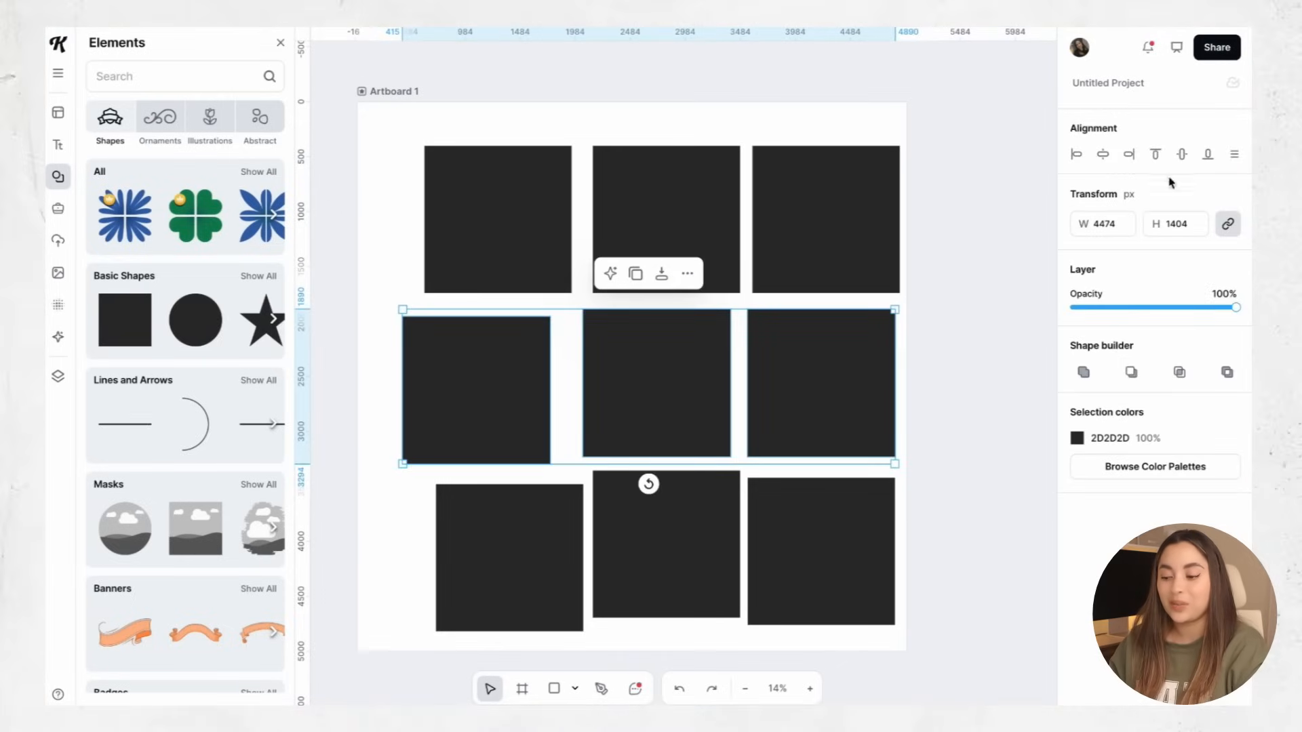
{"action": "left_click", "coordinate": [1184, 155]}
Align the squares within each column of the grid on their horizontal centre.
{"action": "left_click", "coordinate": [499, 99]}
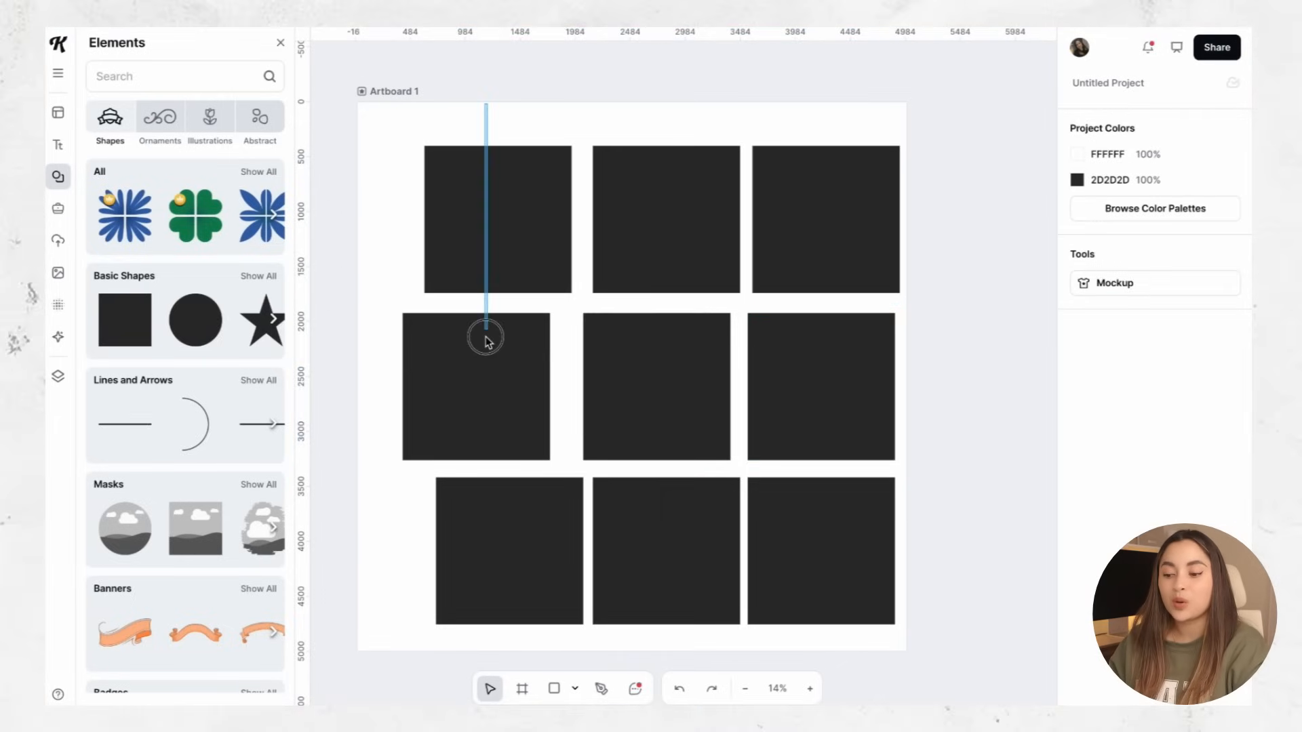
{"action": "left_click_drag", "start_coordinate": [486, 339], "coordinate": [488, 640]}
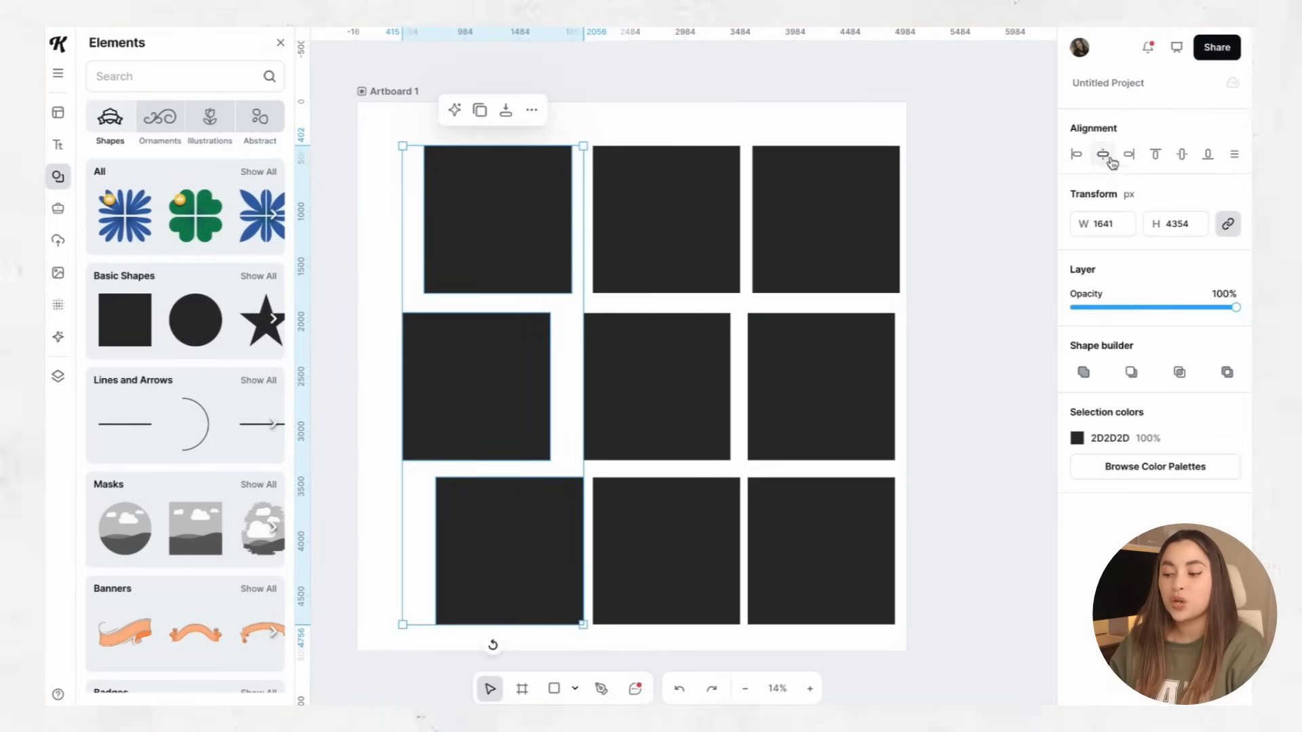
{"action": "left_click", "coordinate": [1104, 156]}
{"action": "left_click_drag", "start_coordinate": [666, 111], "coordinate": [675, 584]}
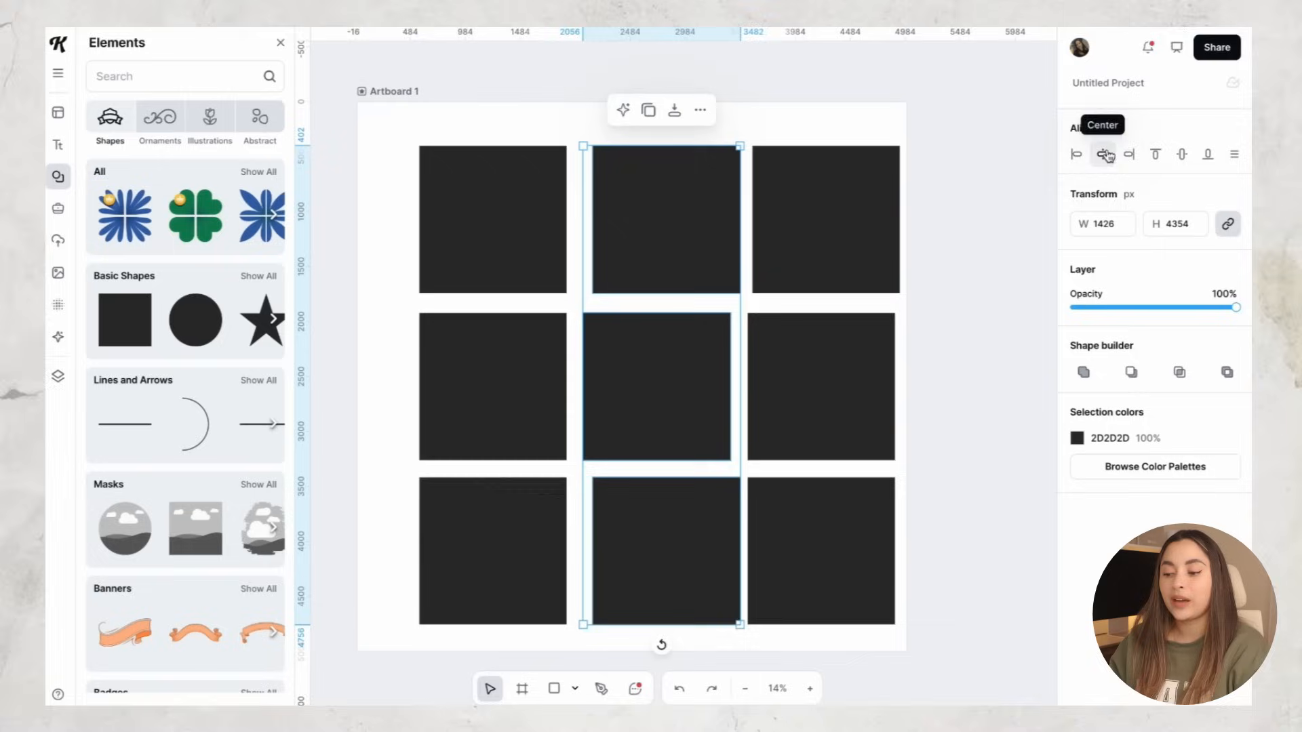
{"action": "left_click", "coordinate": [1104, 155]}
{"action": "left_click_drag", "start_coordinate": [826, 112], "coordinate": [829, 265]}
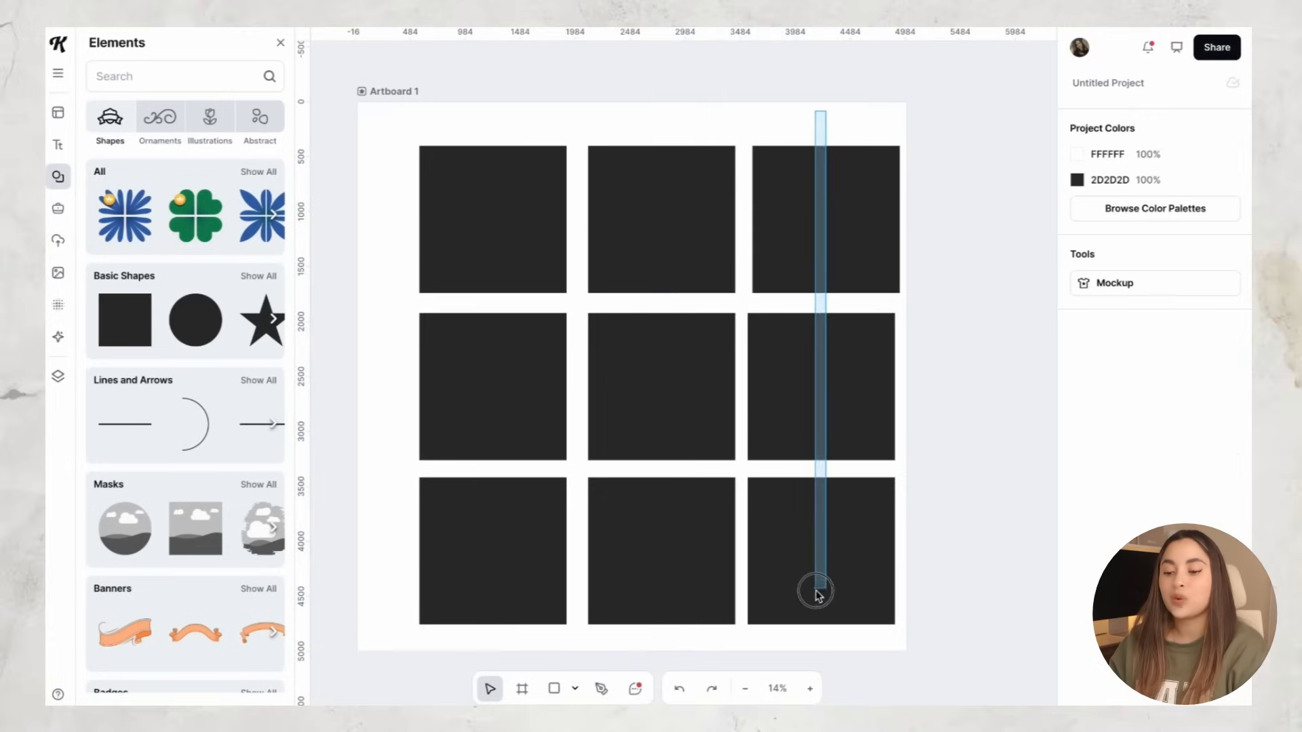
{"action": "left_click_drag", "start_coordinate": [817, 595], "coordinate": [818, 594]}
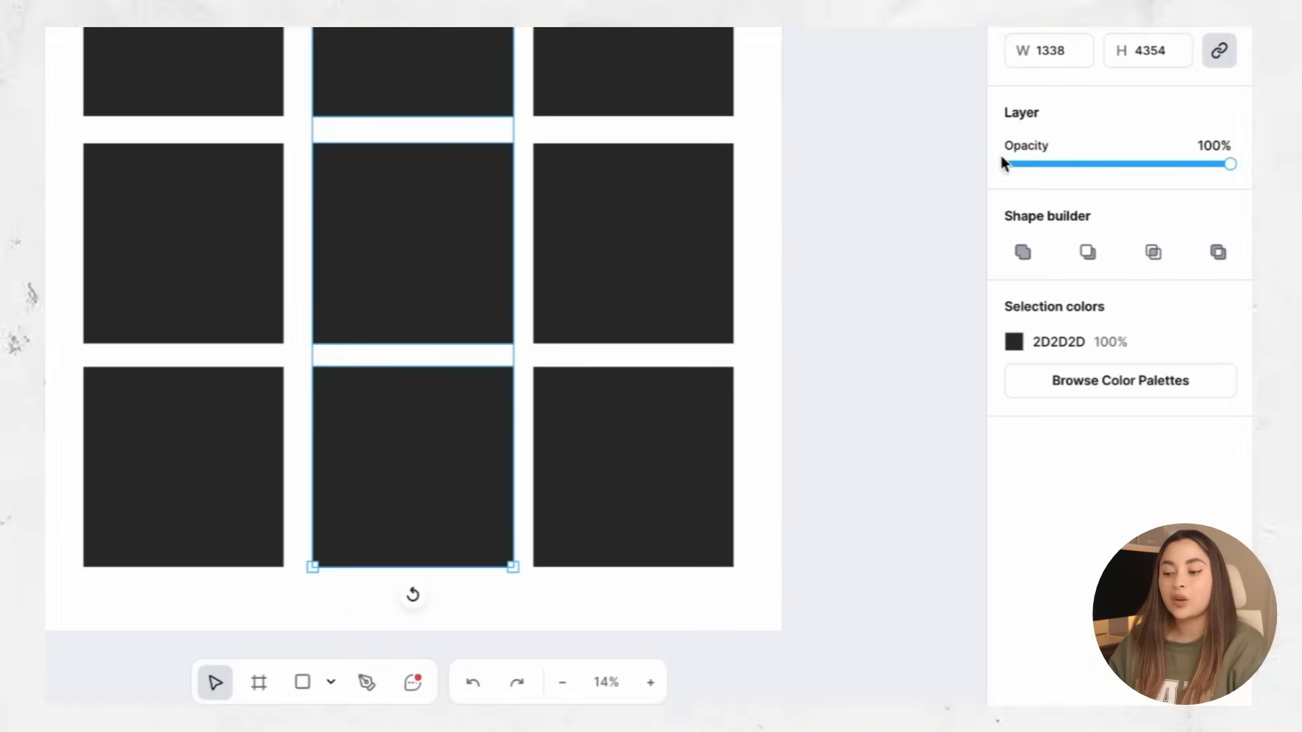
Recolour the middle column's squares red E13535 and move the columns together until their edges touch.
{"action": "left_click", "coordinate": [1015, 343]}
{"action": "left_click", "coordinate": [915, 293]}
{"action": "left_click", "coordinate": [881, 109]}
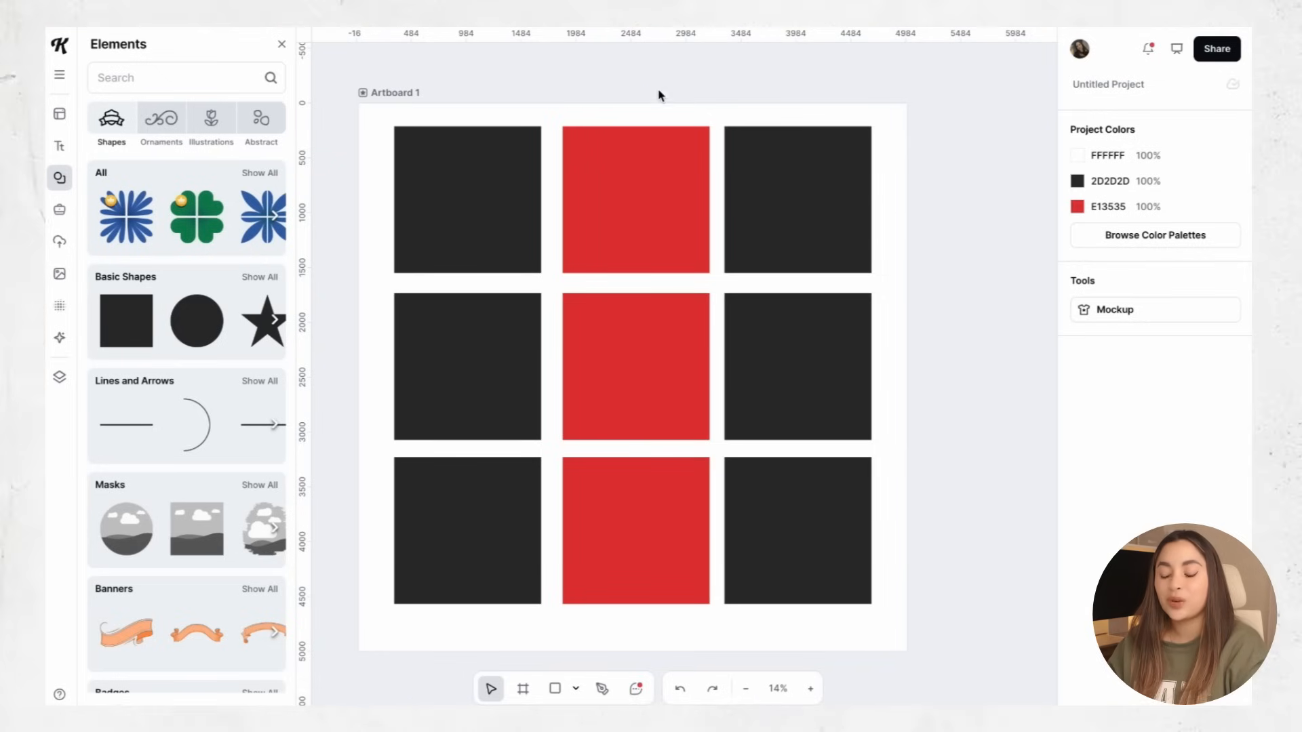
{"action": "left_click_drag", "start_coordinate": [649, 549], "coordinate": [649, 551]}
{"action": "left_click_drag", "start_coordinate": [637, 196], "coordinate": [619, 196]}
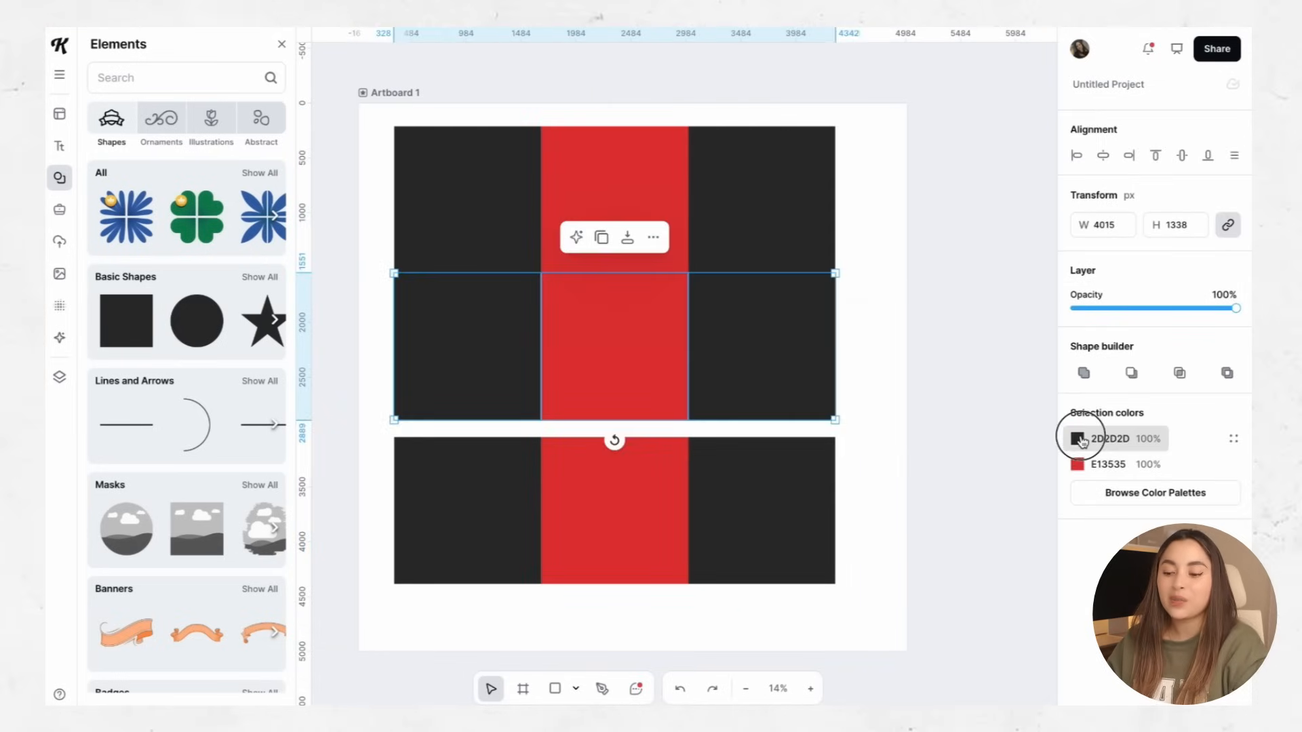
Recolour the middle row's dark squares red F01515 and move the bottom row up against the middle row.
{"action": "left_click", "coordinate": [1077, 439]}
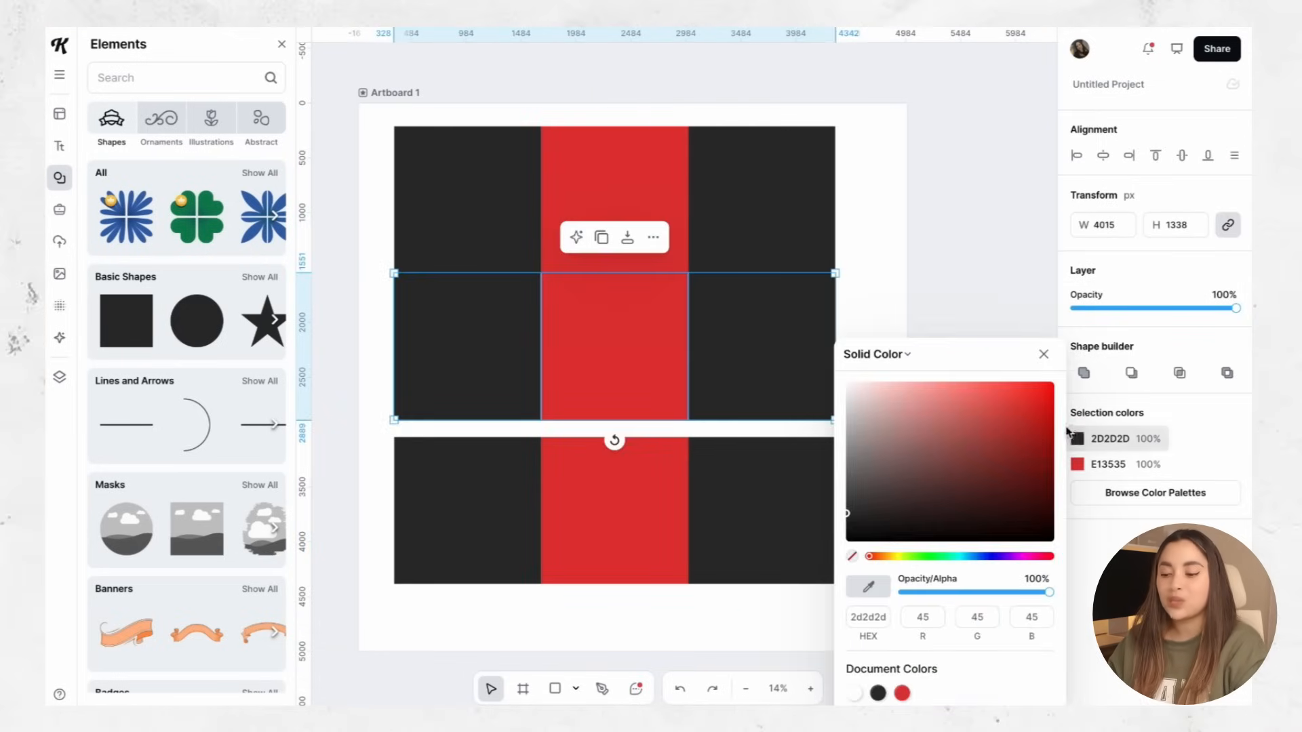
{"action": "left_click", "coordinate": [1040, 398]}
{"action": "left_click", "coordinate": [910, 360]}
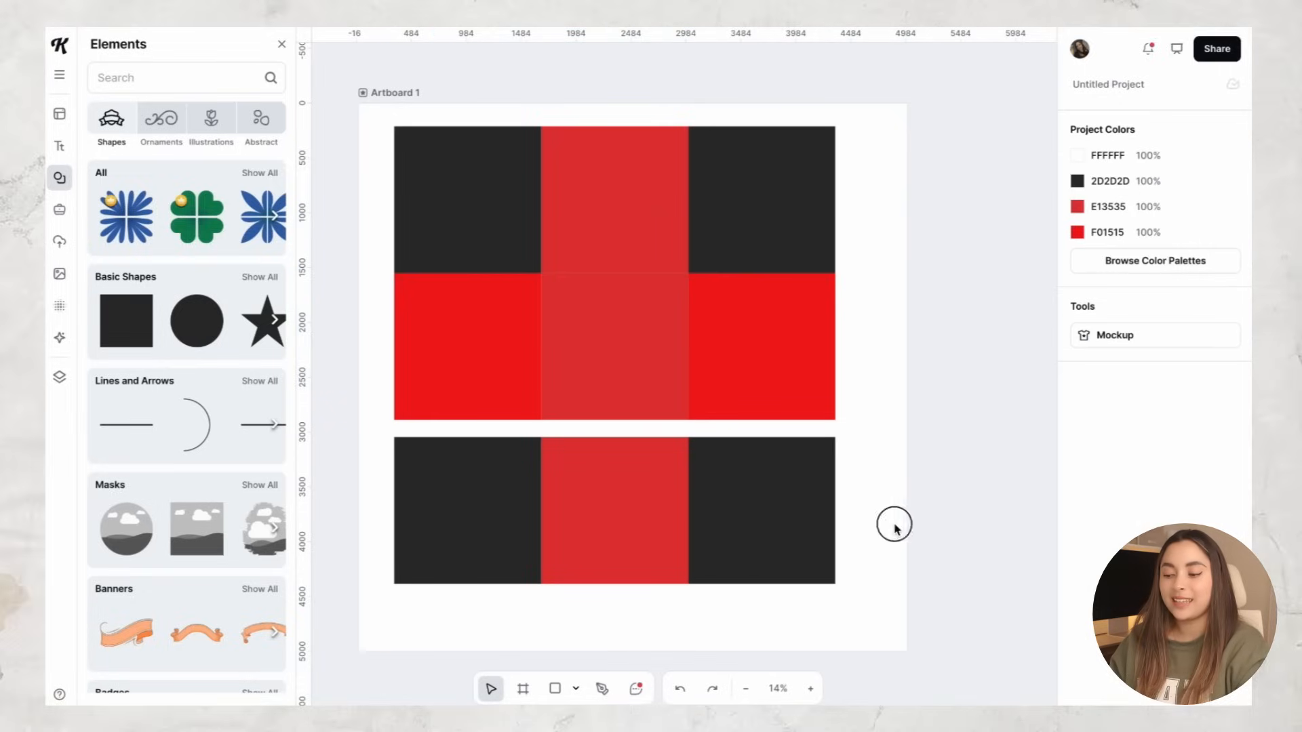
{"action": "left_click", "coordinate": [564, 500]}
{"action": "left_click_drag", "start_coordinate": [564, 500], "coordinate": [575, 481]}
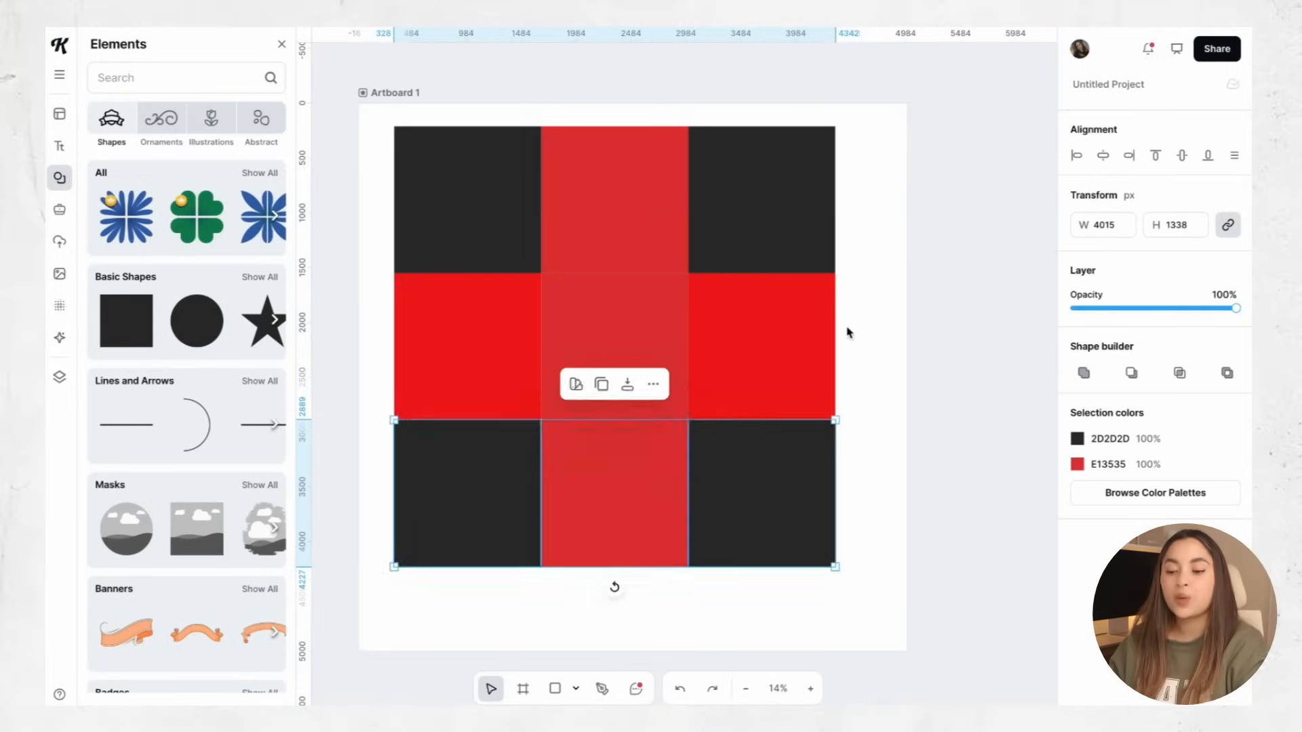
Delete the four red squares between the grid's corners to create a checkerboard.
{"action": "left_click", "coordinate": [658, 223]}
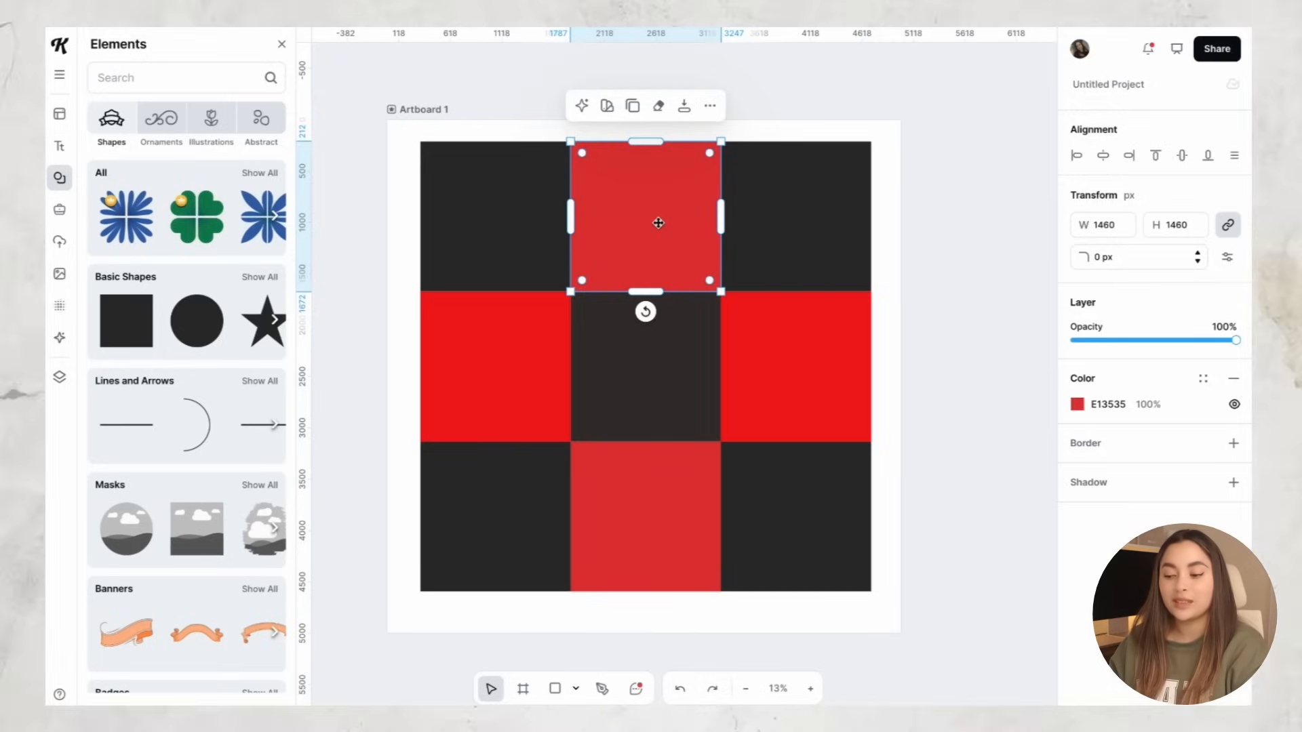
{"action": "key", "text": "Delete"}
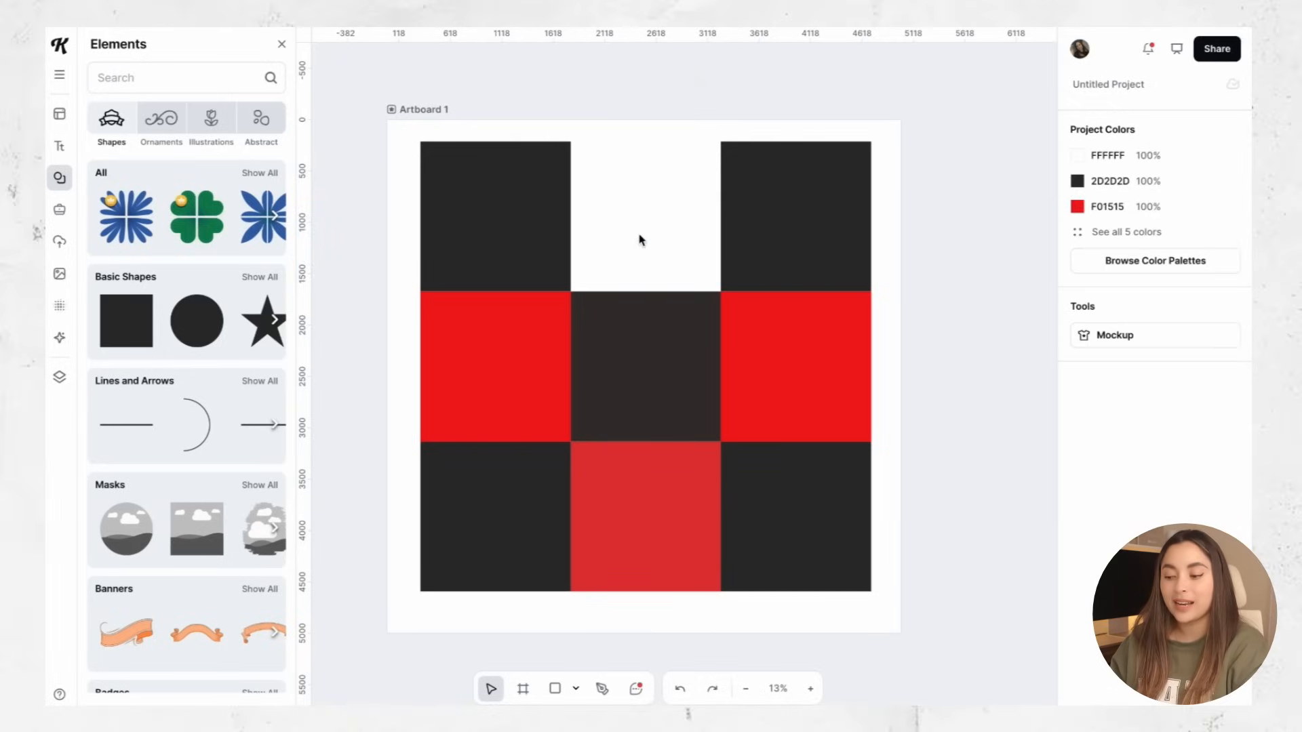
{"action": "left_click", "coordinate": [552, 343]}
{"action": "key", "text": "Delete"}
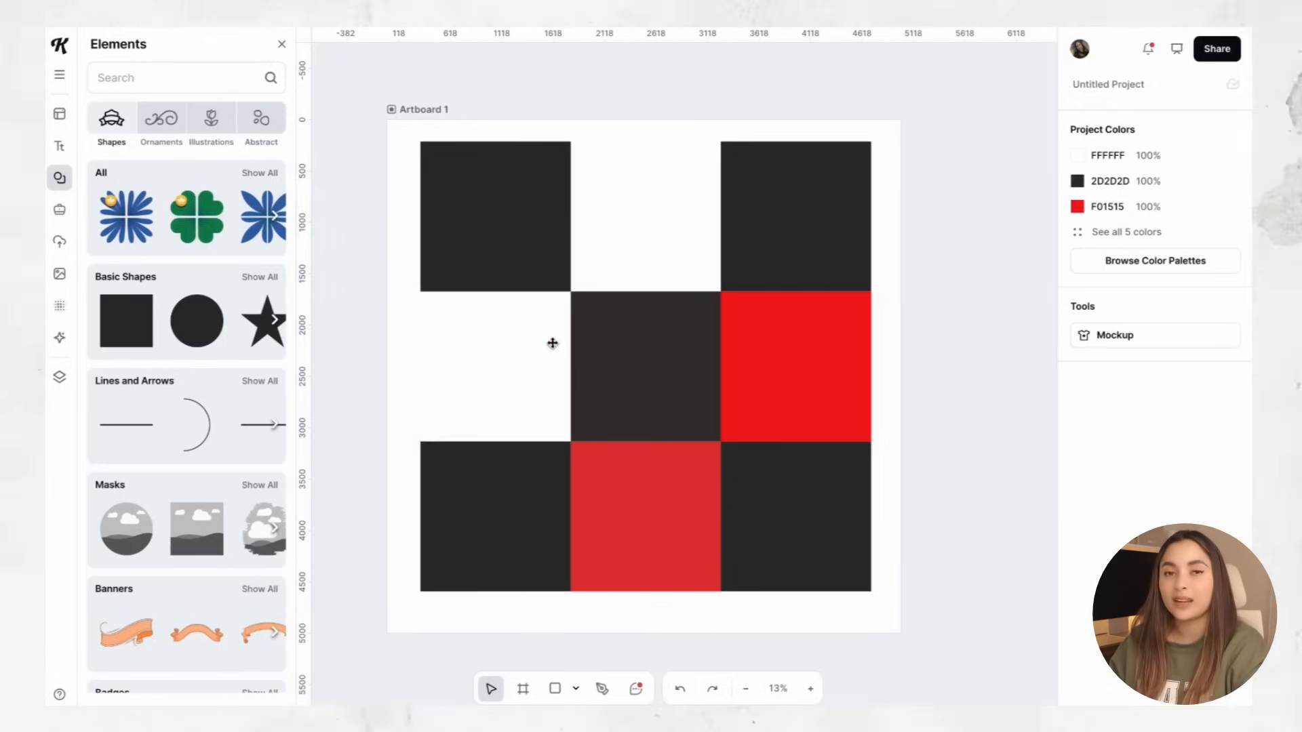
{"action": "left_click", "coordinate": [796, 378]}
{"action": "key", "text": "Delete"}
{"action": "left_click", "coordinate": [662, 538]}
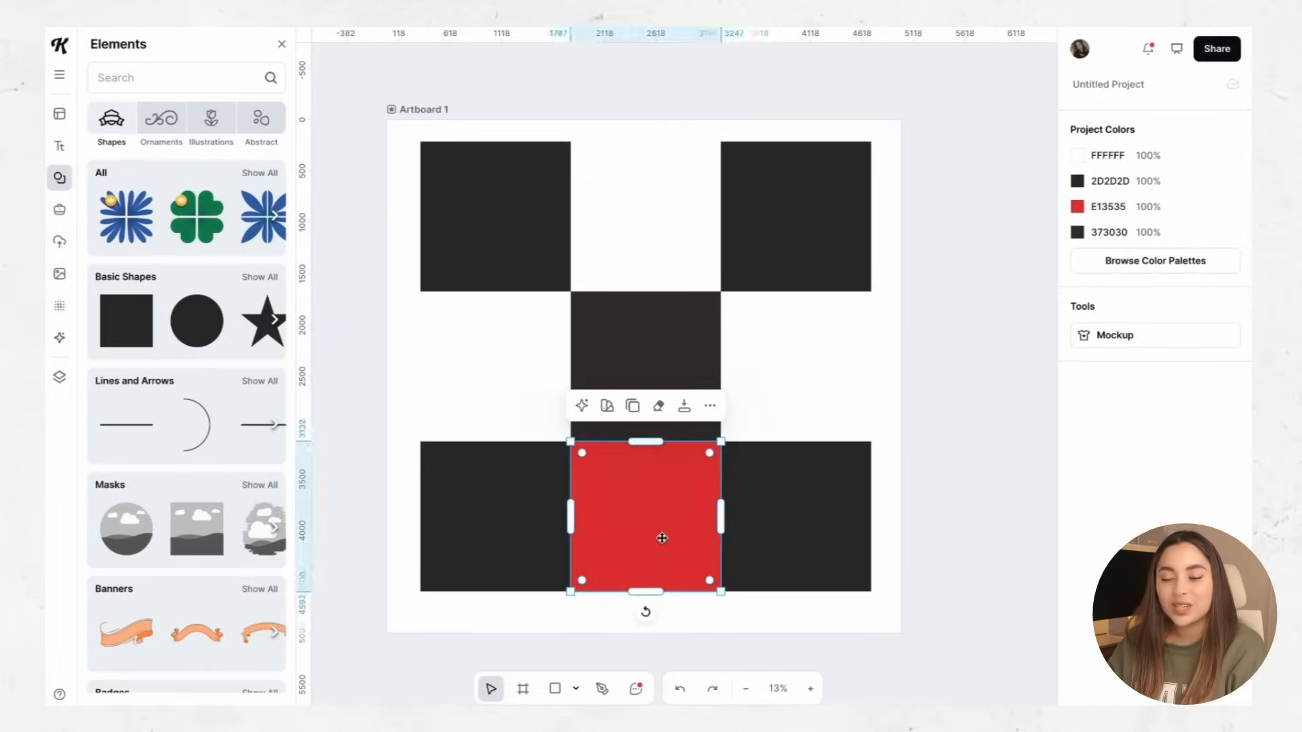
{"action": "key", "text": "Delete"}
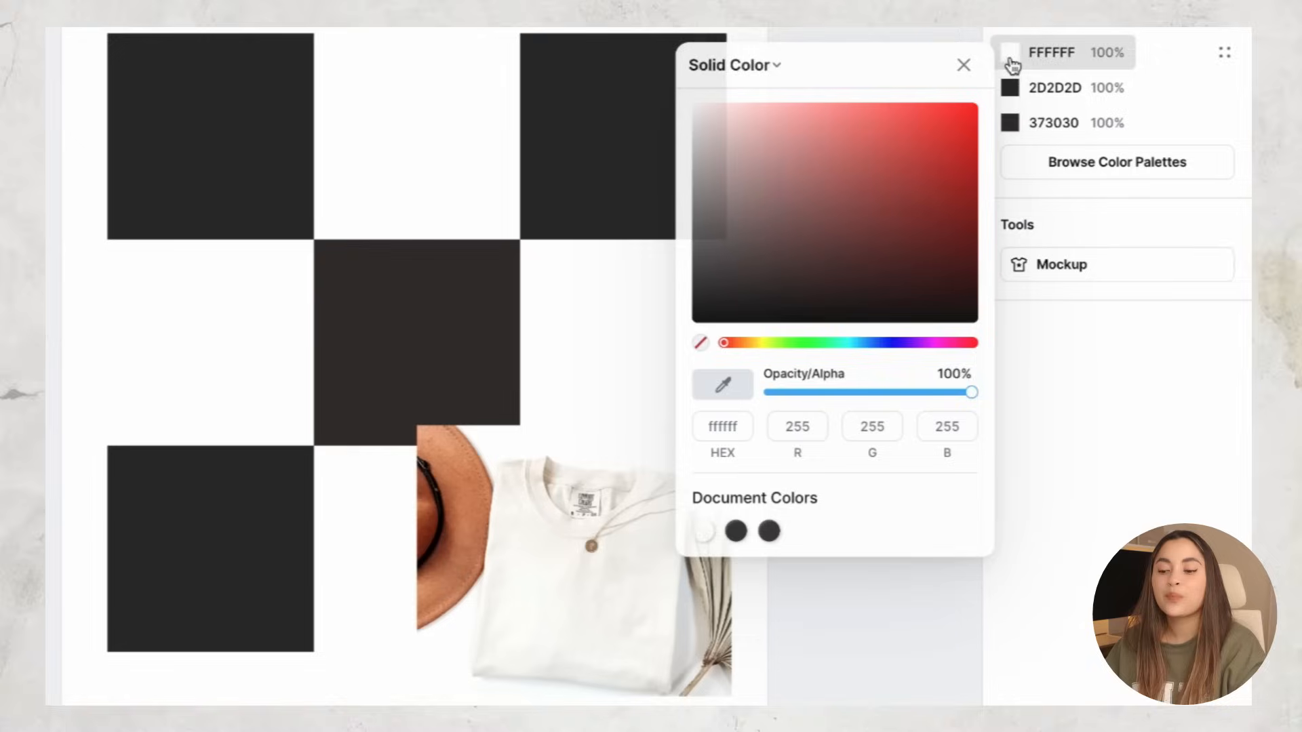
Set the artboard background to F5F6F1 by sampling the shirt in the reference photo, and shift the photo slightly left.
{"action": "left_click", "coordinate": [722, 385]}
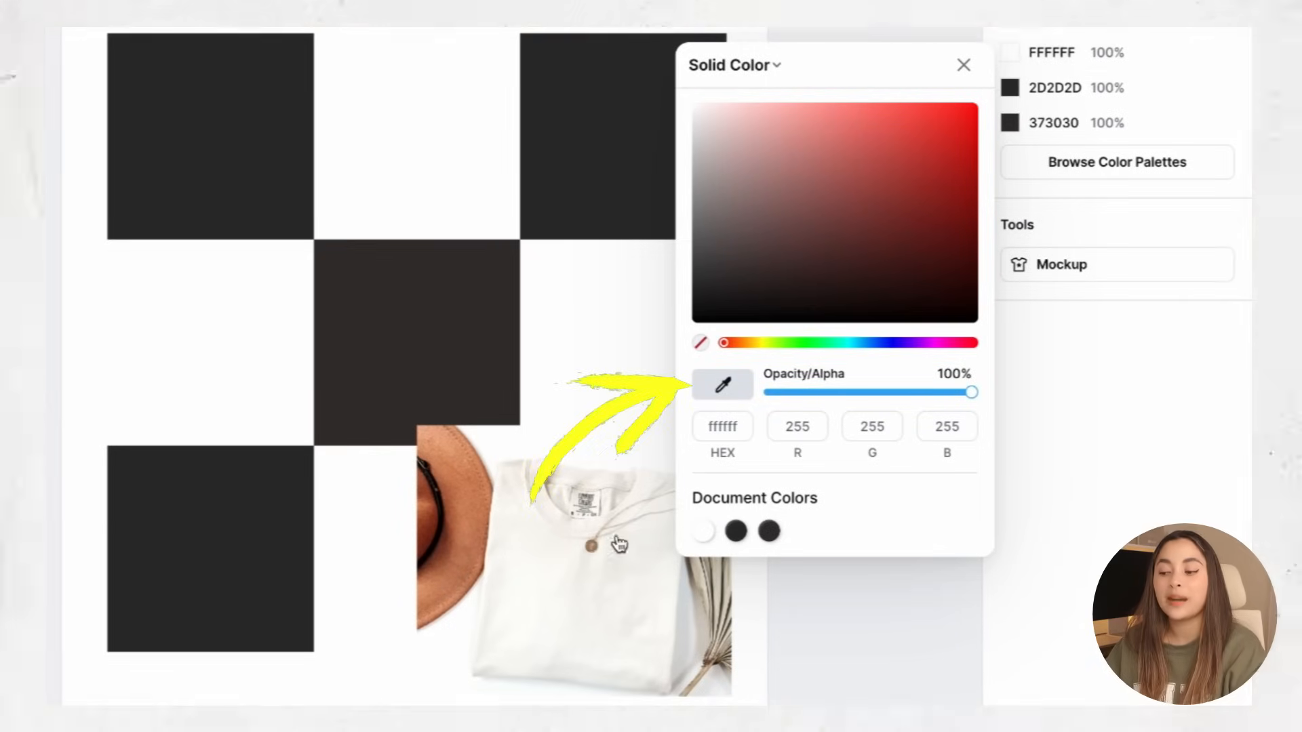
{"action": "left_click", "coordinate": [573, 595]}
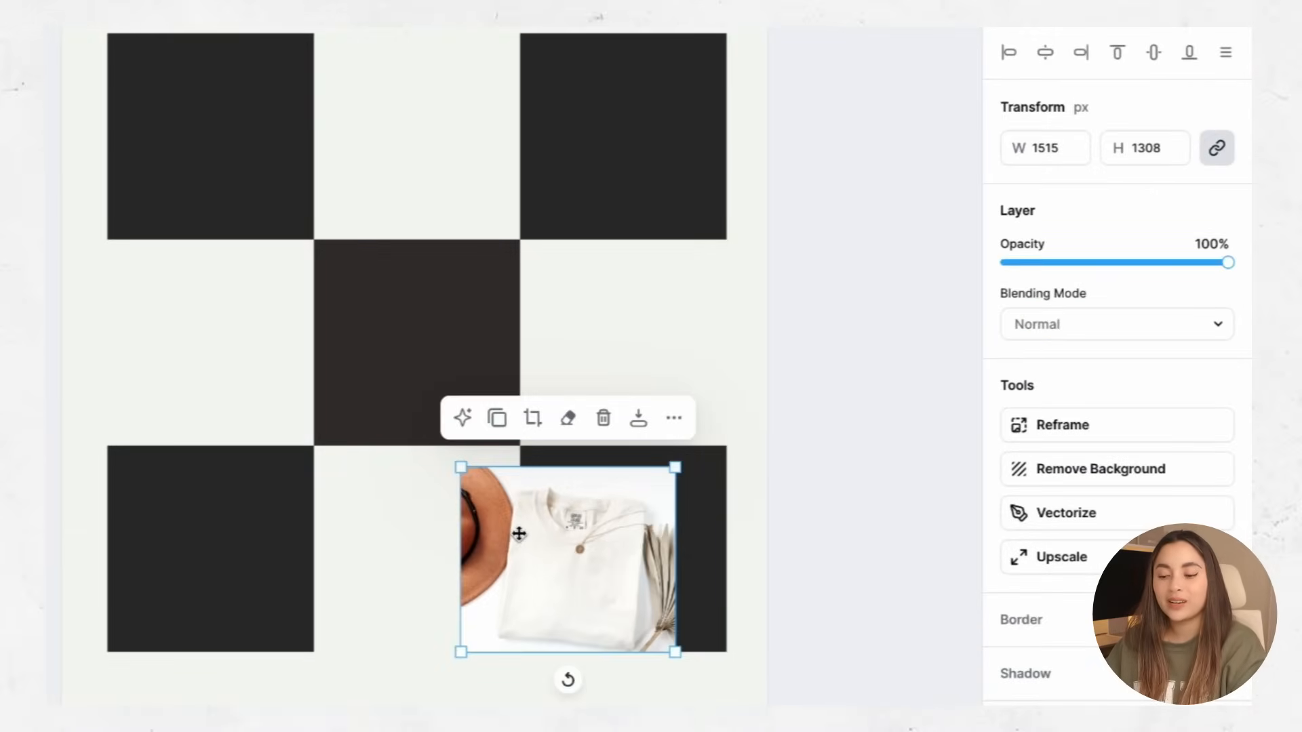
{"action": "left_click_drag", "start_coordinate": [519, 534], "coordinate": [474, 529]}
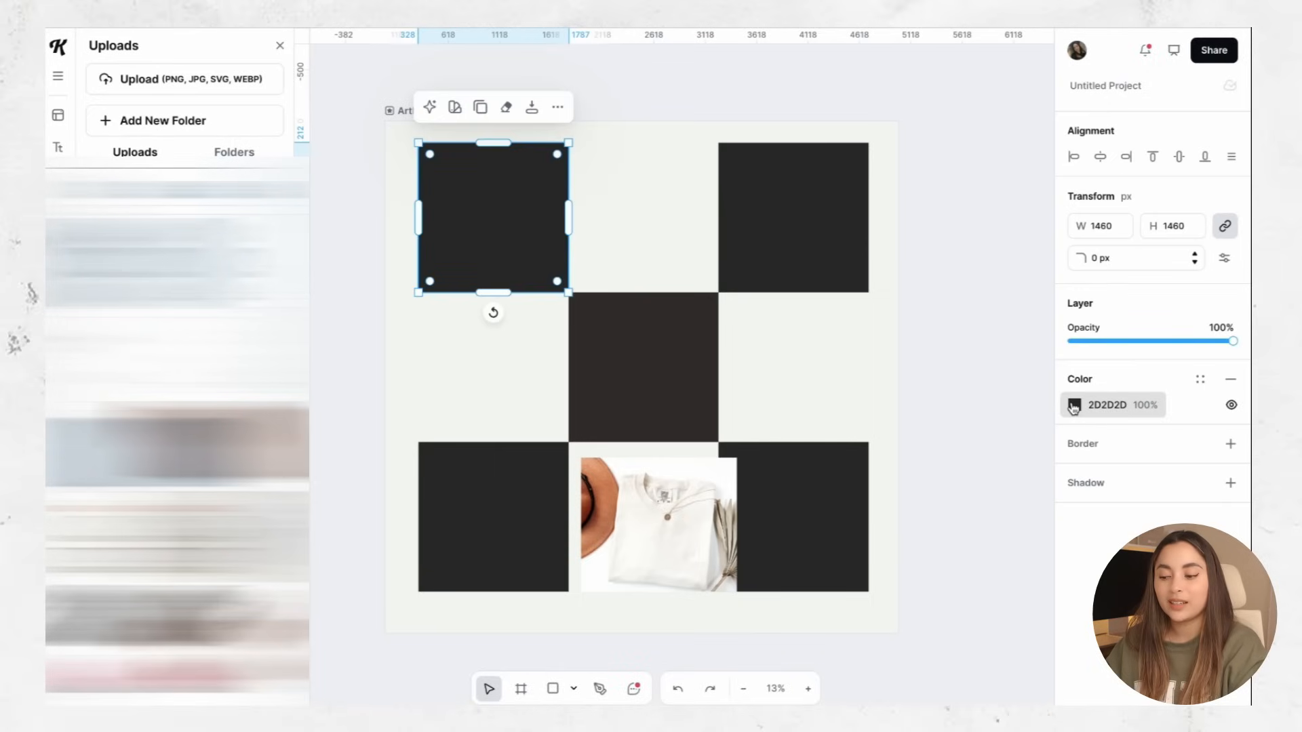
Recolour the five dark checkerboard squares green 4E6F06.
{"action": "left_click", "coordinate": [1073, 405]}
{"action": "left_click", "coordinate": [914, 556]}
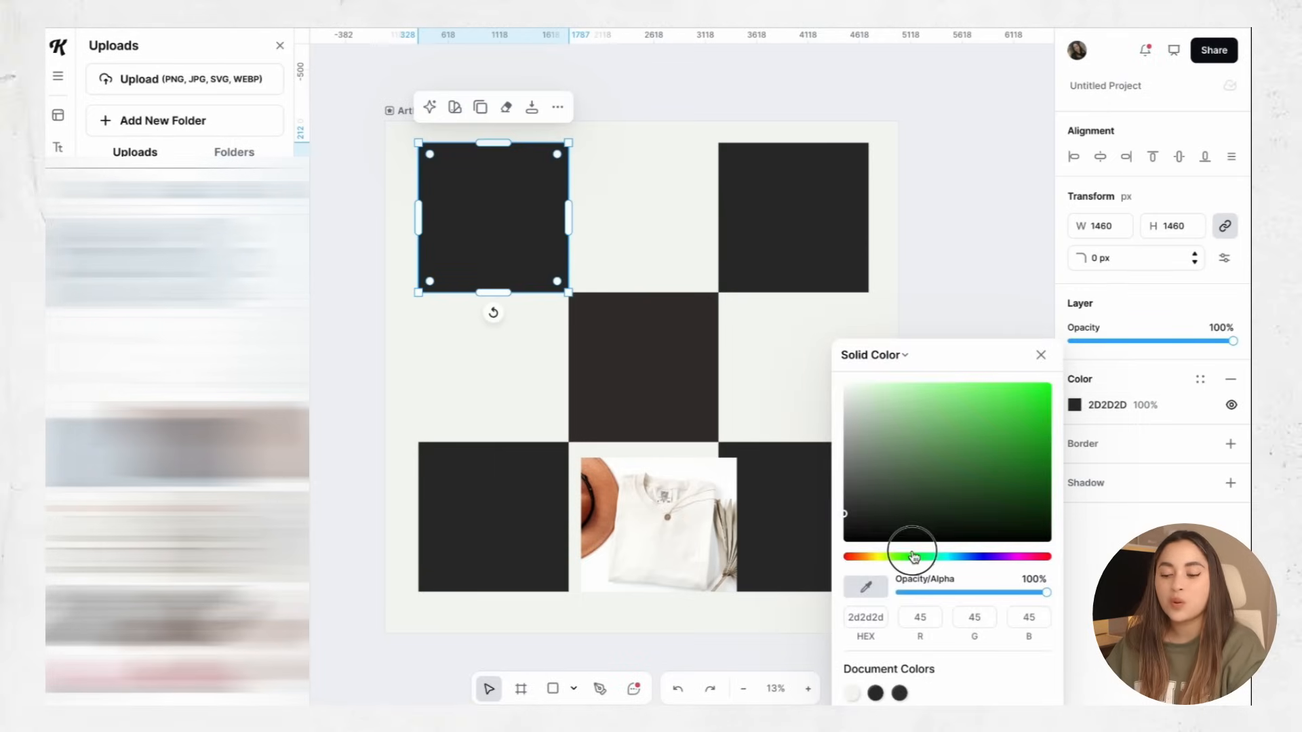
{"action": "left_click", "coordinate": [1039, 467]}
{"action": "left_click", "coordinate": [800, 215]}
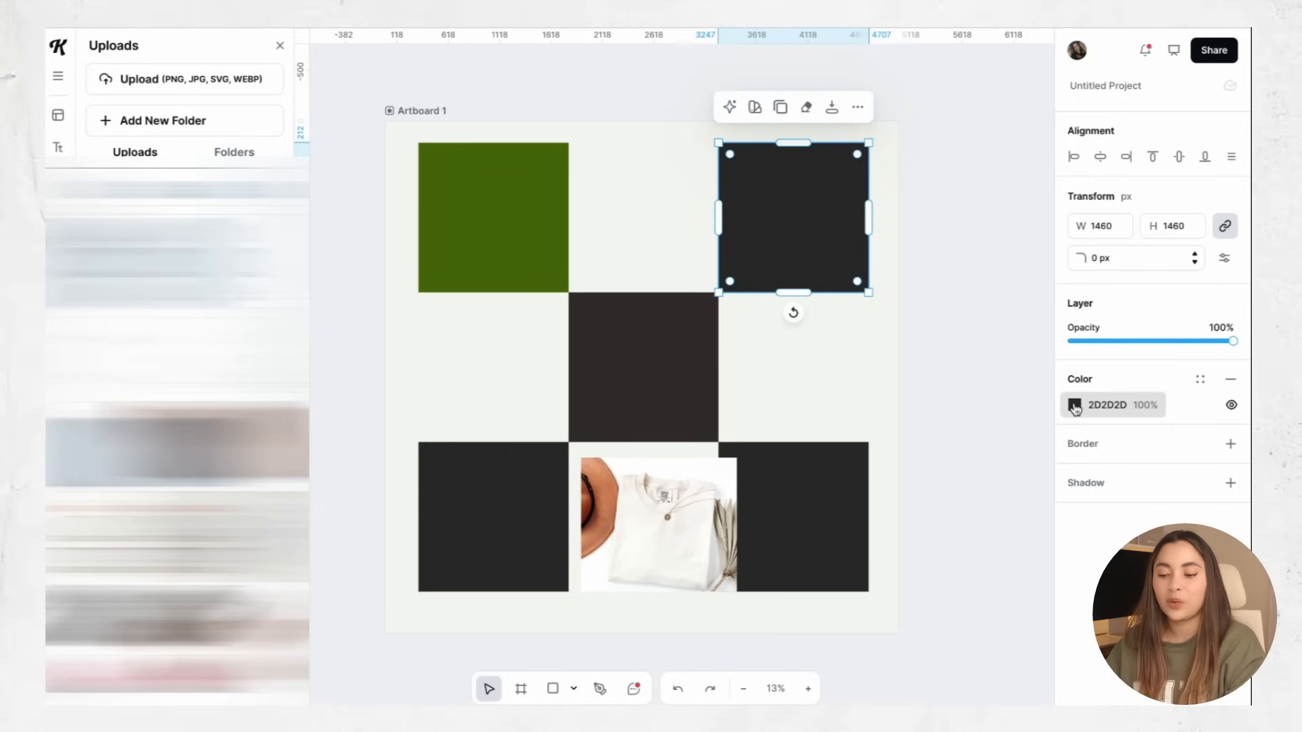
{"action": "left_click", "coordinate": [1078, 407]}
{"action": "left_click", "coordinate": [875, 693]}
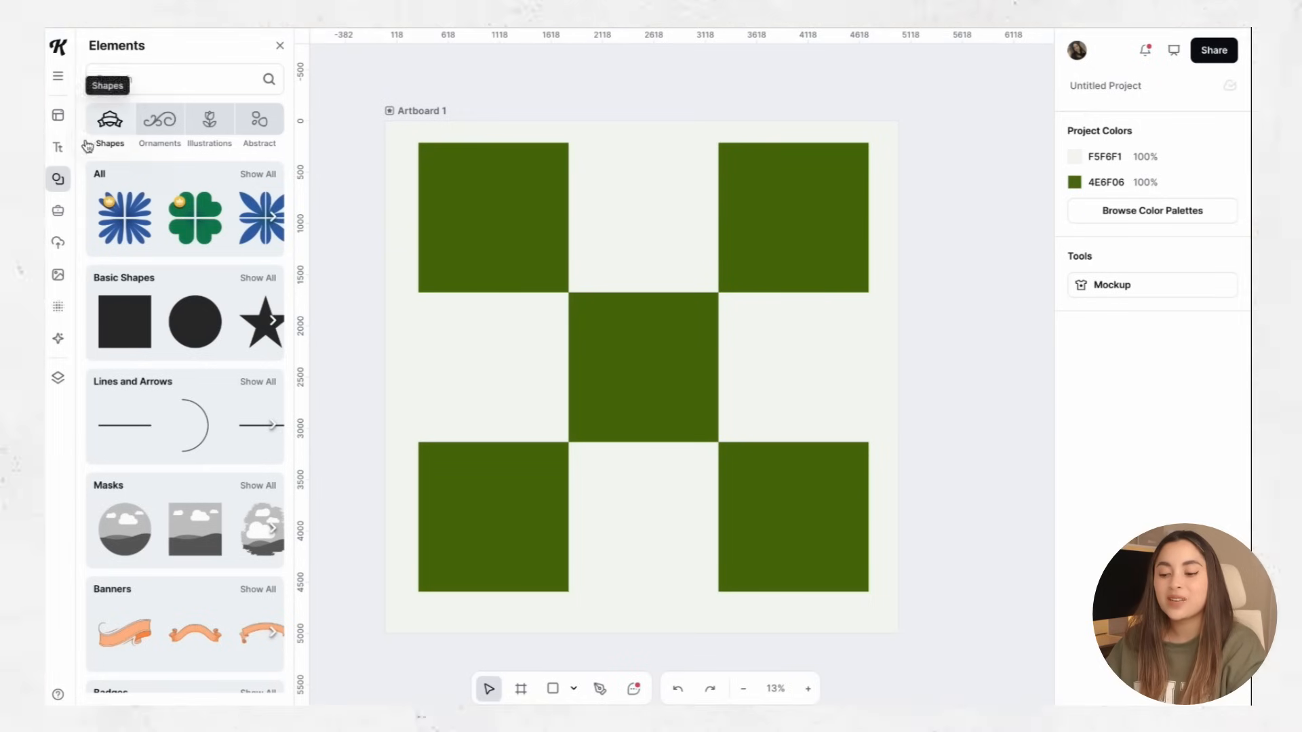
Search the elements for "teacher doodle" and place a book, backpack, apple, eraser and triangle ruler, one in each green square.
{"action": "left_click", "coordinate": [133, 79]}
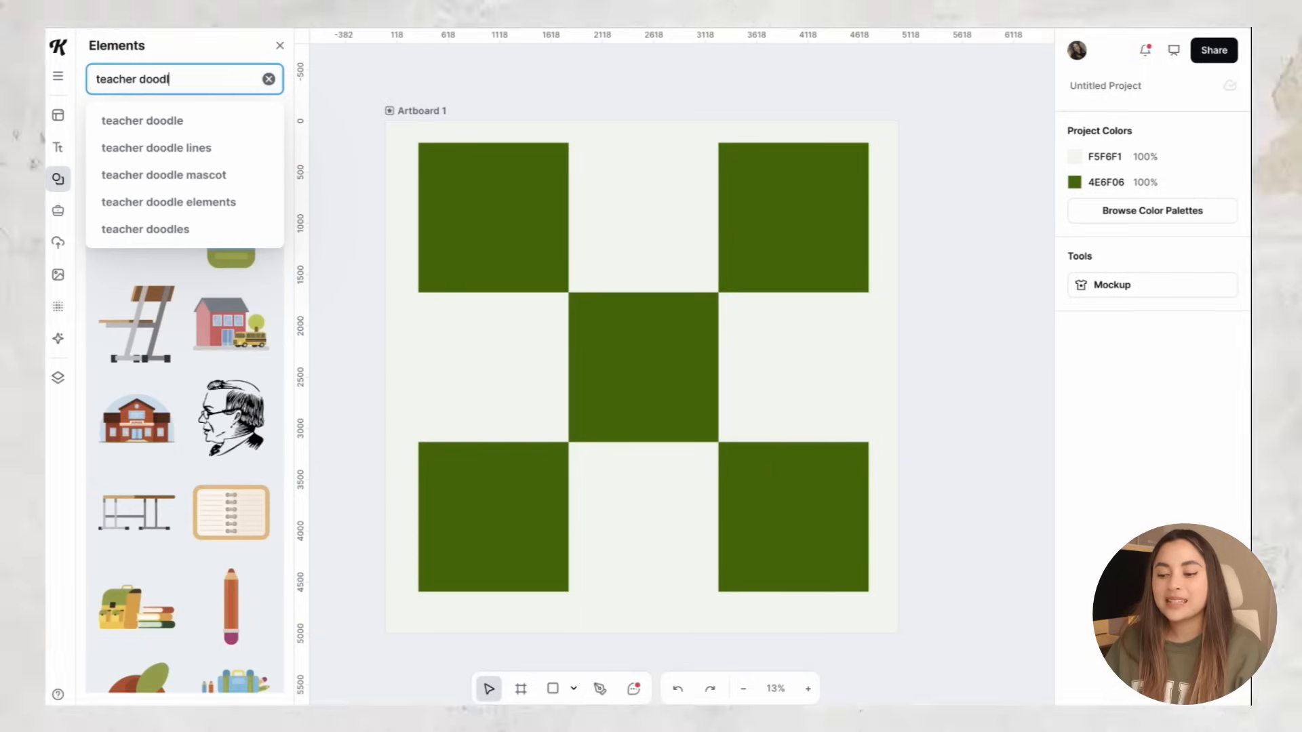
{"action": "key", "text": "Return"}
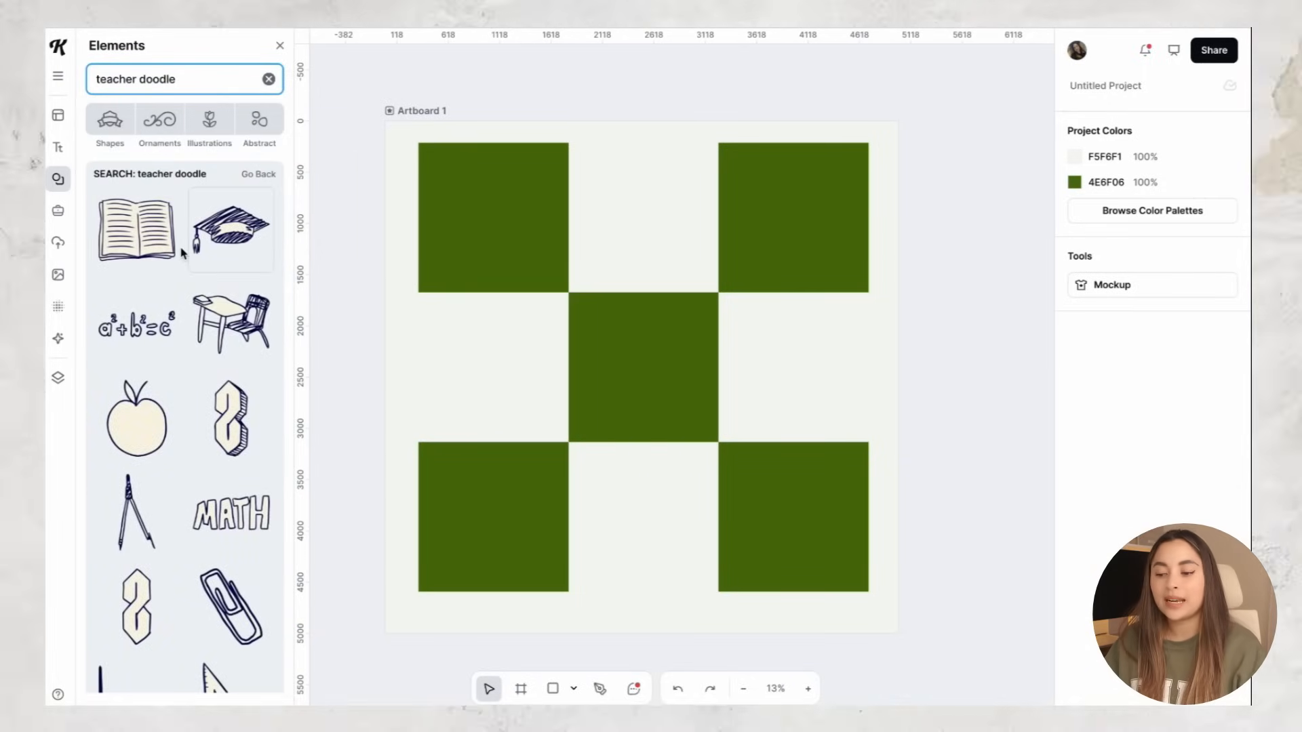
{"action": "scroll", "coordinate": [219, 479], "scroll_direction": "down", "scroll_amount": 10}
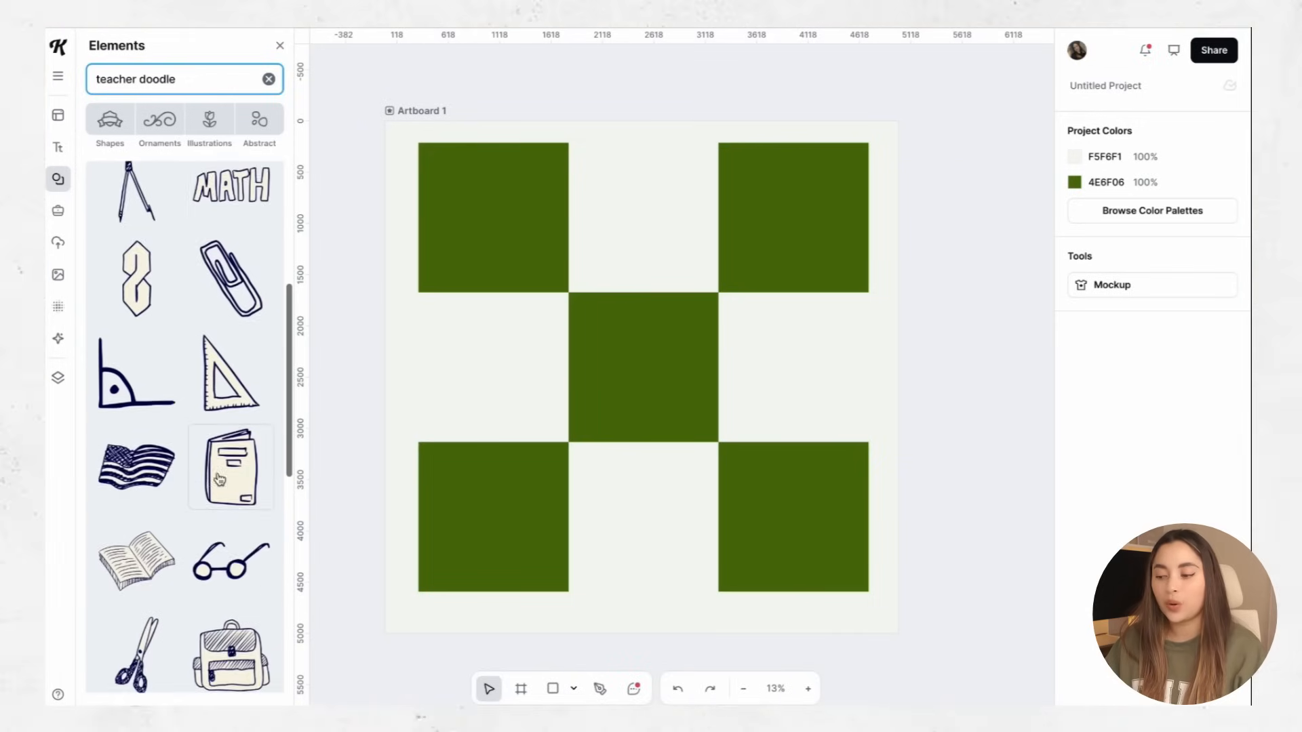
{"action": "scroll", "coordinate": [219, 479], "scroll_direction": "up", "scroll_amount": 10}
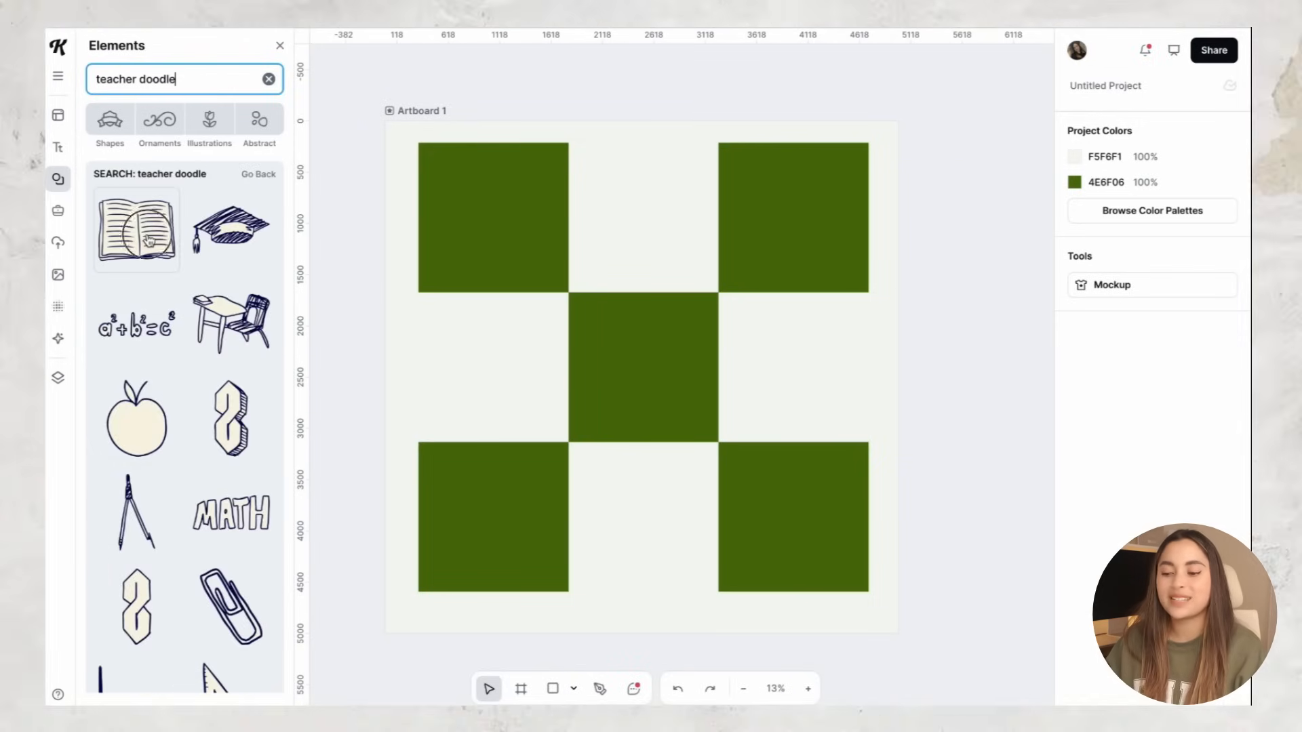
{"action": "left_click", "coordinate": [136, 229]}
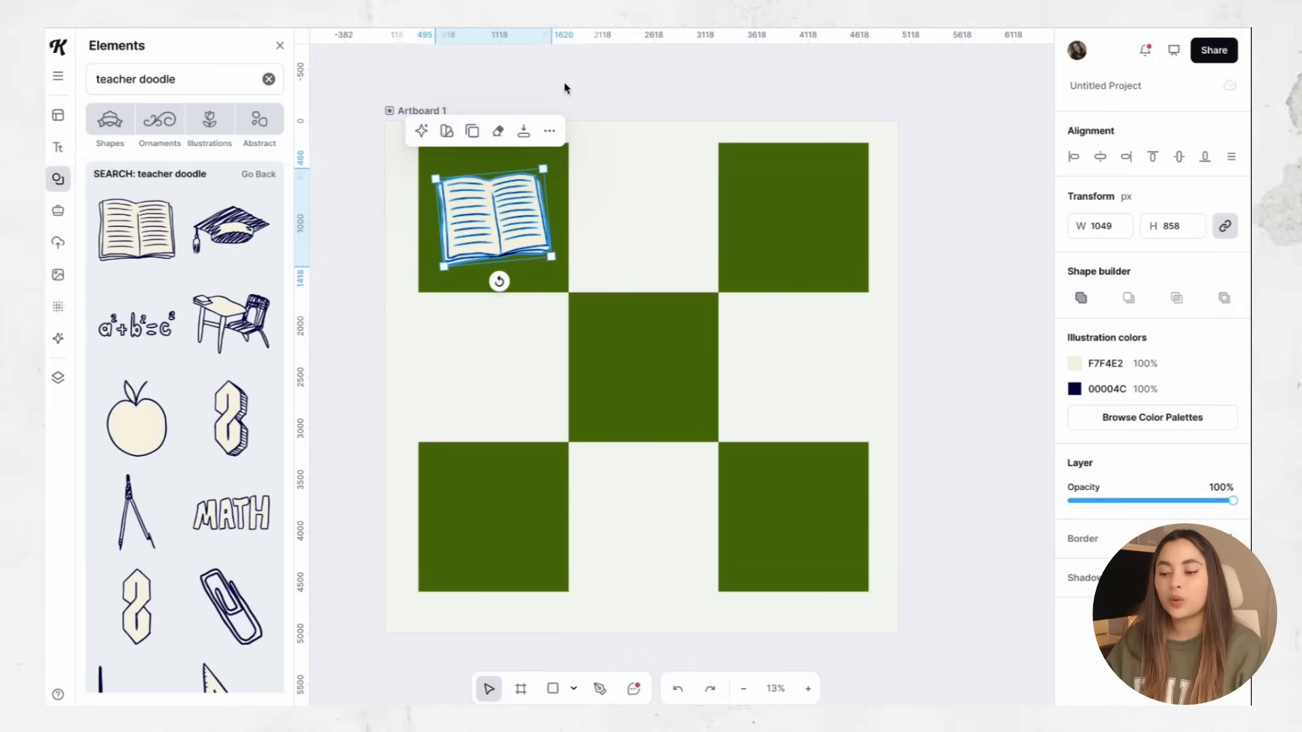
{"action": "scroll", "coordinate": [231, 407], "scroll_direction": "down", "scroll_amount": 5}
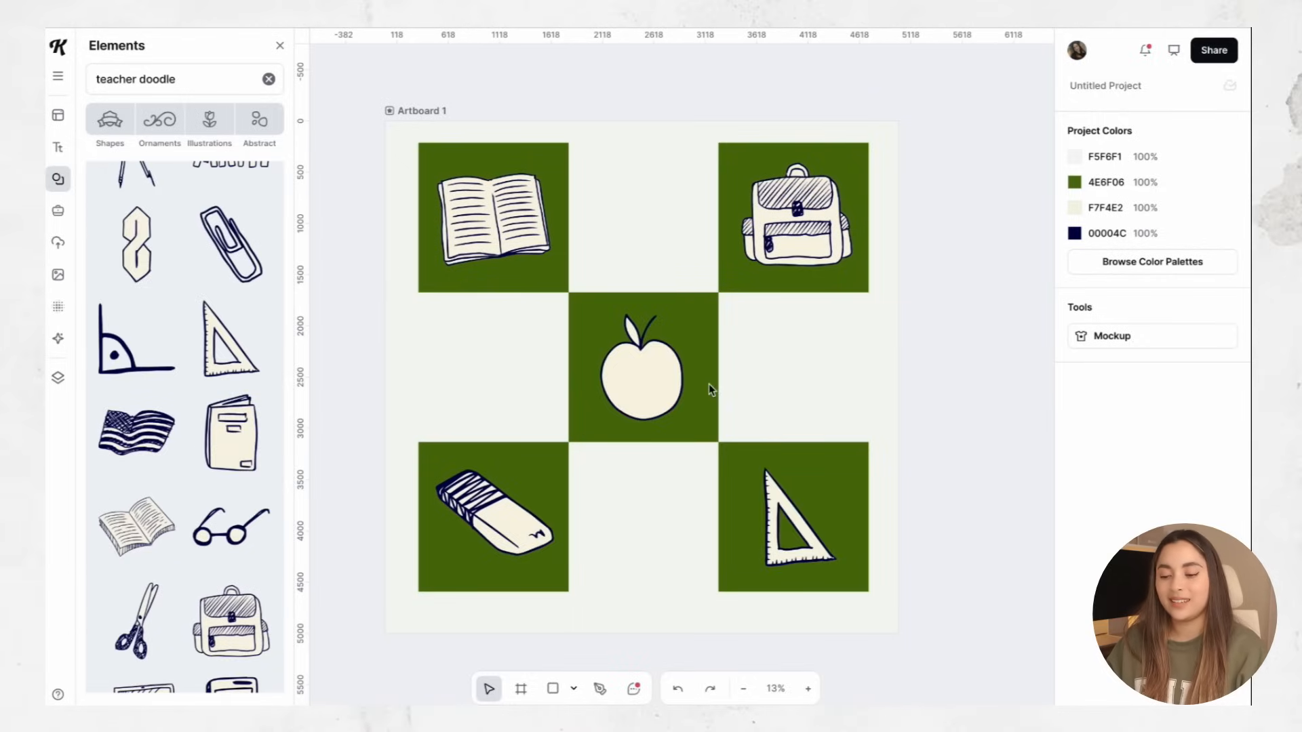
Search the elements for "bow doodle" and place the long-tailed line-art bow in the light square between the book and backpack.
{"action": "scroll", "coordinate": [213, 311], "scroll_direction": "up", "scroll_amount": 1}
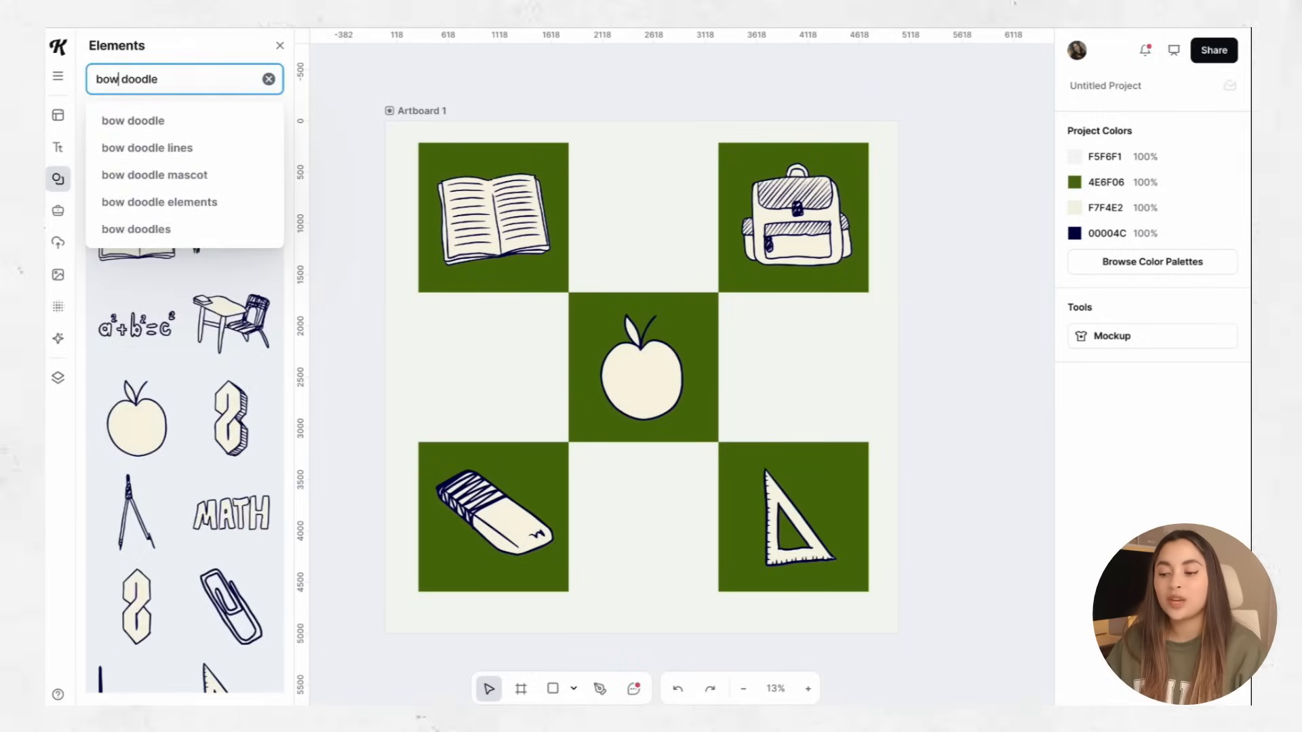
{"action": "key", "text": "Return"}
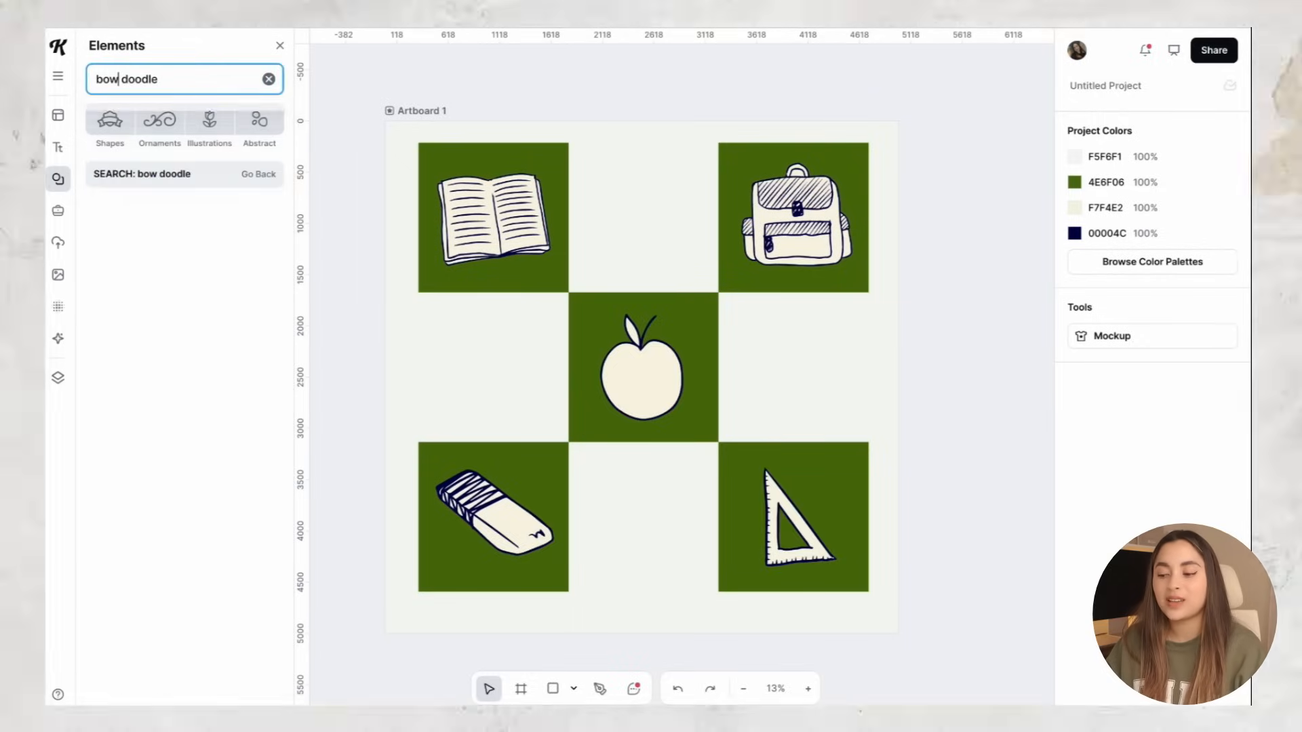
{"action": "scroll", "coordinate": [148, 467], "scroll_direction": "down", "scroll_amount": 1}
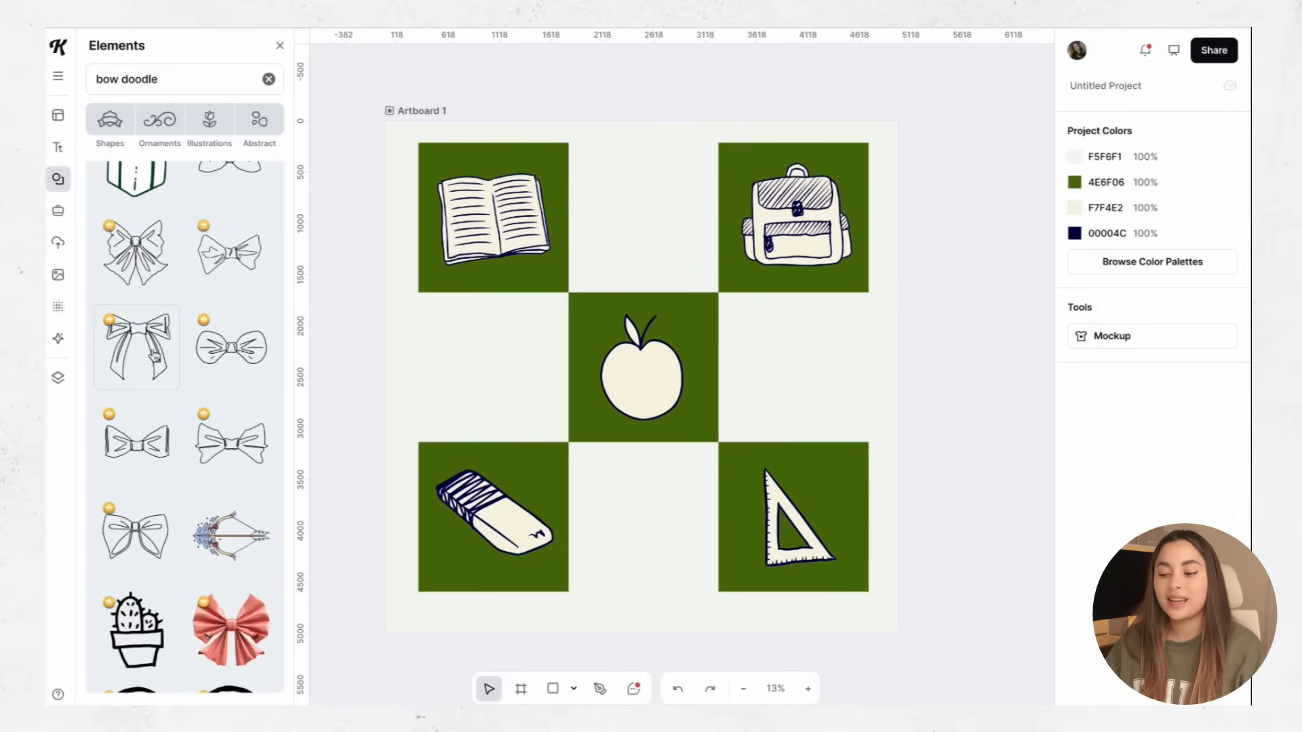
{"action": "left_click_drag", "start_coordinate": [154, 356], "coordinate": [683, 180]}
{"action": "left_click_drag", "start_coordinate": [666, 202], "coordinate": [674, 194]}
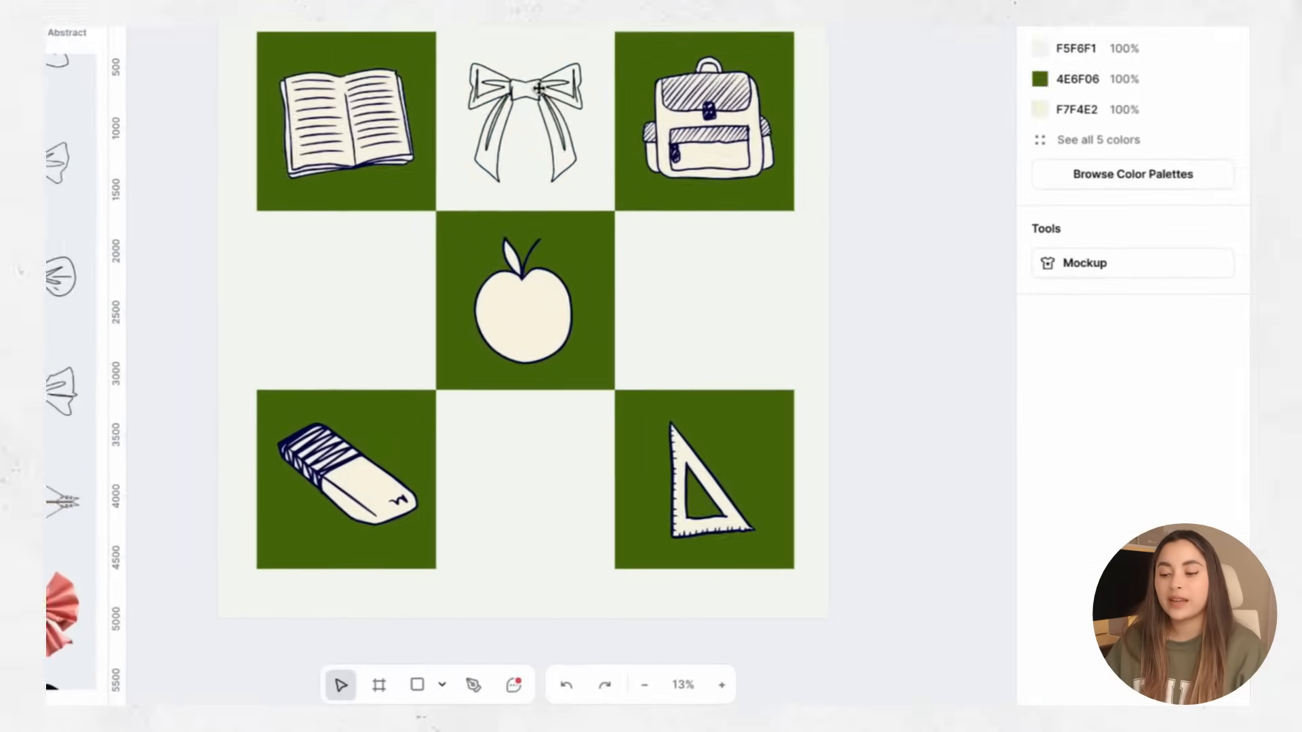
Recolour the bow's lines to the checkerboard green 4E6F06.
{"action": "left_click", "coordinate": [538, 88]}
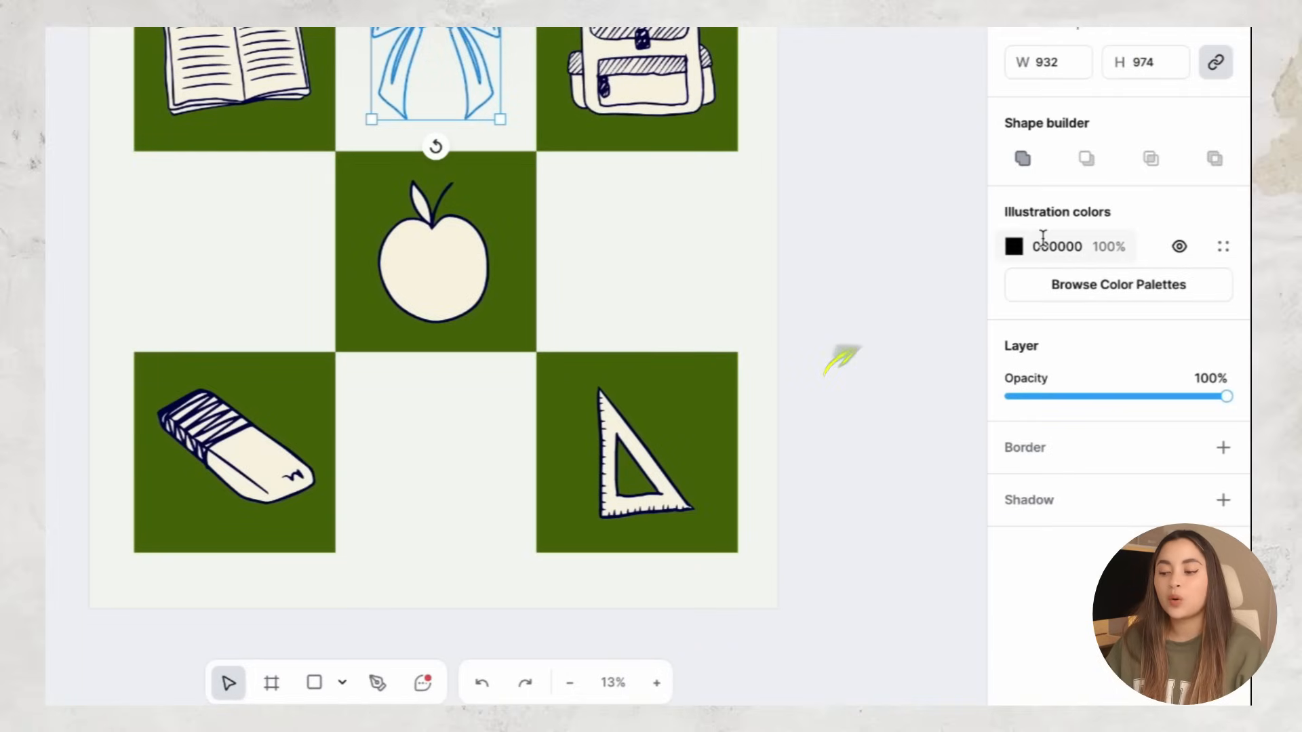
{"action": "left_click", "coordinate": [1015, 247]}
{"action": "left_click", "coordinate": [741, 549]}
{"action": "left_click", "coordinate": [516, 196]}
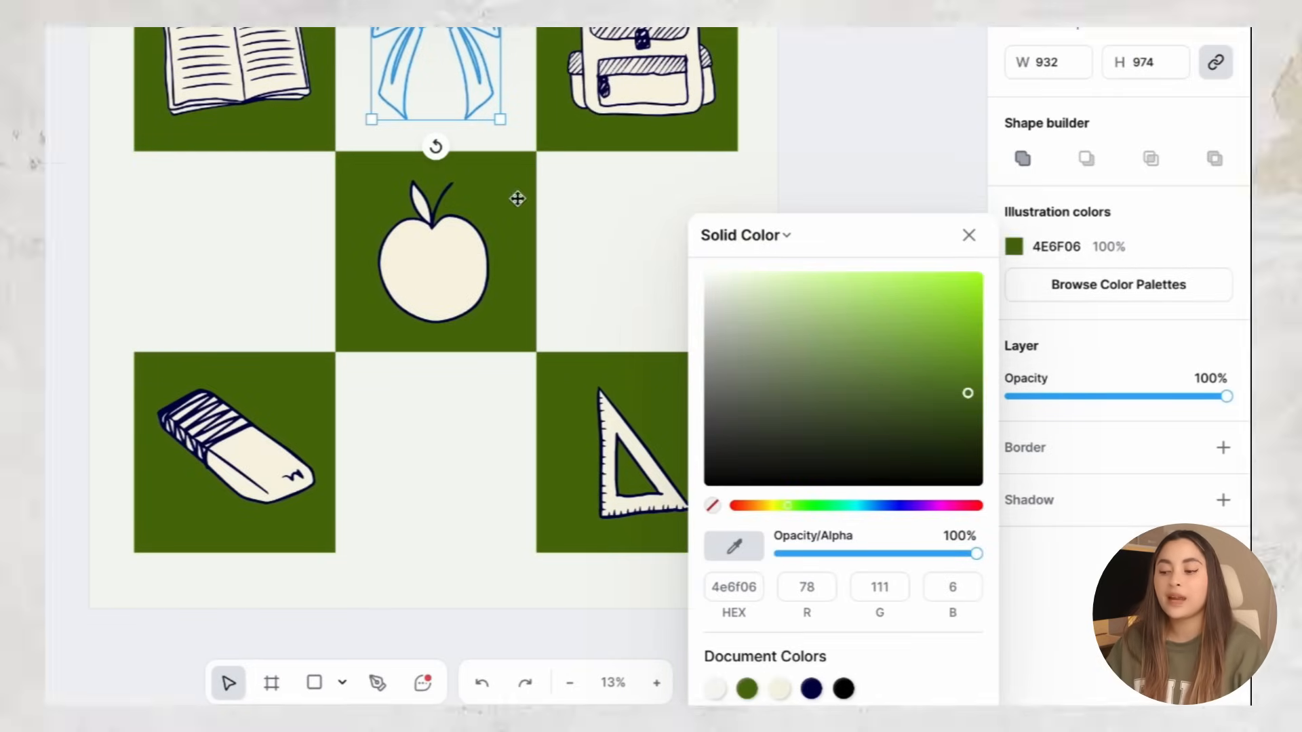
{"action": "left_click", "coordinate": [662, 231]}
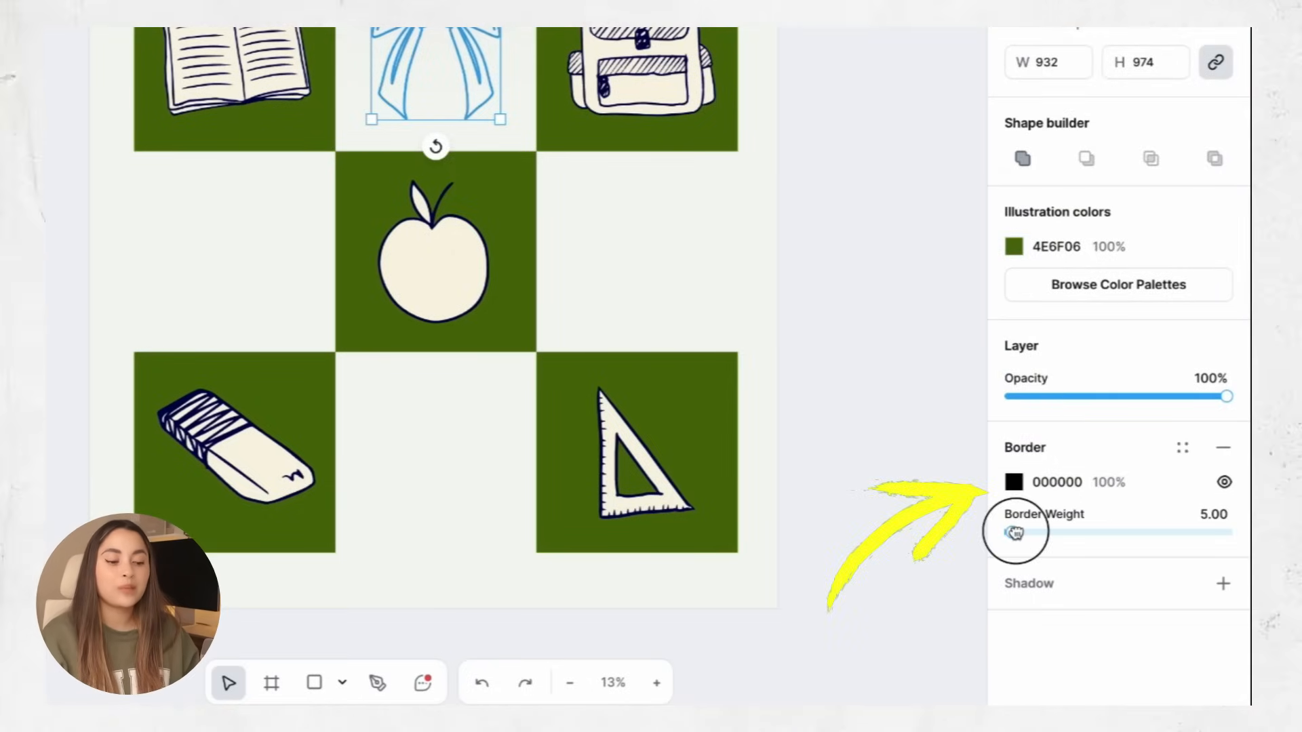
Thicken the bow with a border of weight 12.50 in green 4E6F06, sampled from the apple's square.
{"action": "left_click_drag", "start_coordinate": [1011, 532], "coordinate": [1014, 532]}
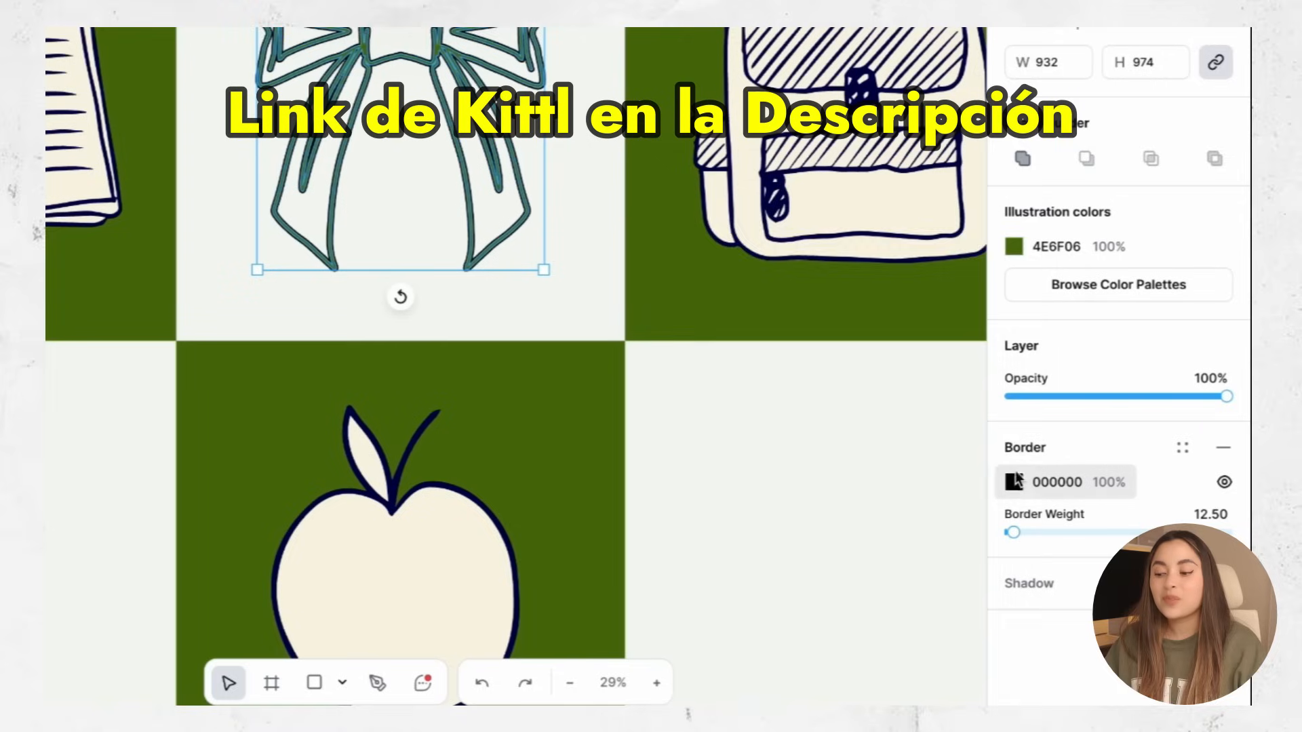
{"action": "left_click", "coordinate": [1014, 482]}
{"action": "left_click", "coordinate": [749, 551]}
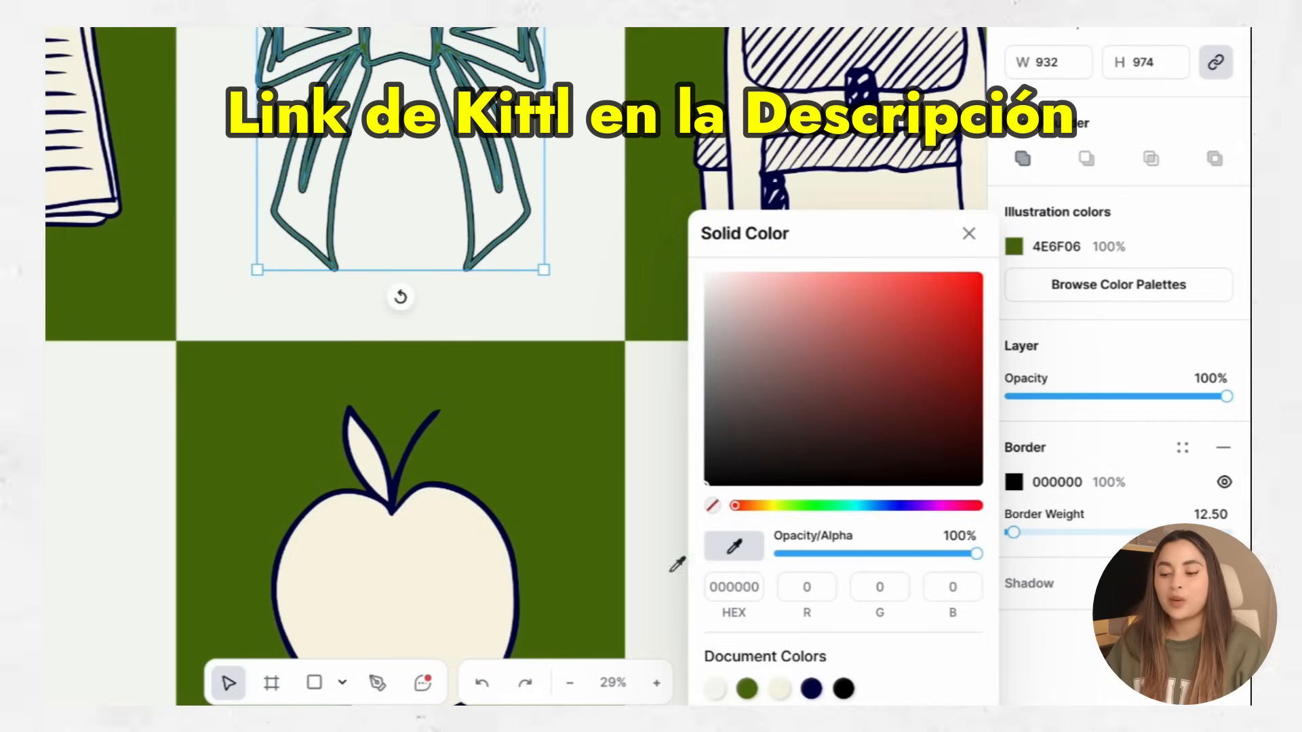
{"action": "left_click", "coordinate": [572, 441]}
{"action": "left_click", "coordinate": [764, 145]}
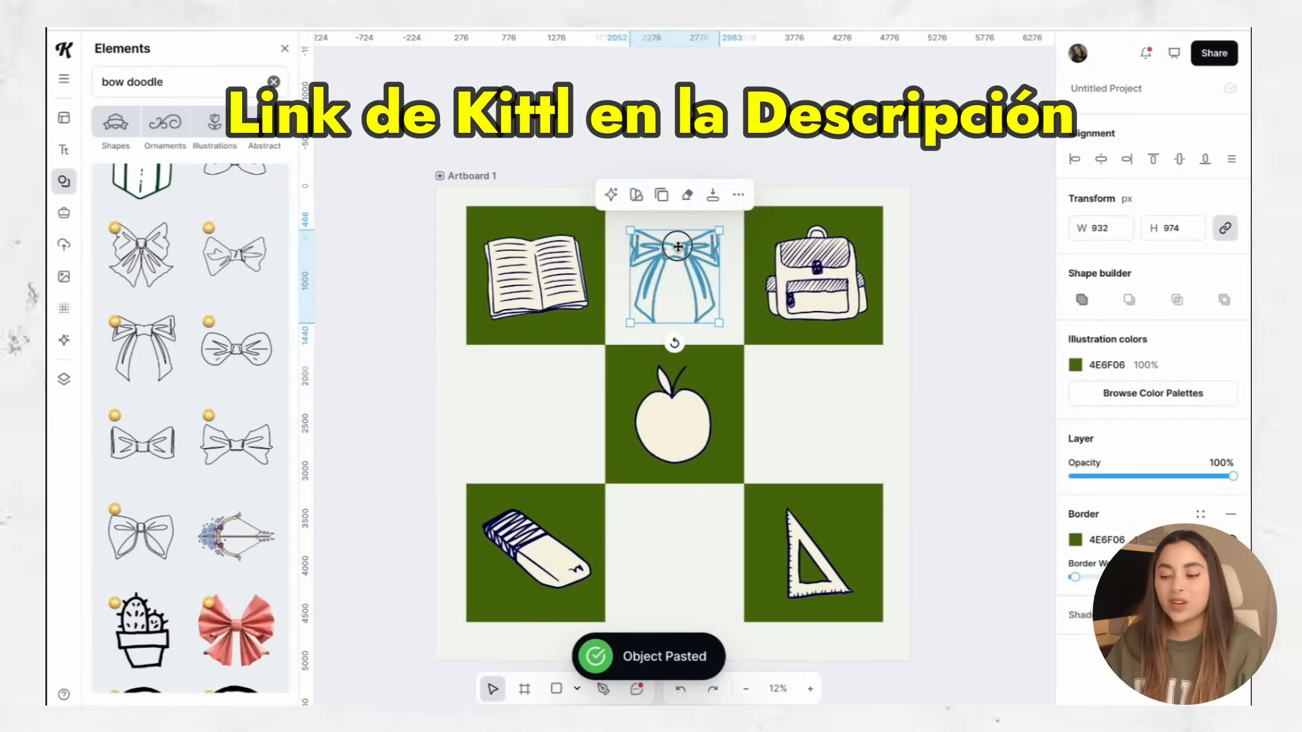
Place copies of the green bow in the three remaining light squares, beside and below the apple.
{"action": "left_click_drag", "start_coordinate": [674, 247], "coordinate": [530, 400]}
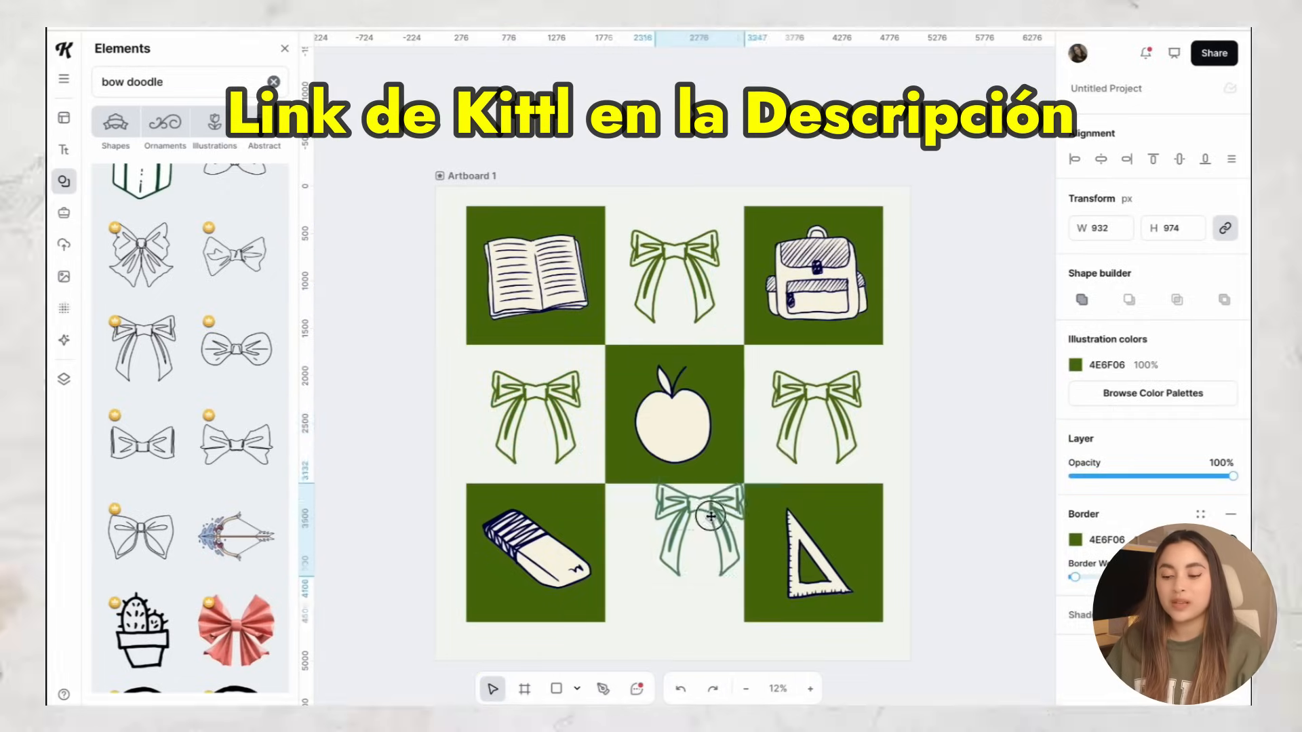
{"action": "left_click_drag", "start_coordinate": [707, 515], "coordinate": [689, 535]}
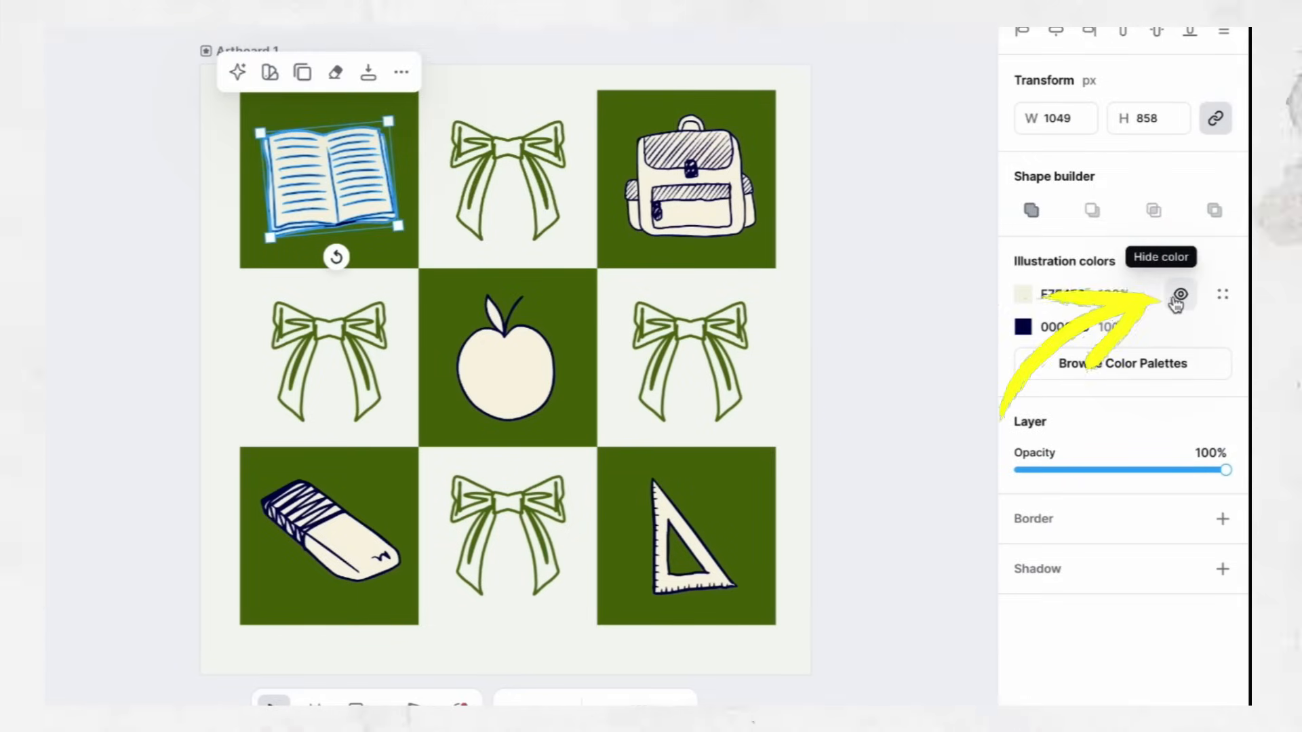
Hide the book doodle's cream F7F4E2 fill and recolour its dark lines to the background's off-white F5F6F1.
{"action": "left_click", "coordinate": [1178, 295]}
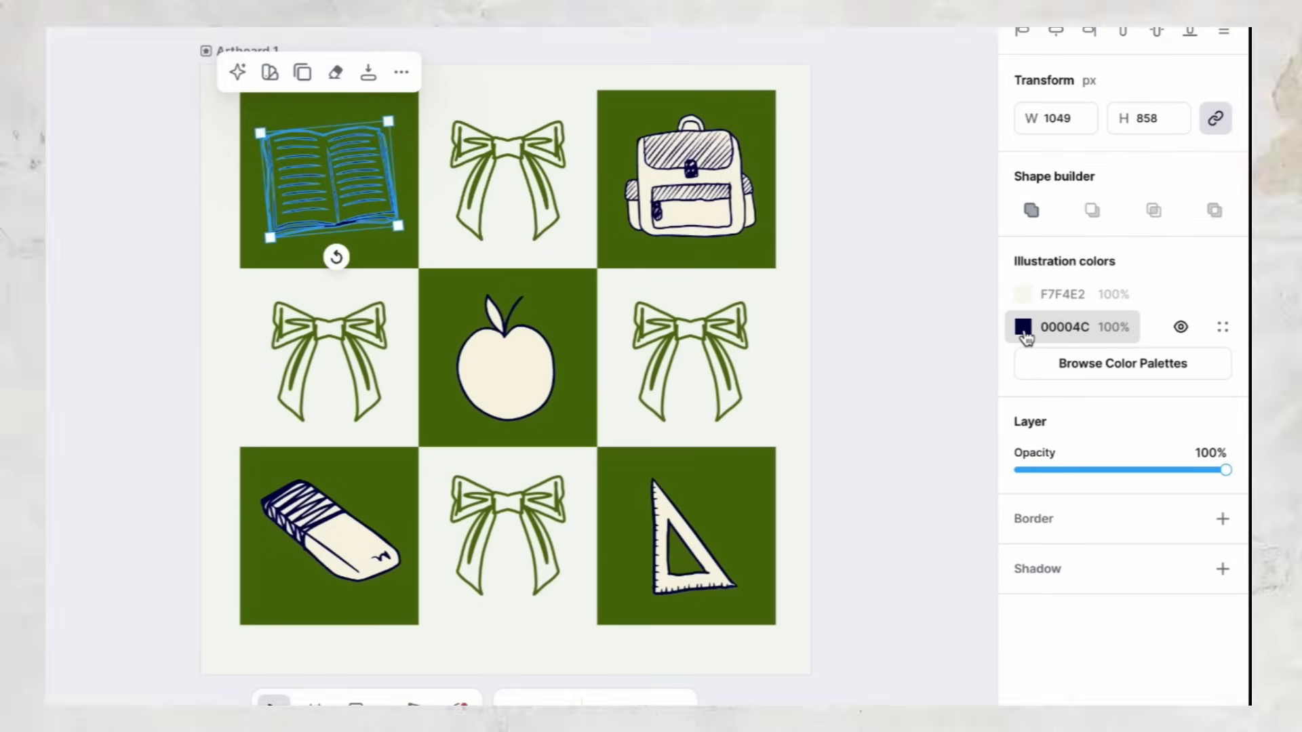
{"action": "left_click", "coordinate": [1024, 330]}
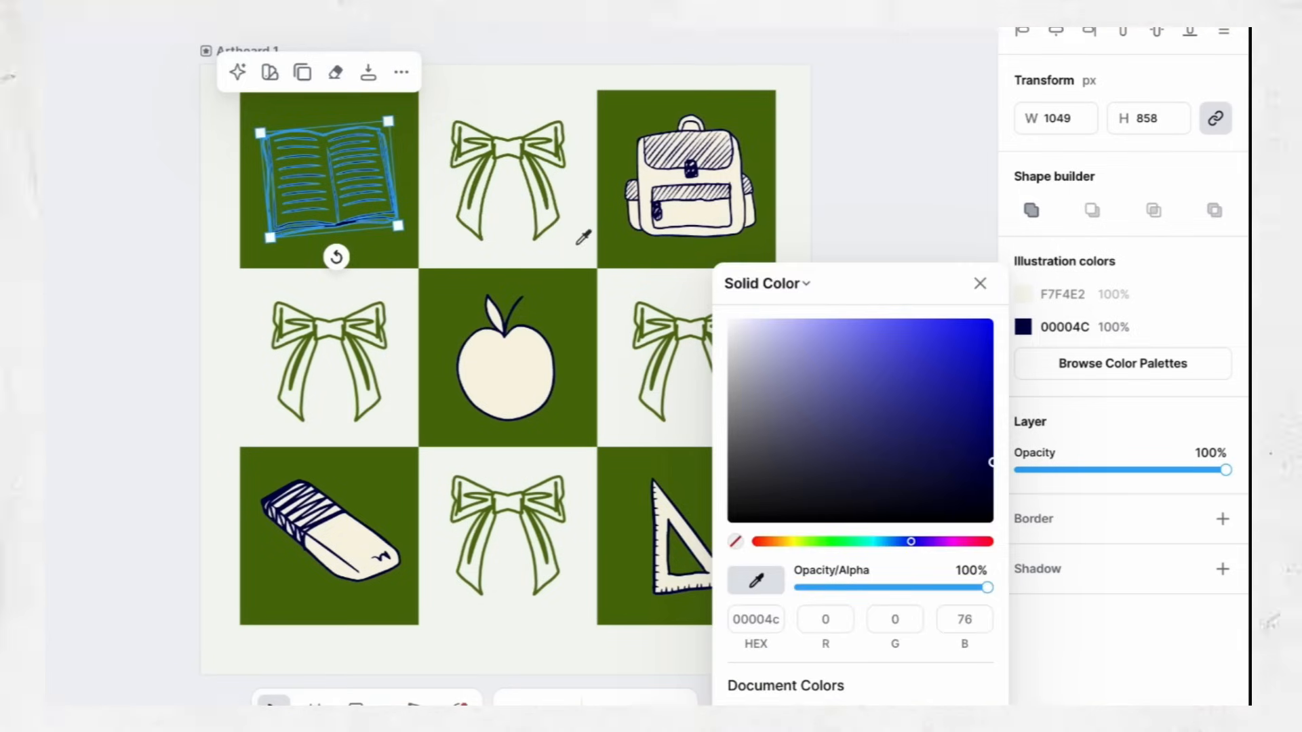
{"action": "left_click", "coordinate": [578, 244]}
Add a border of weight 10.00 to the book doodle in off-white F5F6F1.
{"action": "left_click", "coordinate": [1223, 519]}
{"action": "left_click", "coordinate": [1023, 551]}
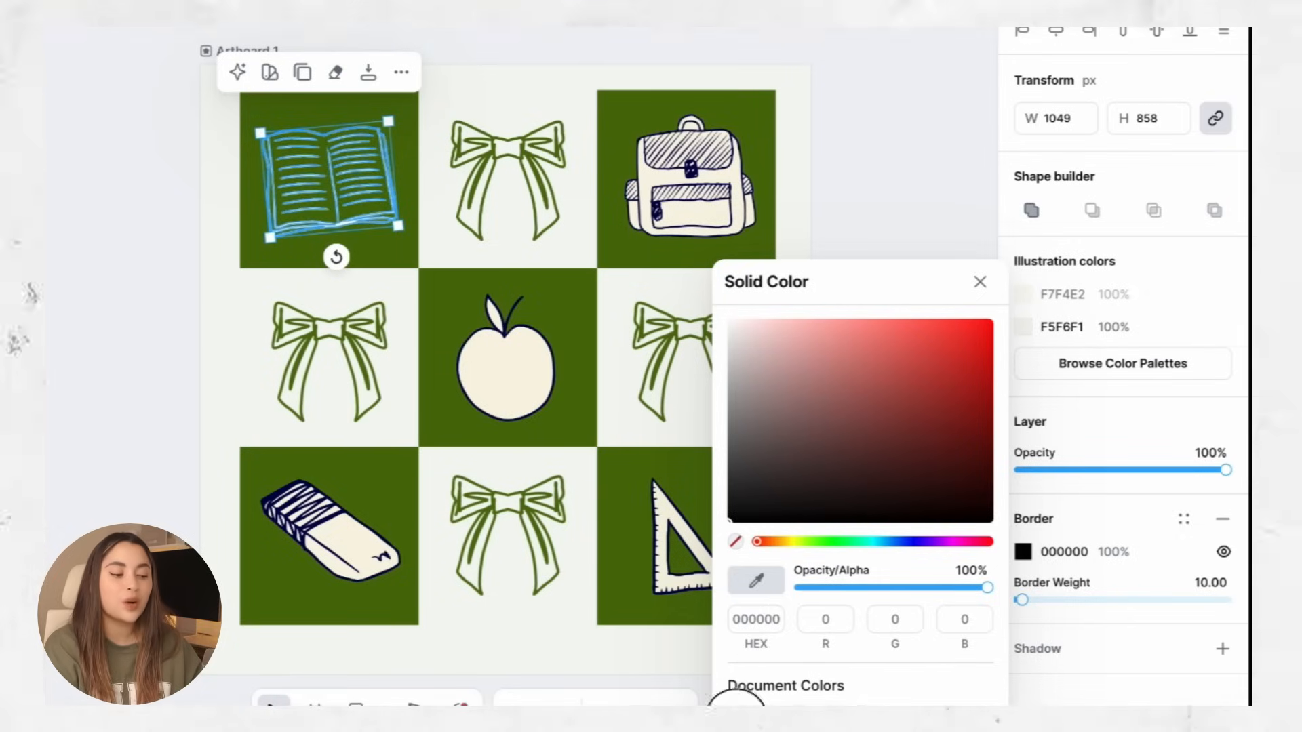
{"action": "left_click", "coordinate": [739, 88]}
{"action": "left_click", "coordinate": [762, 50]}
Restyle the triangle ruler like the other doodles, with its cream fill hidden and its lines and border in F5F6F1.
{"action": "left_click", "coordinate": [725, 516]}
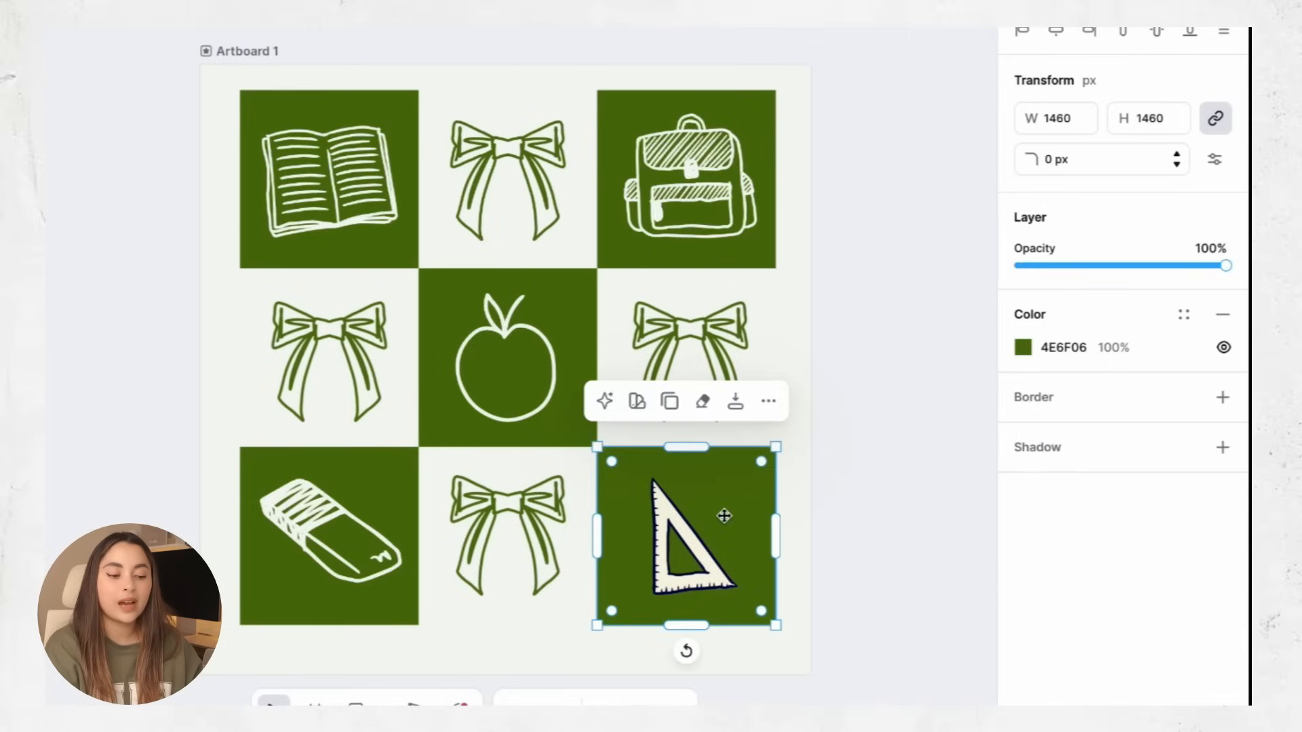
{"action": "left_click", "coordinate": [703, 521]}
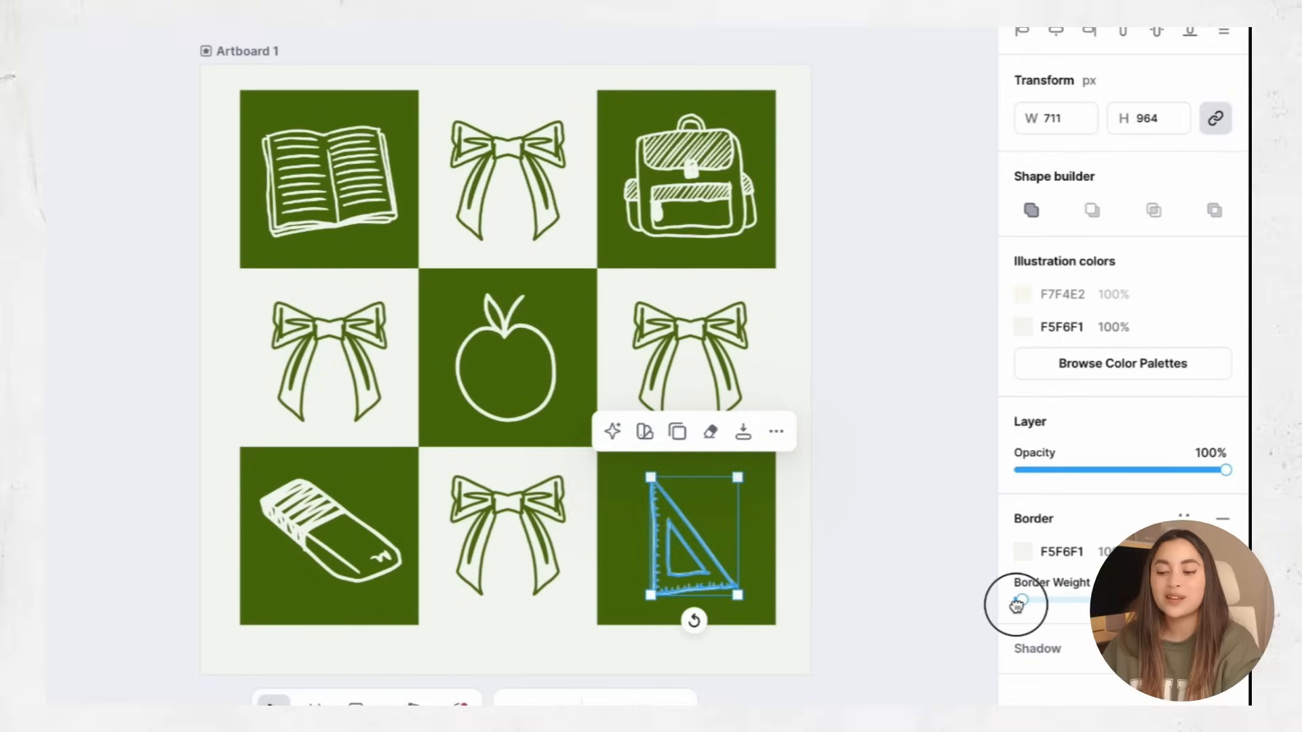
{"action": "left_click", "coordinate": [881, 491]}
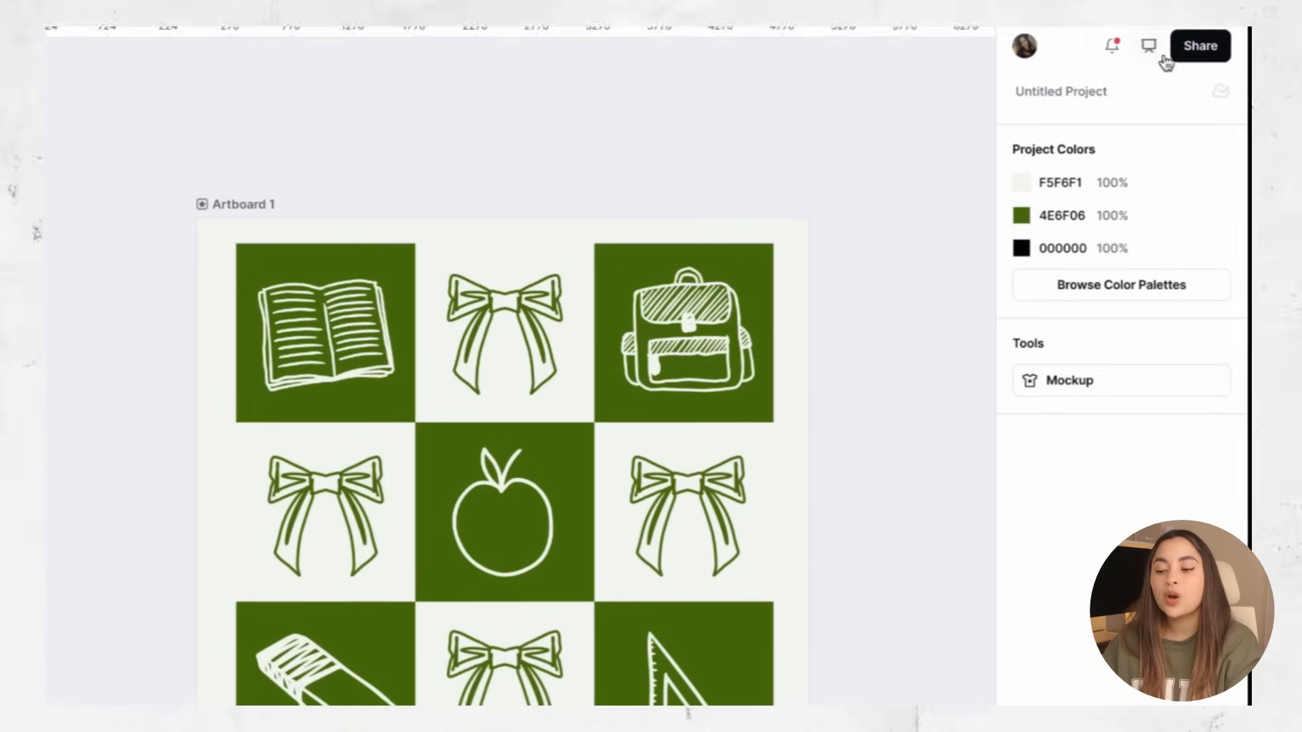
Download Artboard 1 as a 5000 × 5000 px PNG at 300 dpi with the background removed.
{"action": "left_click", "coordinate": [1200, 47]}
{"action": "left_click", "coordinate": [950, 386]}
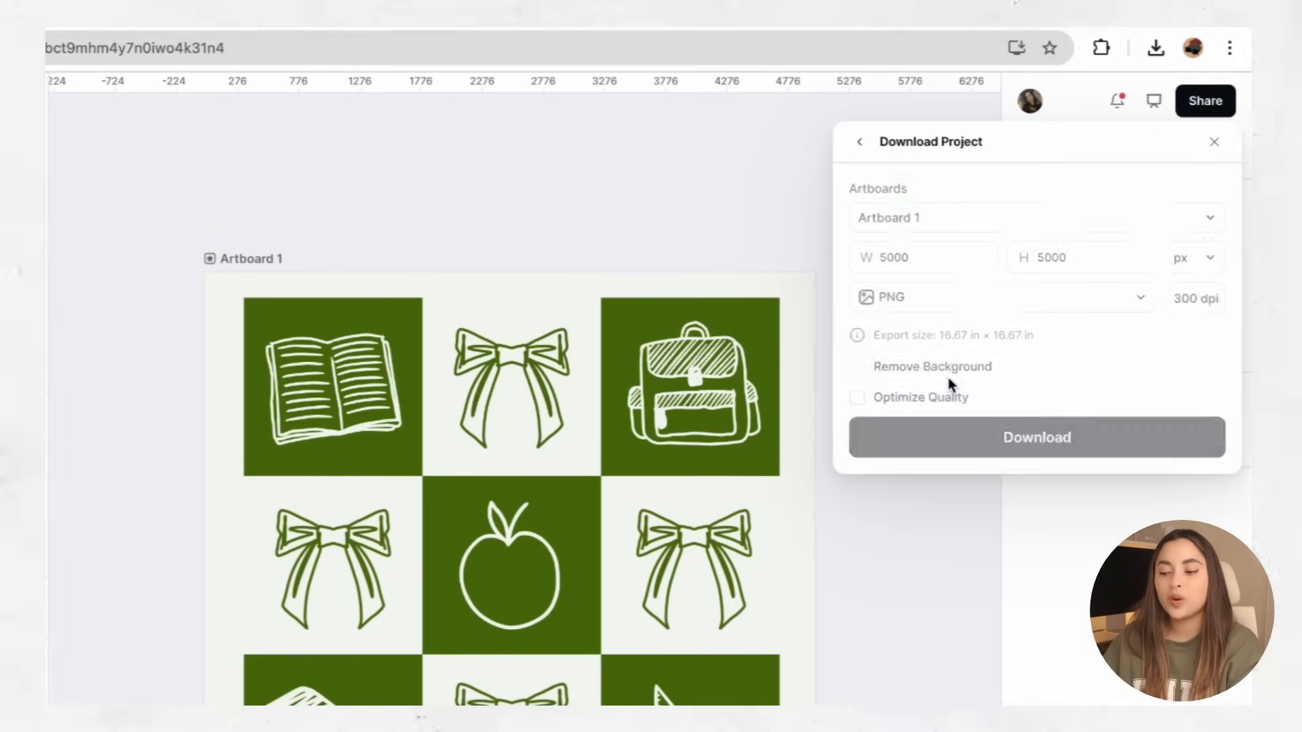
{"action": "left_click", "coordinate": [880, 370]}
{"action": "left_click", "coordinate": [958, 436]}
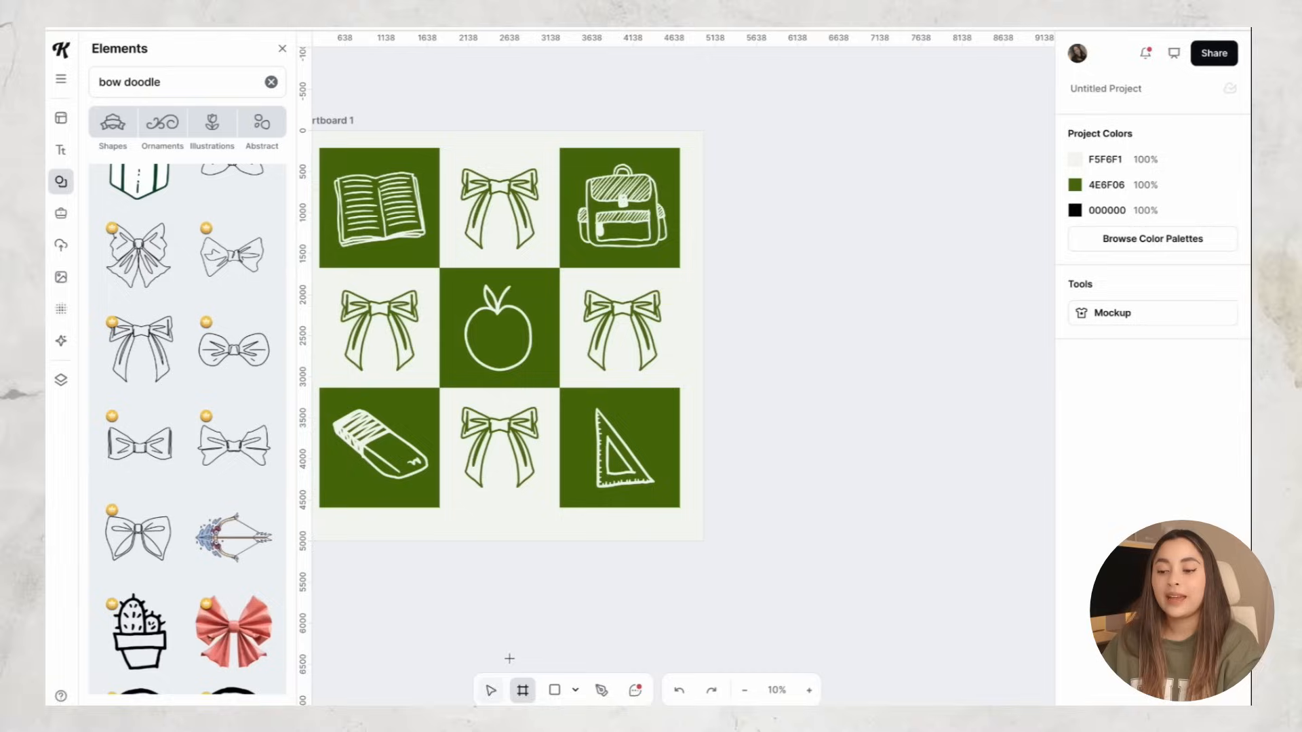
Draw a second artboard beside the first and position the exported transparent design on it at about 4864 × 4864 px.
{"action": "scroll", "coordinate": [333, 172], "scroll_direction": "left", "scroll_amount": 2}
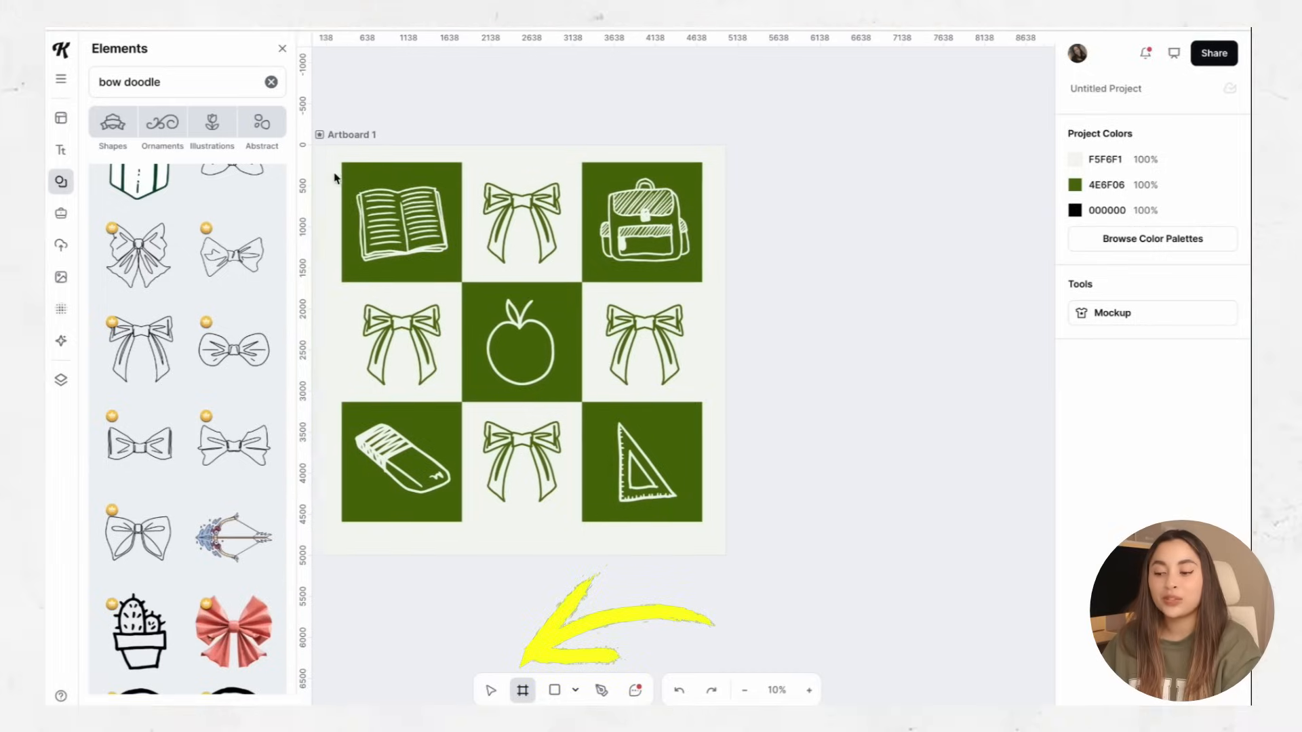
{"action": "left_click_drag", "start_coordinate": [357, 148], "coordinate": [767, 554]}
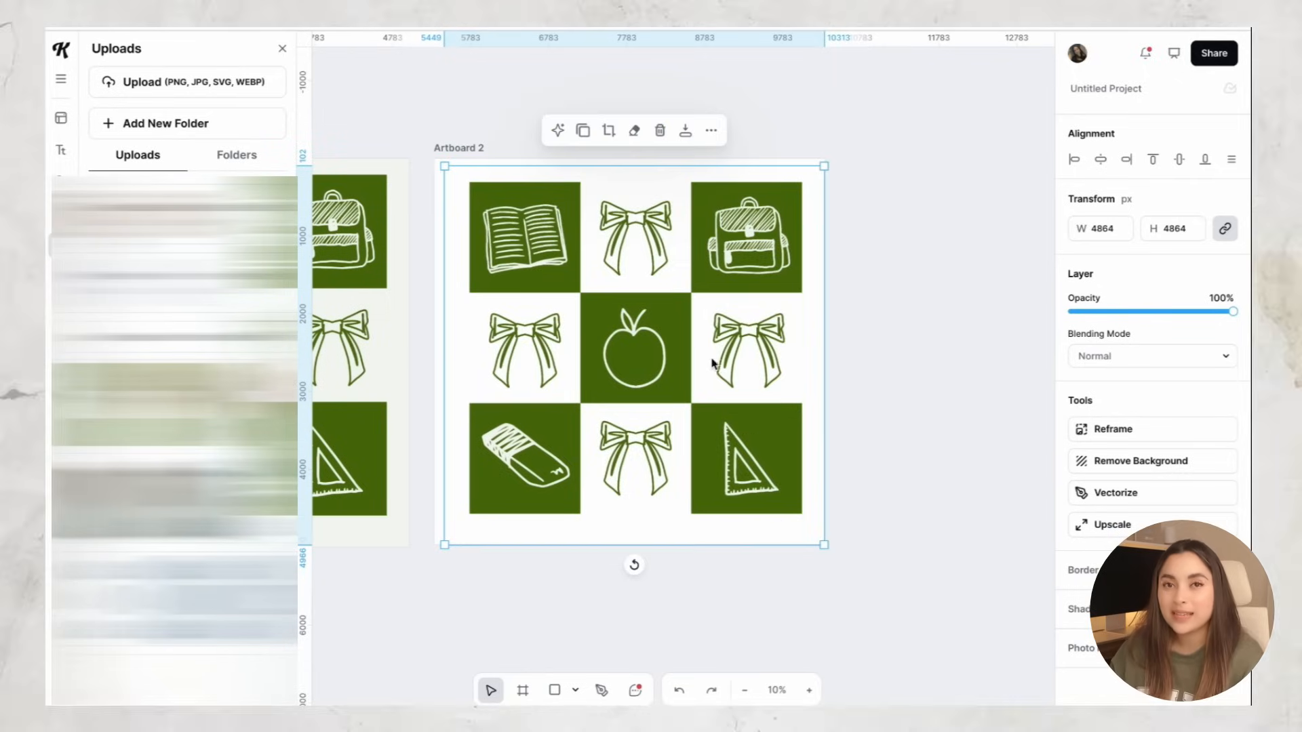
{"action": "left_click", "coordinate": [711, 357]}
{"action": "left_click_drag", "start_coordinate": [725, 292], "coordinate": [712, 291]}
{"action": "left_click", "coordinate": [713, 292]}
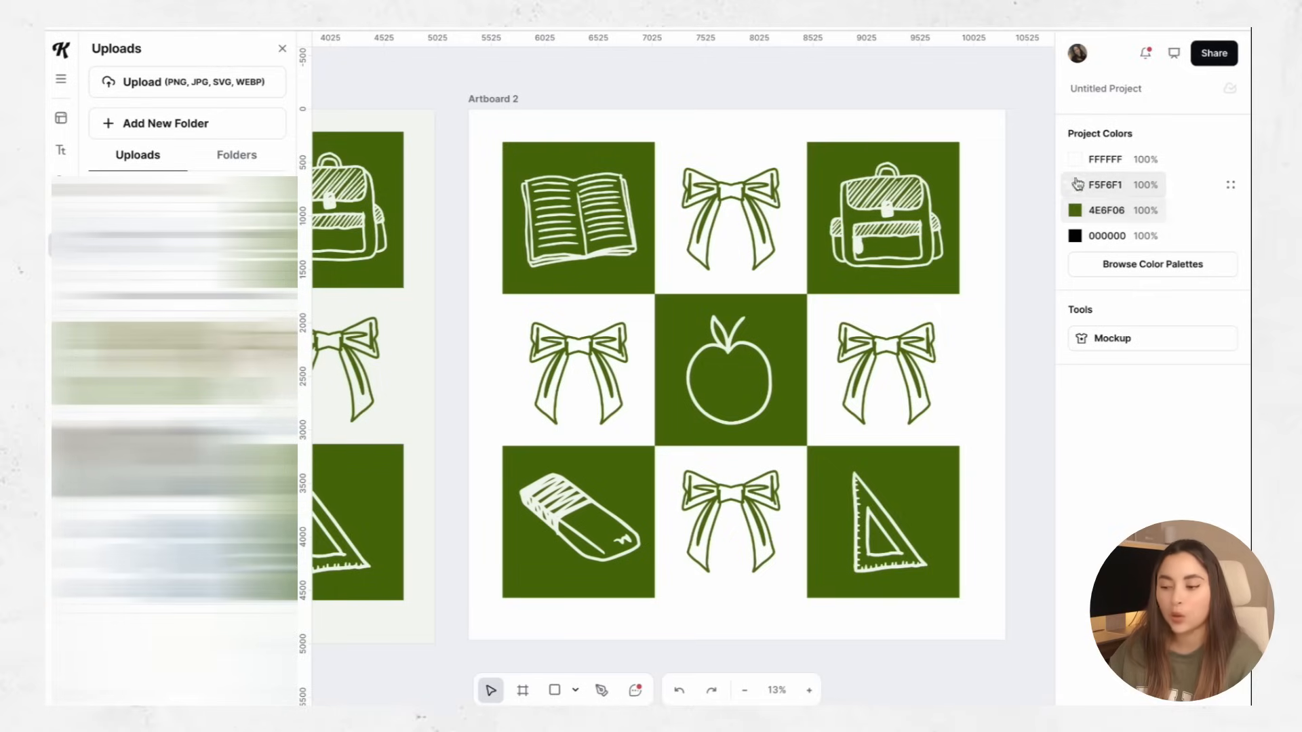
Set Artboard 2's background to dark red 6C2929.
{"action": "left_click", "coordinate": [1076, 165]}
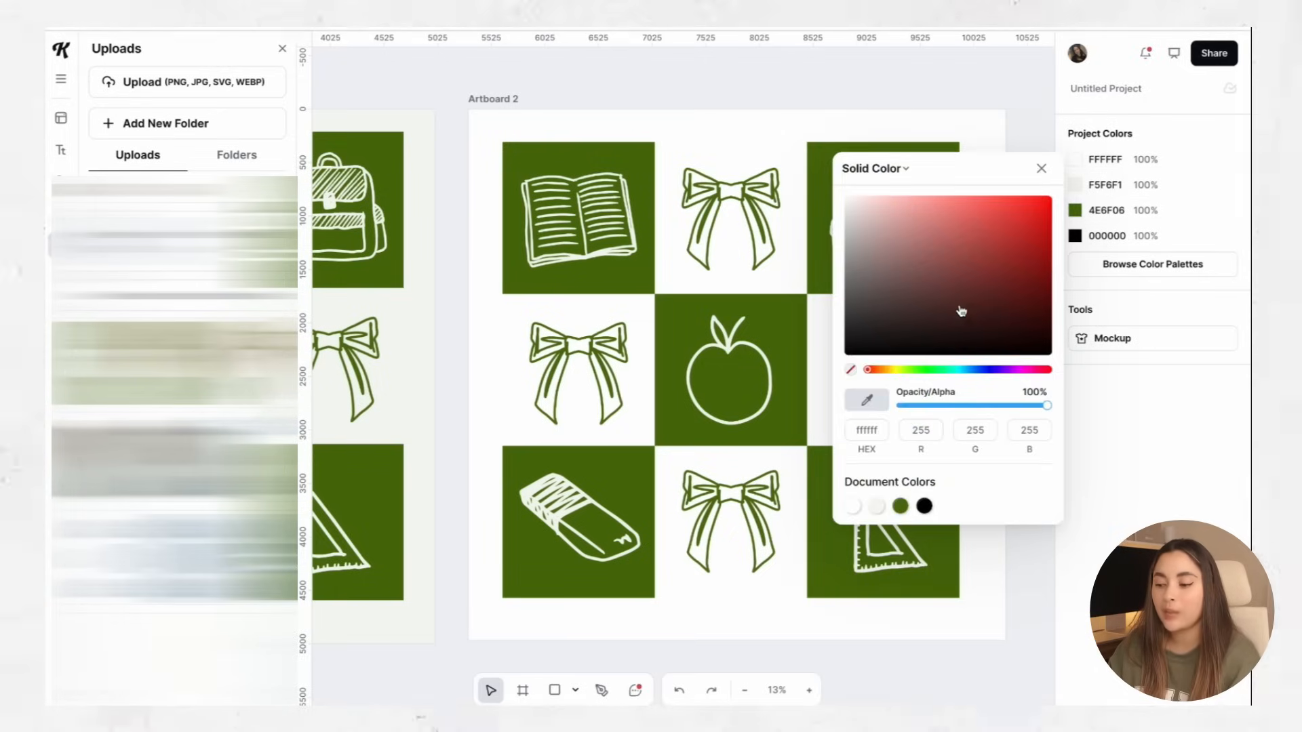
{"action": "left_click", "coordinate": [972, 289]}
{"action": "left_click", "coordinate": [990, 109]}
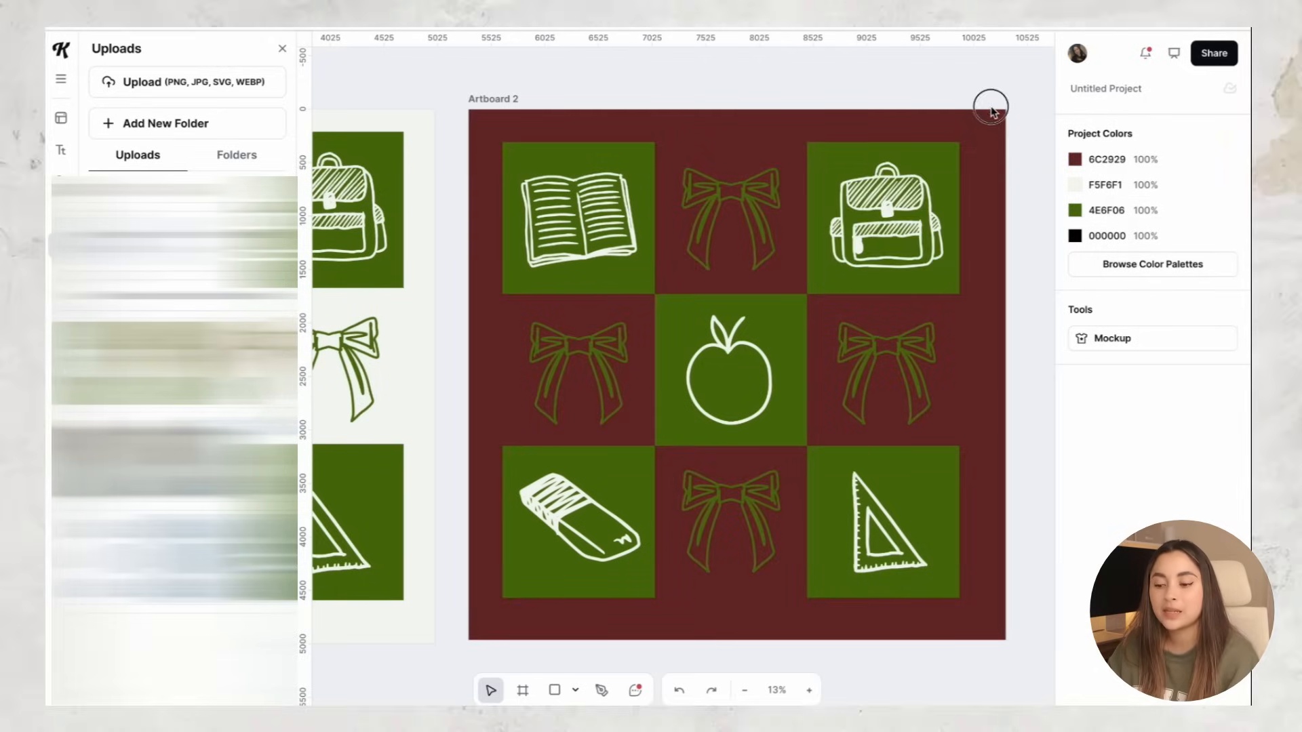
Vectorize the design image on Artboard 2 with 16 colors and hide its off-white F5F6F1 color.
{"action": "left_click", "coordinate": [588, 204]}
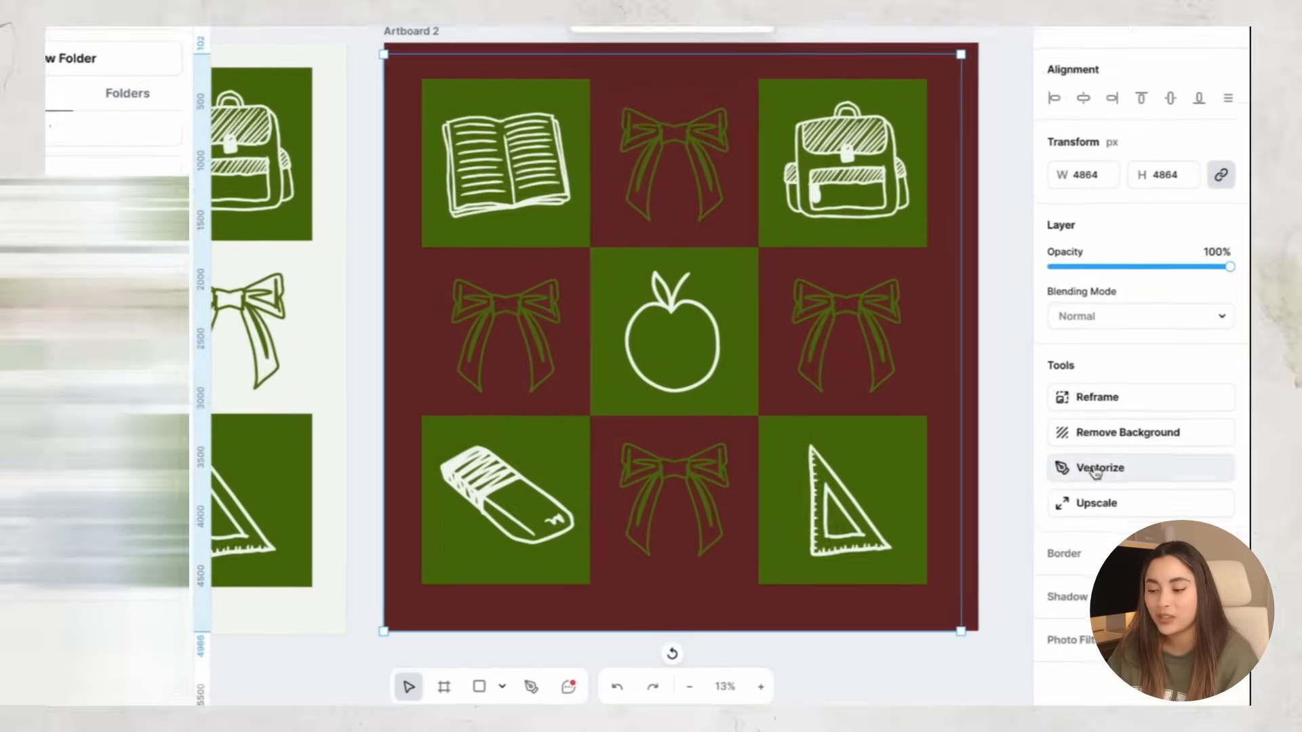
{"action": "left_click", "coordinate": [1115, 493]}
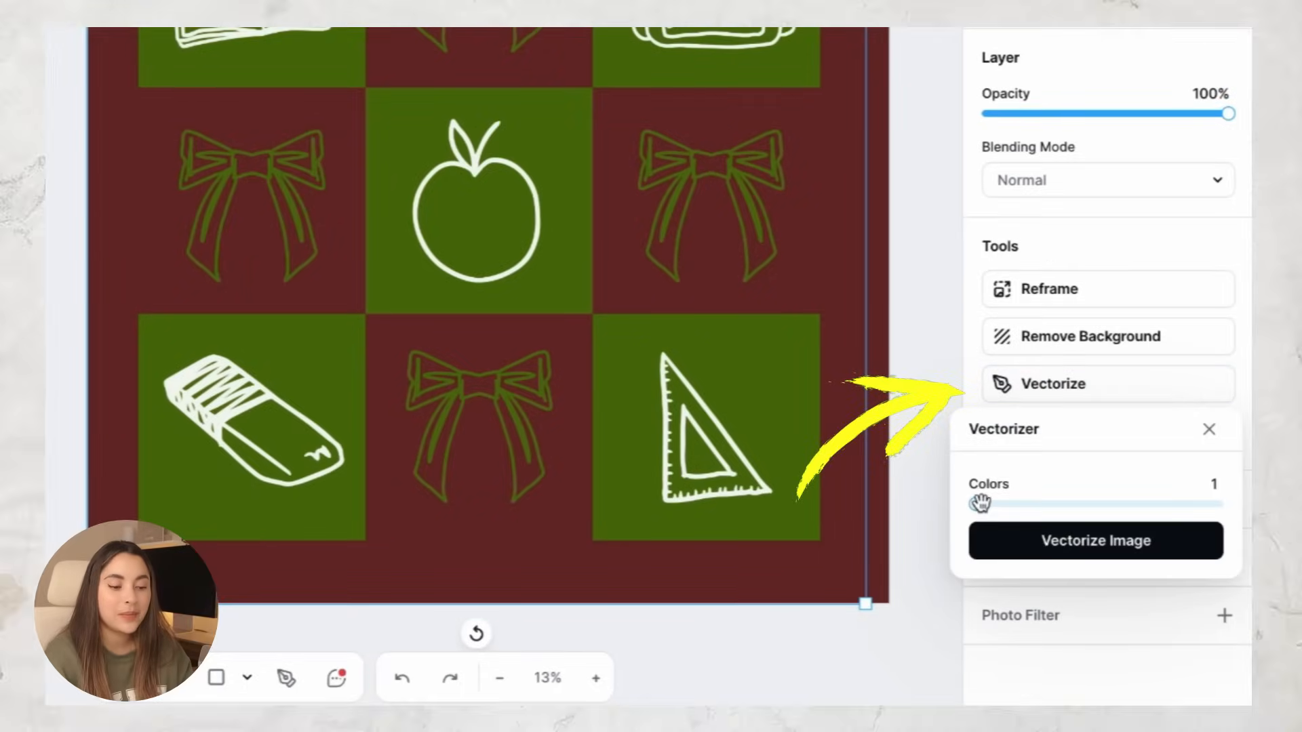
{"action": "left_click_drag", "start_coordinate": [980, 505], "coordinate": [1231, 507]}
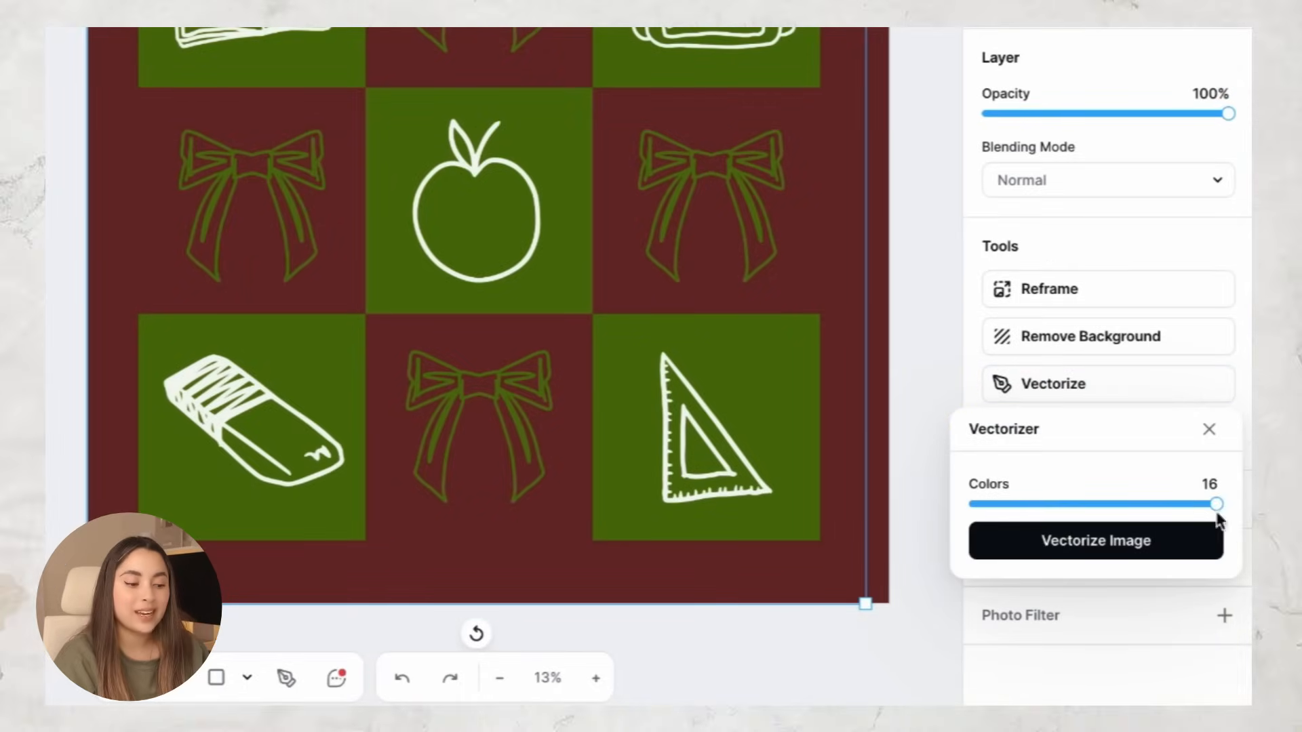
{"action": "left_click", "coordinate": [1122, 546]}
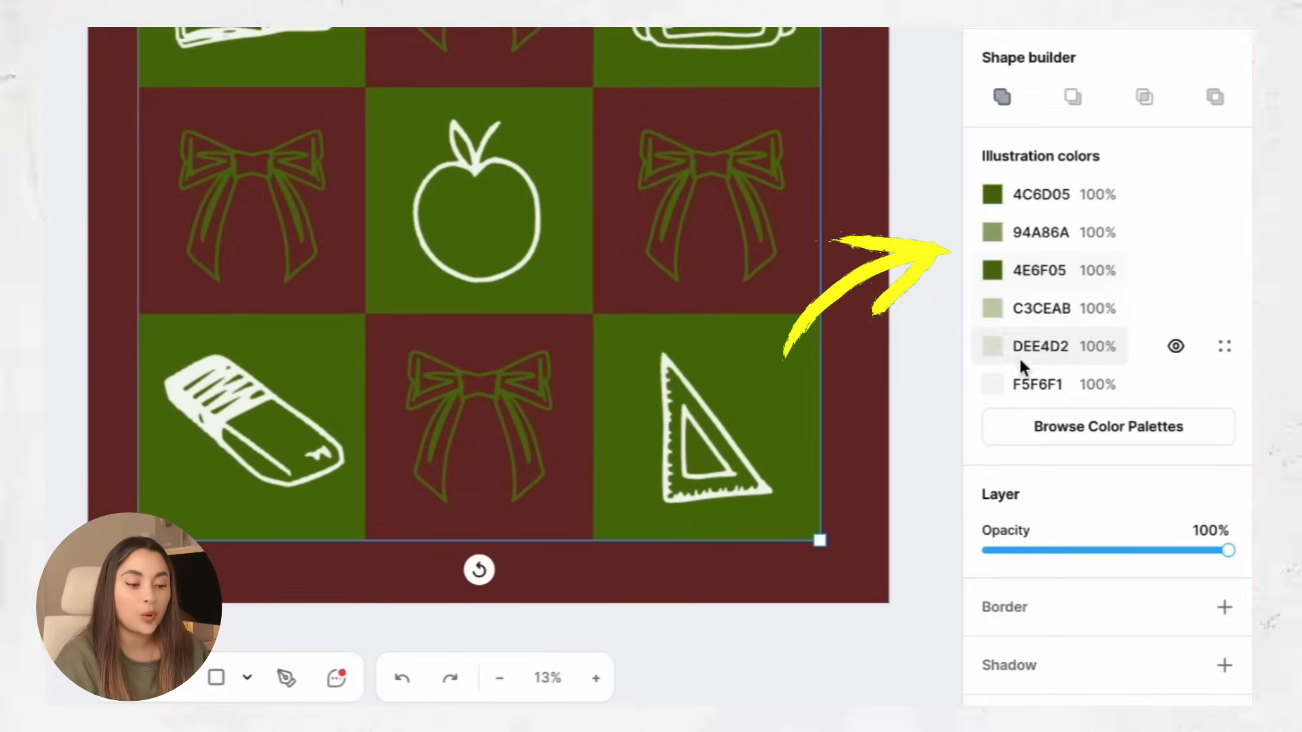
{"action": "left_click", "coordinate": [994, 385]}
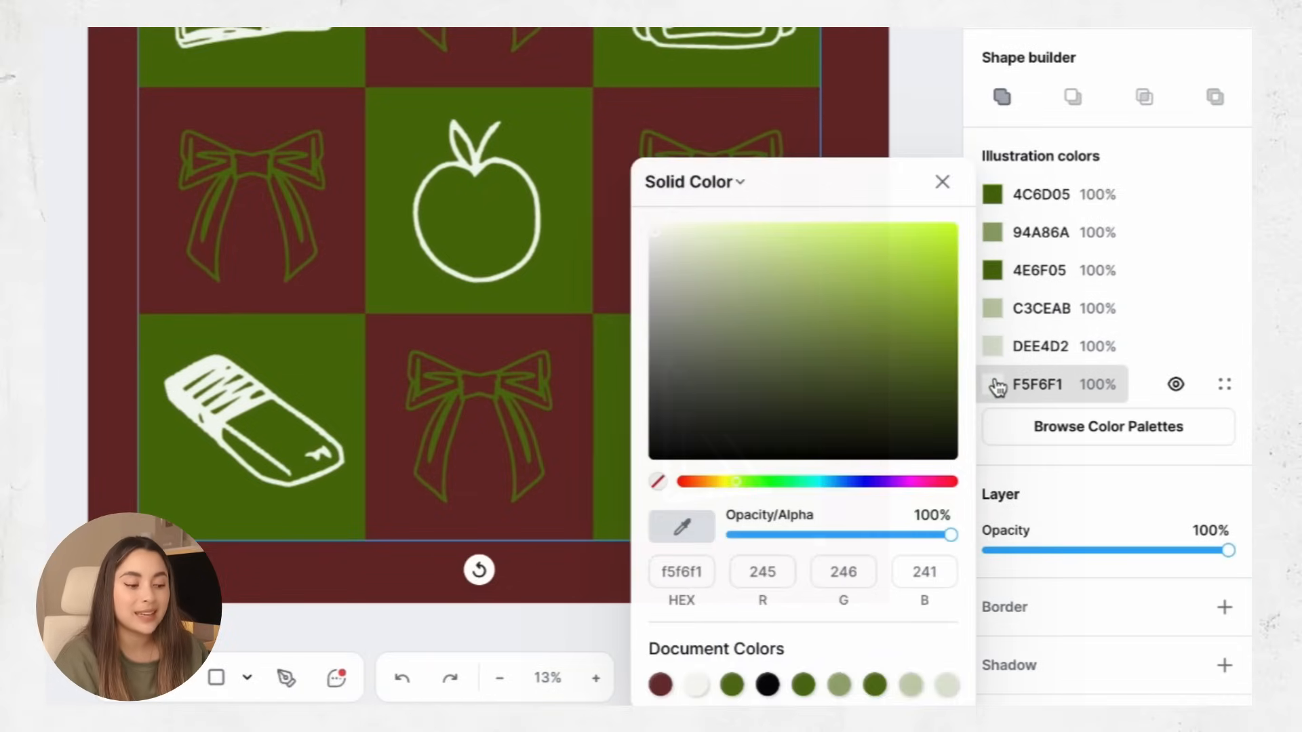
{"action": "left_click", "coordinate": [1176, 384]}
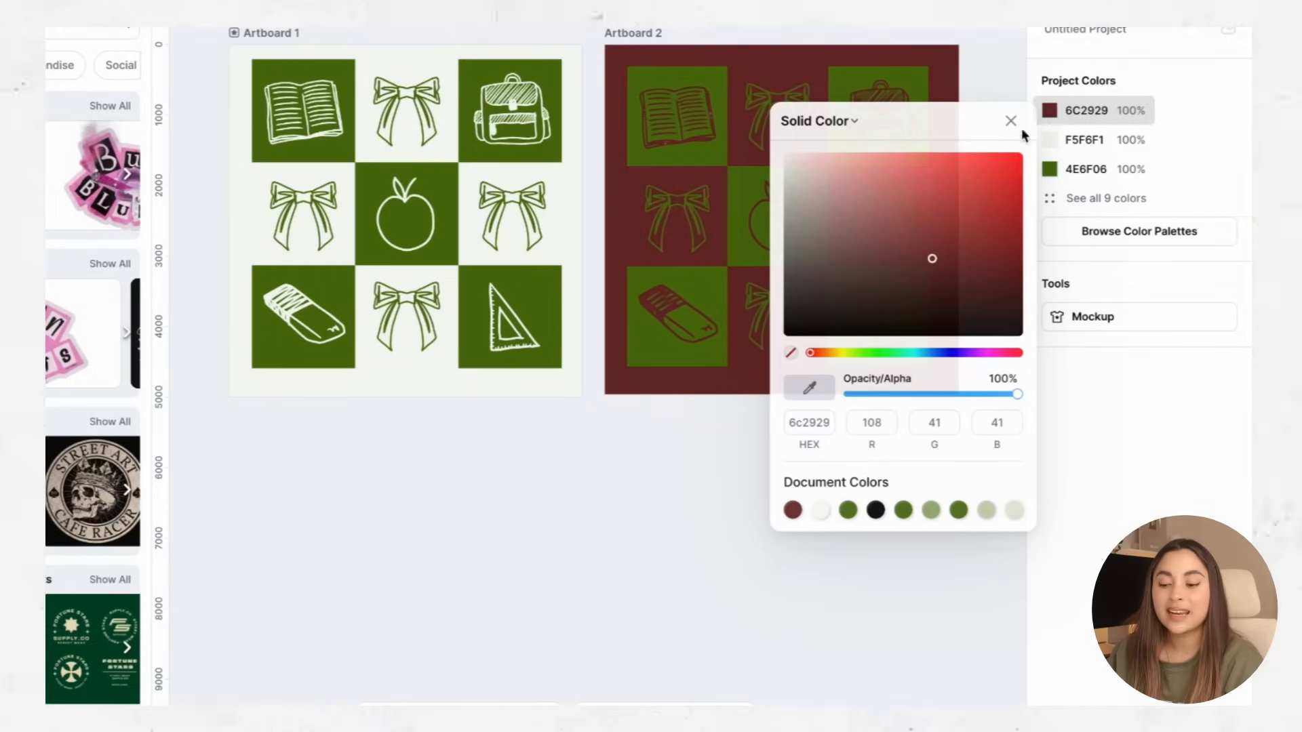
Set Artboard 2's background to the very light pink F8EFEF.
{"action": "left_click", "coordinate": [1050, 109]}
{"action": "left_click", "coordinate": [792, 159]}
{"action": "left_click", "coordinate": [920, 34]}
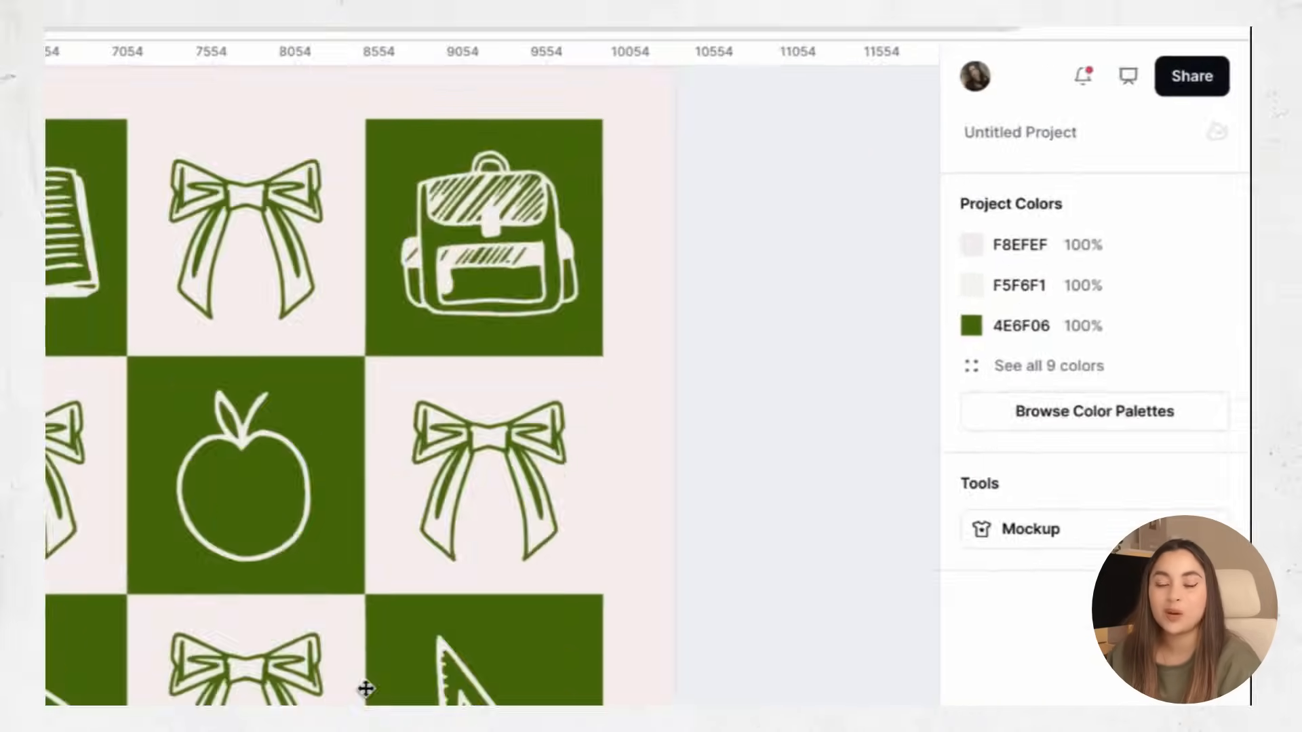
Open the project's download settings for a PNG export of all artboards with the background removed.
{"action": "left_click", "coordinate": [1191, 73]}
{"action": "left_click", "coordinate": [814, 561]}
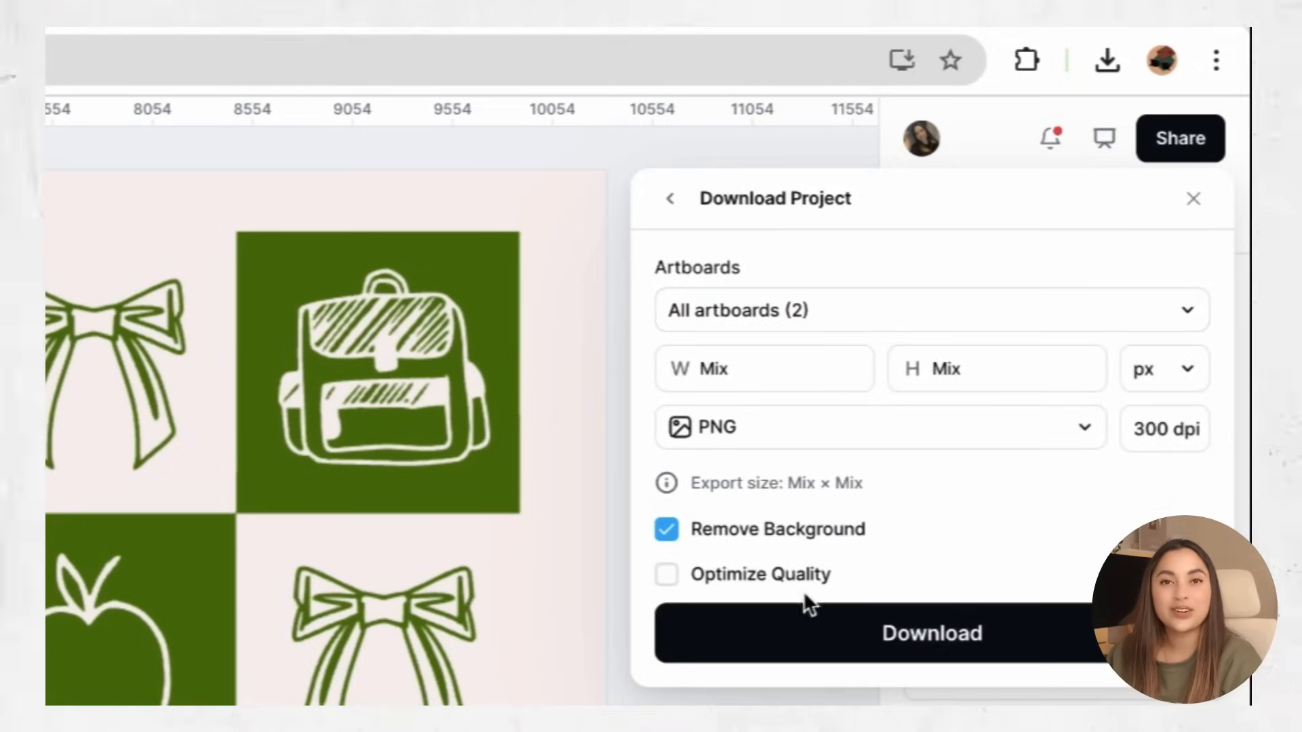
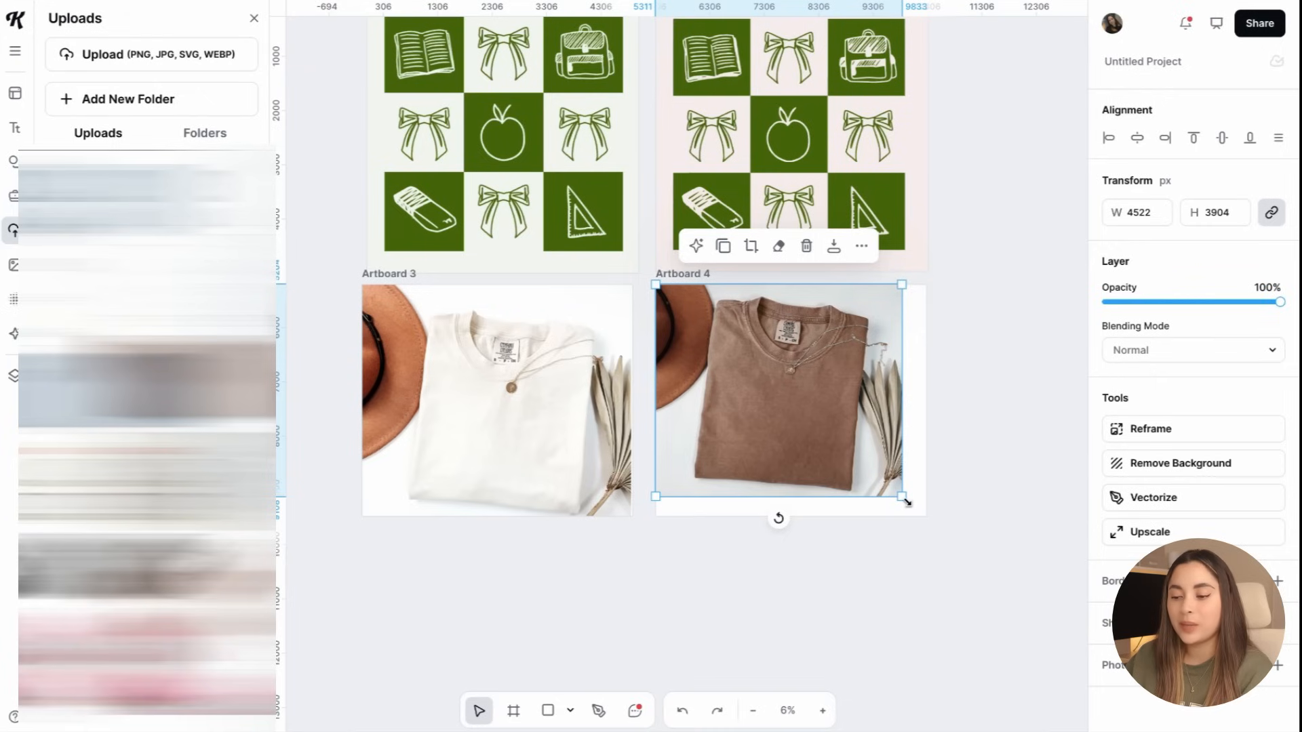
Enlarge the brown T-shirt photo to 4953 × 4276 px so it fills Artboard 4.
{"action": "left_click_drag", "start_coordinate": [907, 503], "coordinate": [926, 515]}
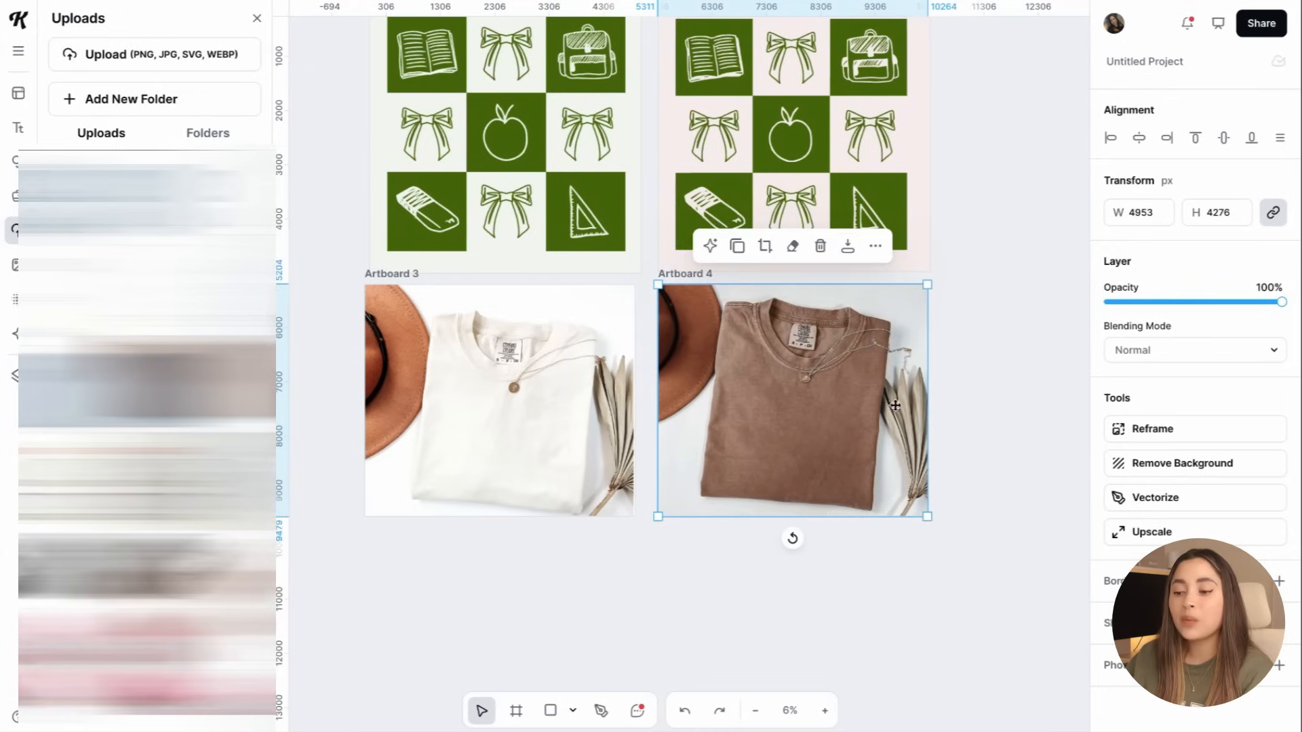
Place a copy of Artboard 2's design tilted on the white T-shirt at about 2166 × 2165 px and set its opacity to 85%.
{"action": "left_click", "coordinate": [792, 98]}
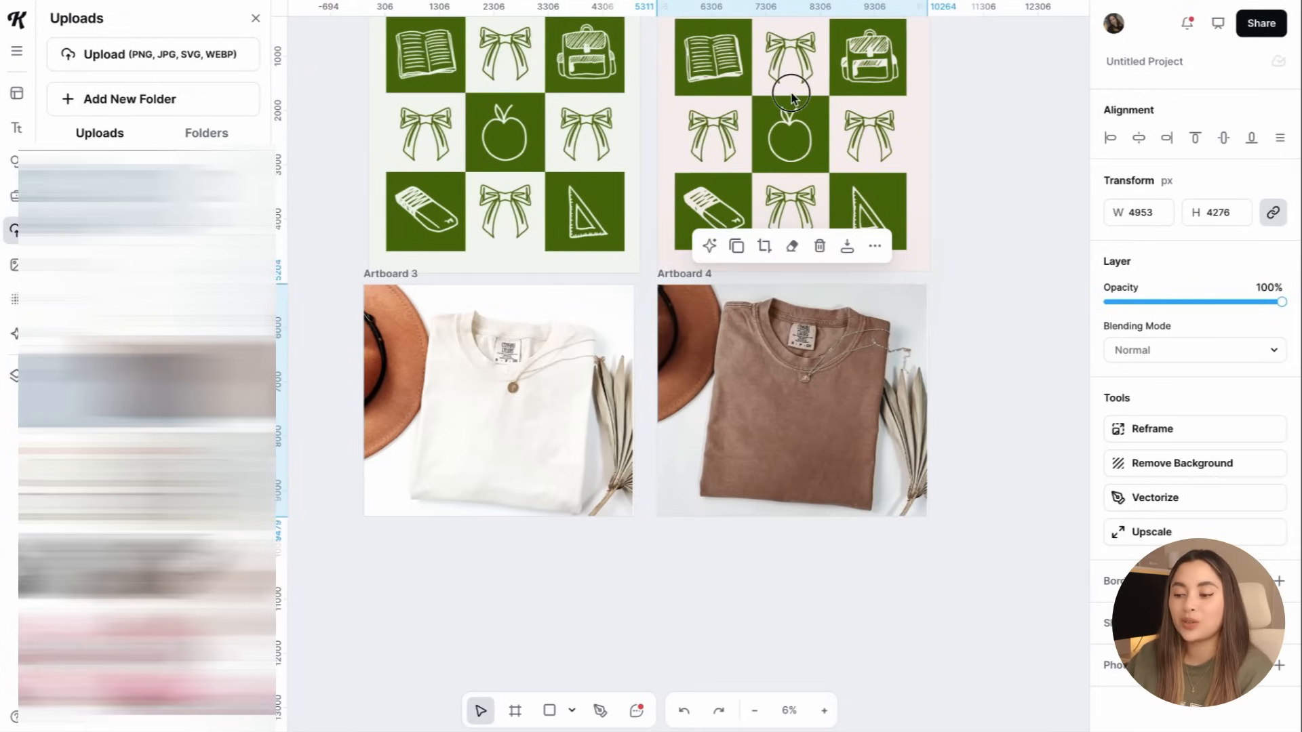
{"action": "left_click", "coordinate": [800, 145]}
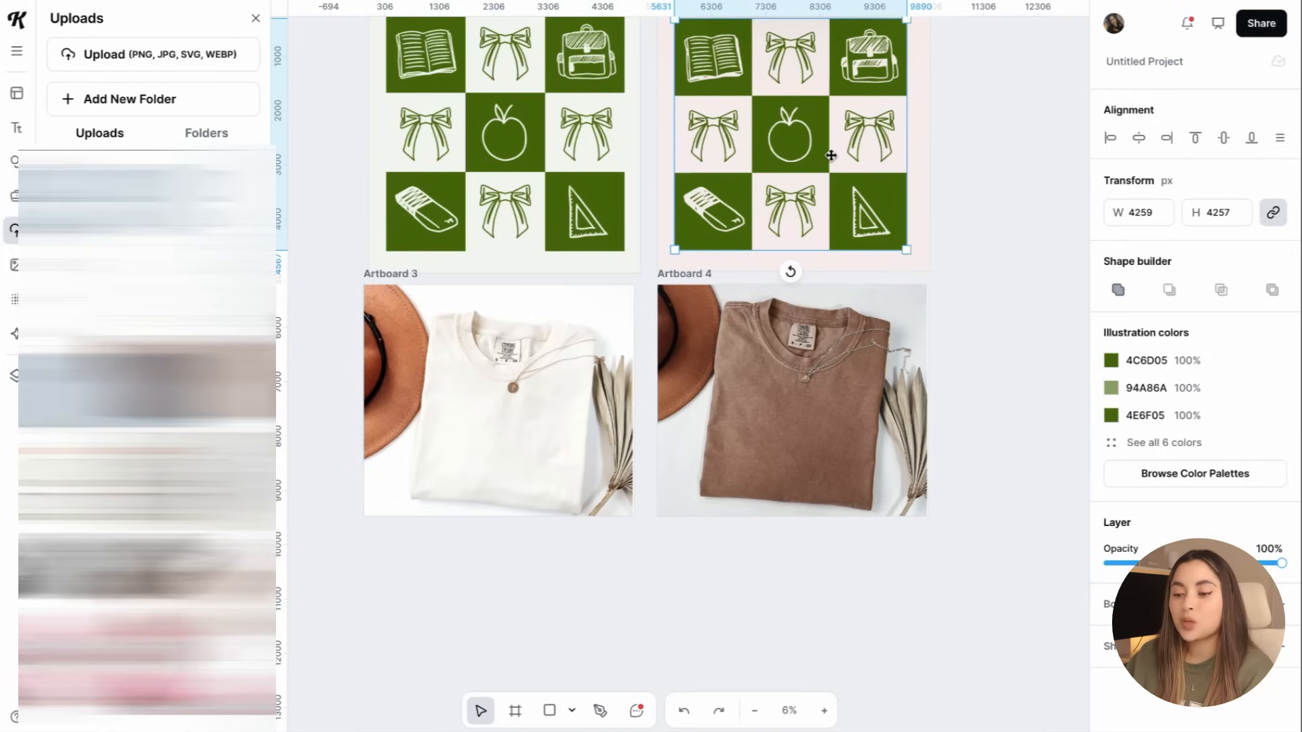
{"action": "key", "text": "ctrl+v"}
{"action": "left_click_drag", "start_coordinate": [831, 155], "coordinate": [552, 388]}
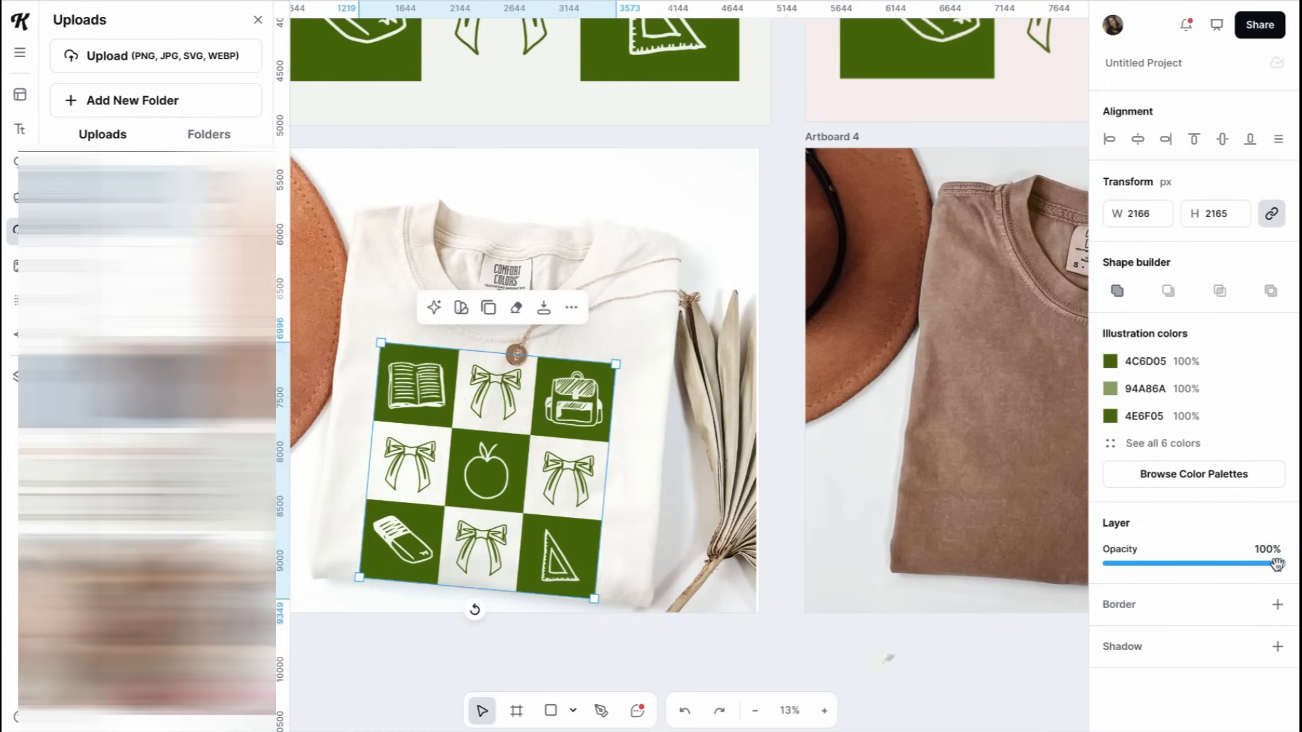
{"action": "left_click_drag", "start_coordinate": [1277, 564], "coordinate": [1274, 565]}
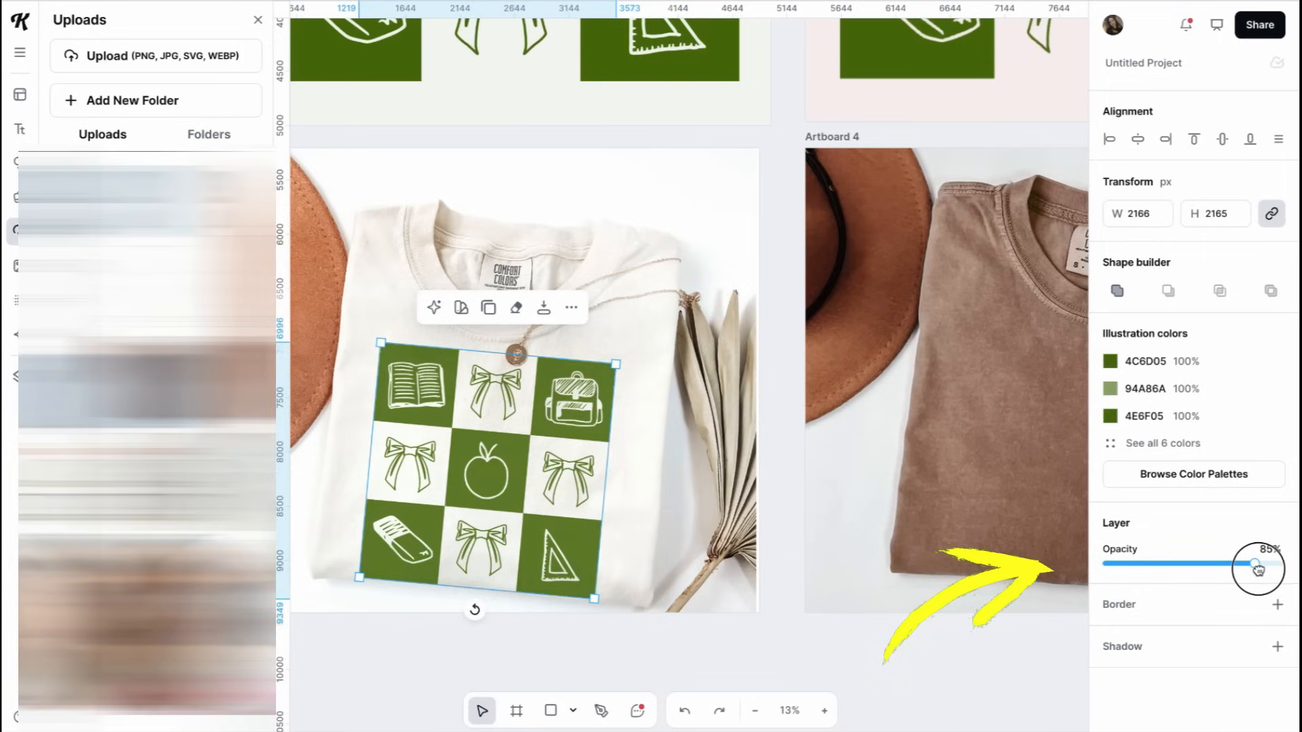
{"action": "left_click", "coordinate": [909, 622]}
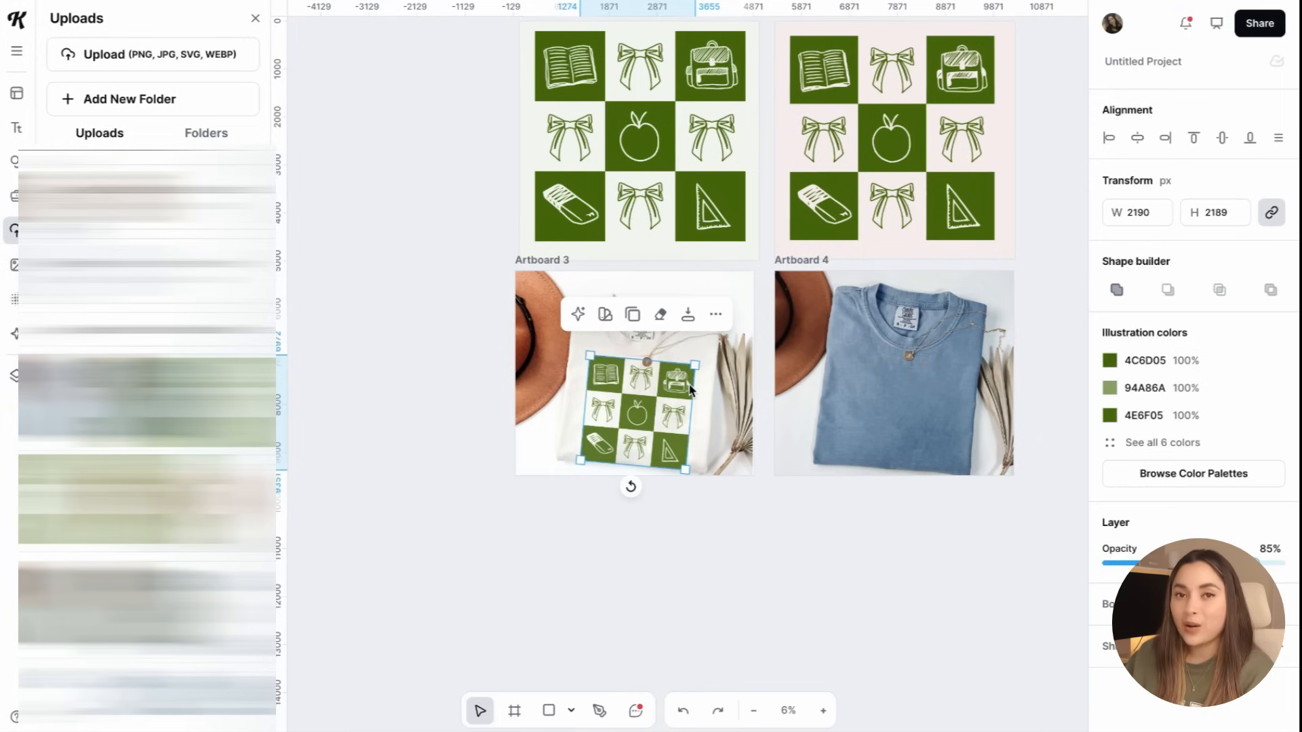
Place a copy of the white T-shirt's tilted checkerboard design on the chest of the blue T-shirt in Artboard 4.
{"action": "key", "text": "ctrl+v"}
{"action": "left_click_drag", "start_coordinate": [690, 389], "coordinate": [933, 398]}
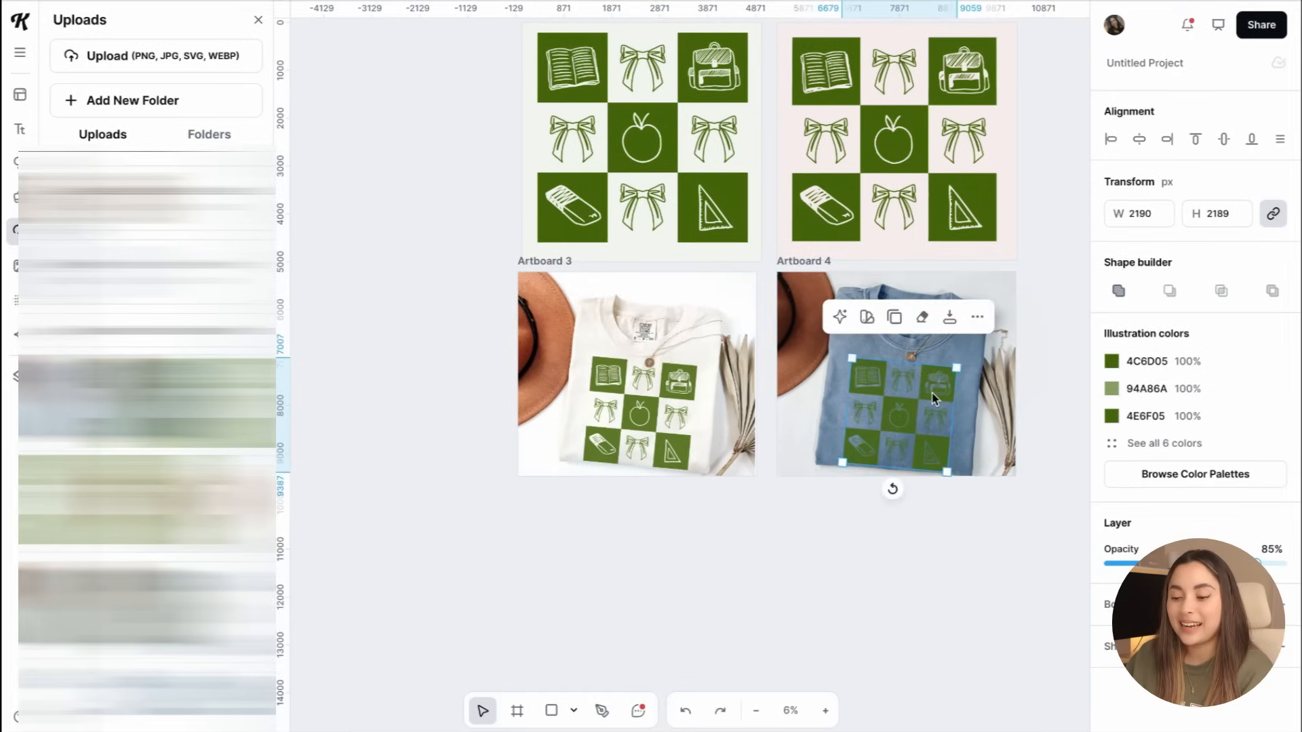
{"action": "scroll", "coordinate": [932, 397], "scroll_direction": "up", "scroll_amount": 3}
{"action": "scroll", "coordinate": [935, 399], "scroll_direction": "down", "scroll_amount": 2}
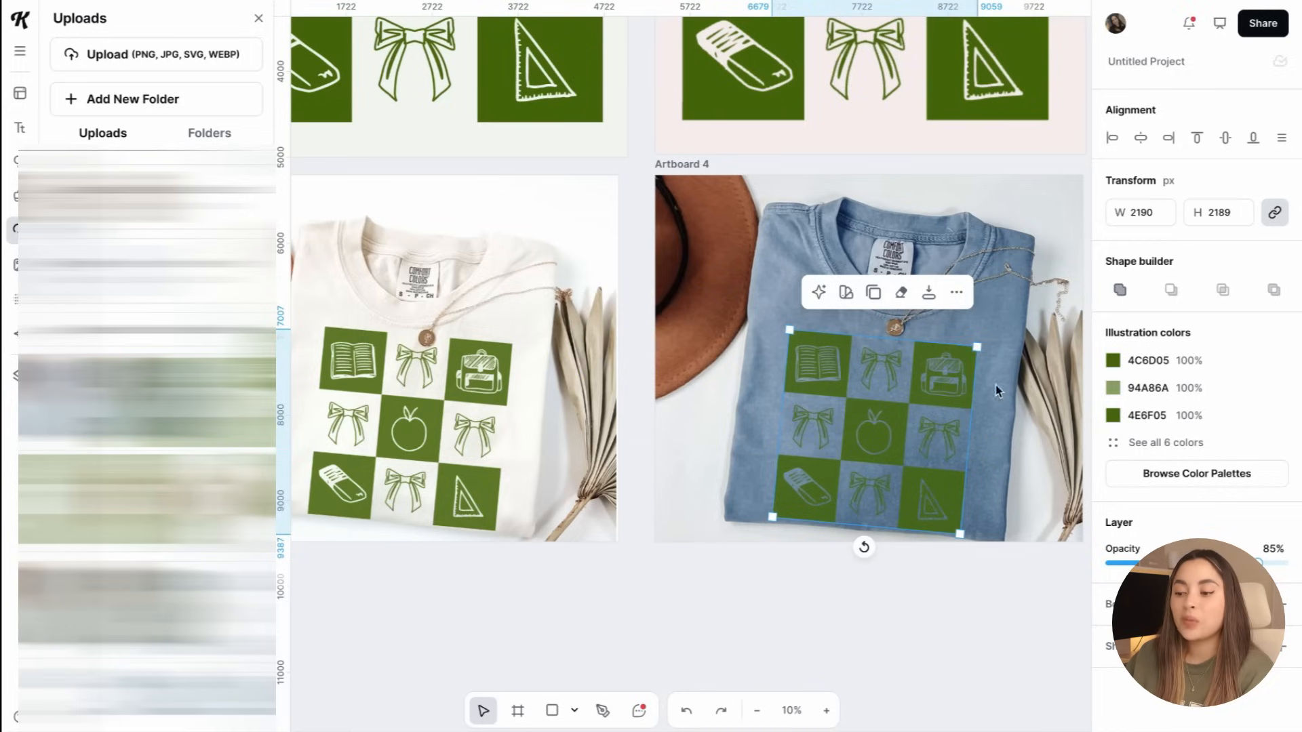
{"action": "left_click_drag", "start_coordinate": [943, 375], "coordinate": [943, 385]}
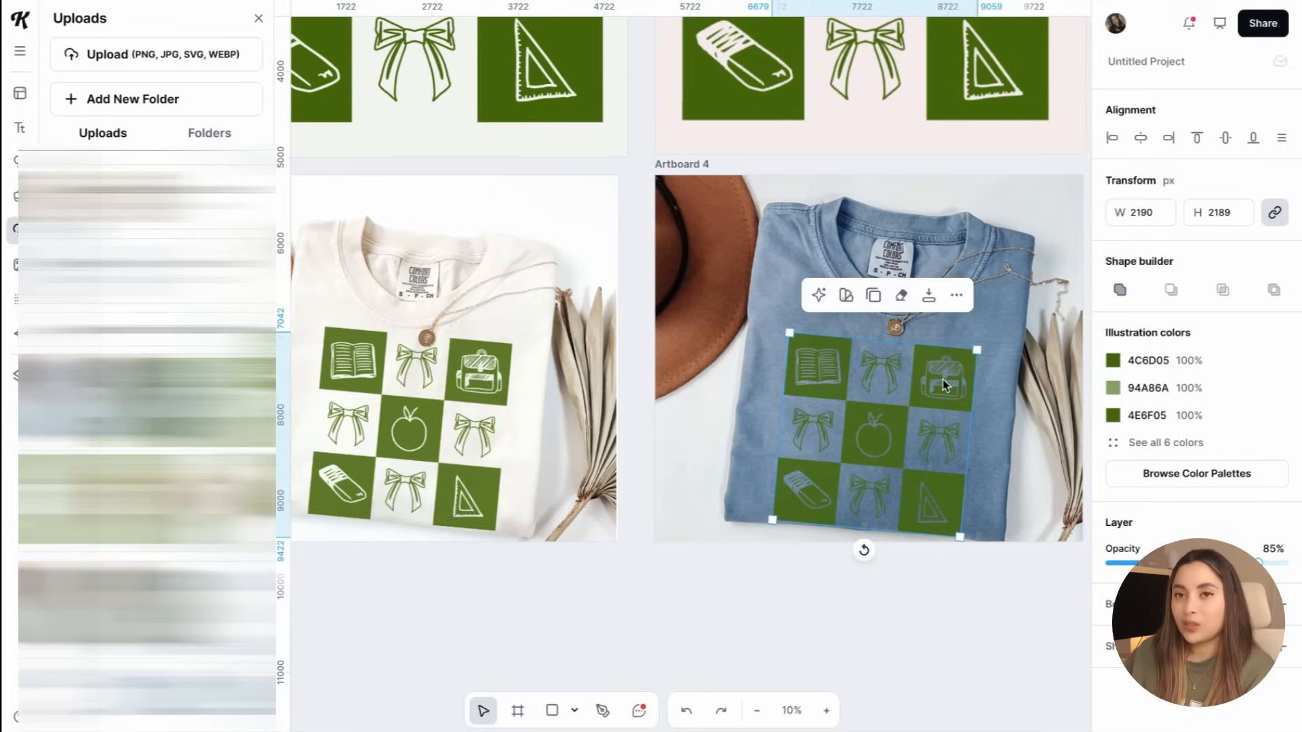
Recolor the green shades of the blue T-shirt's design to white FFFFFF, using FEFFFD for the dark green 4C6D05.
{"action": "left_click", "coordinate": [1113, 360]}
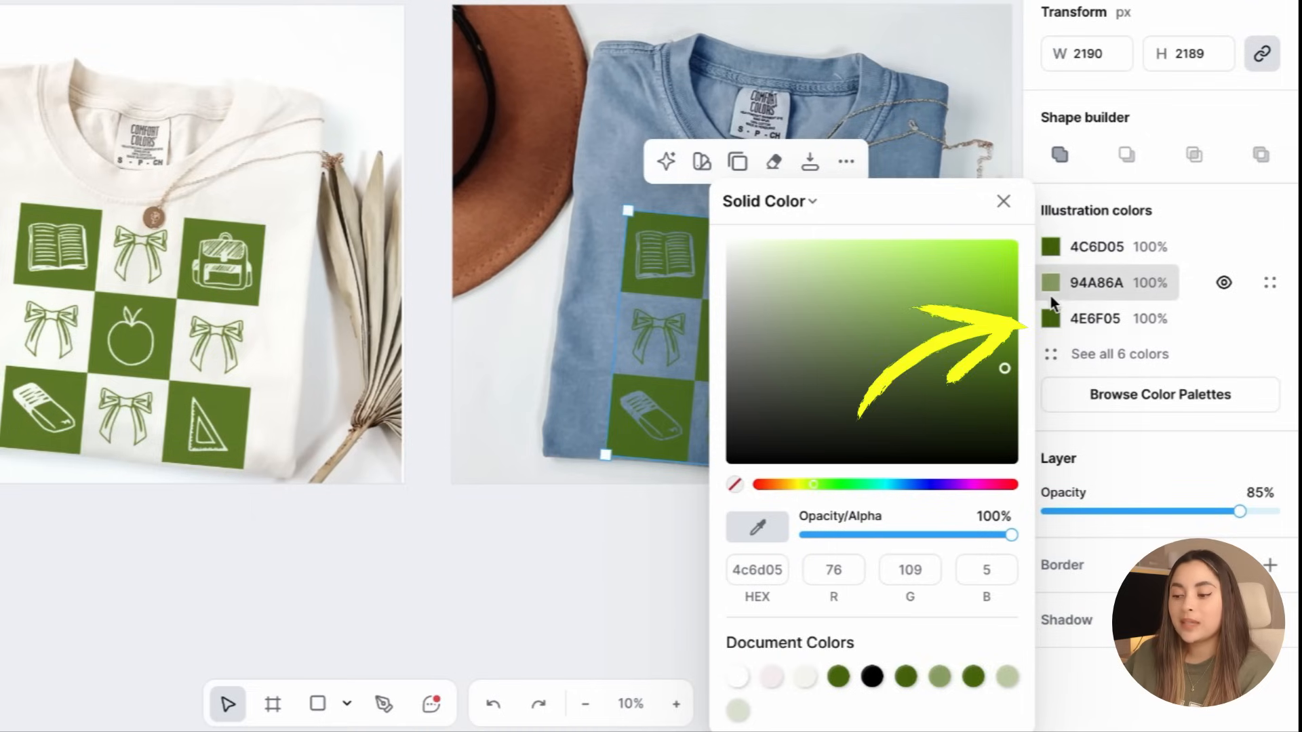
{"action": "left_click", "coordinate": [1084, 358]}
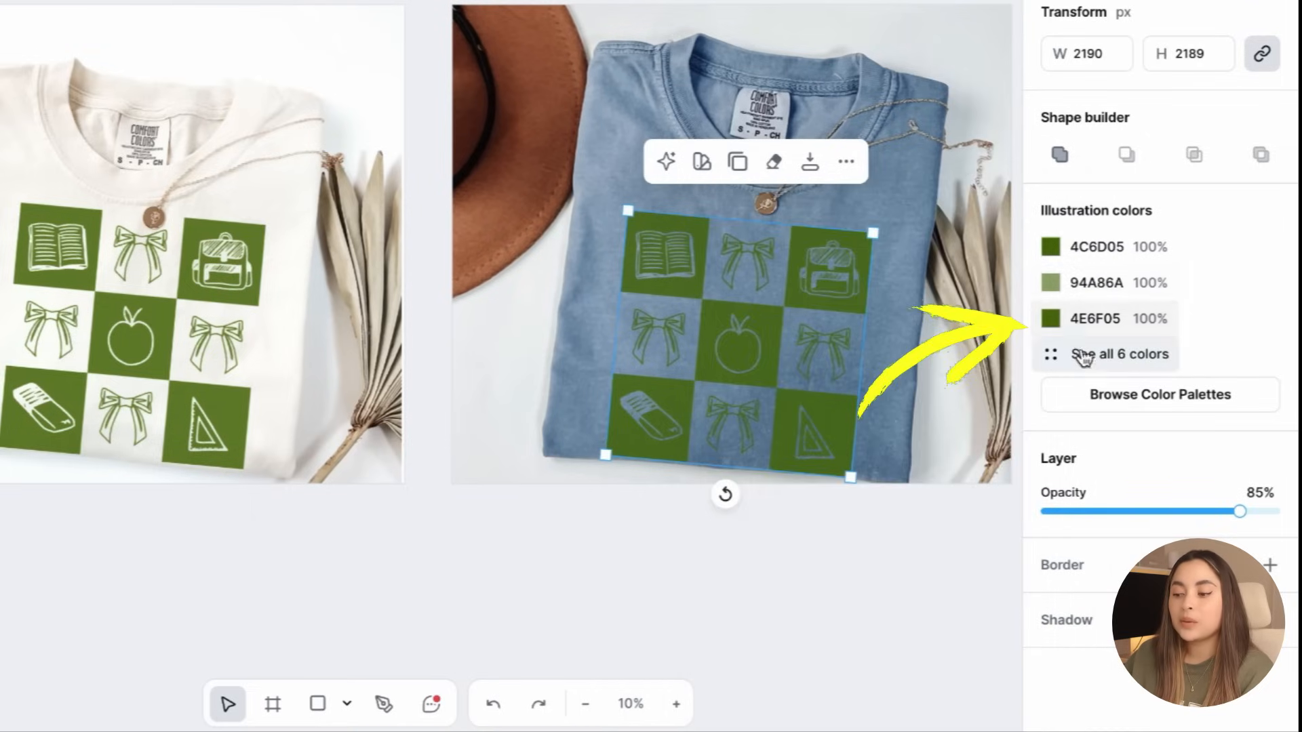
{"action": "left_click", "coordinate": [1084, 359]}
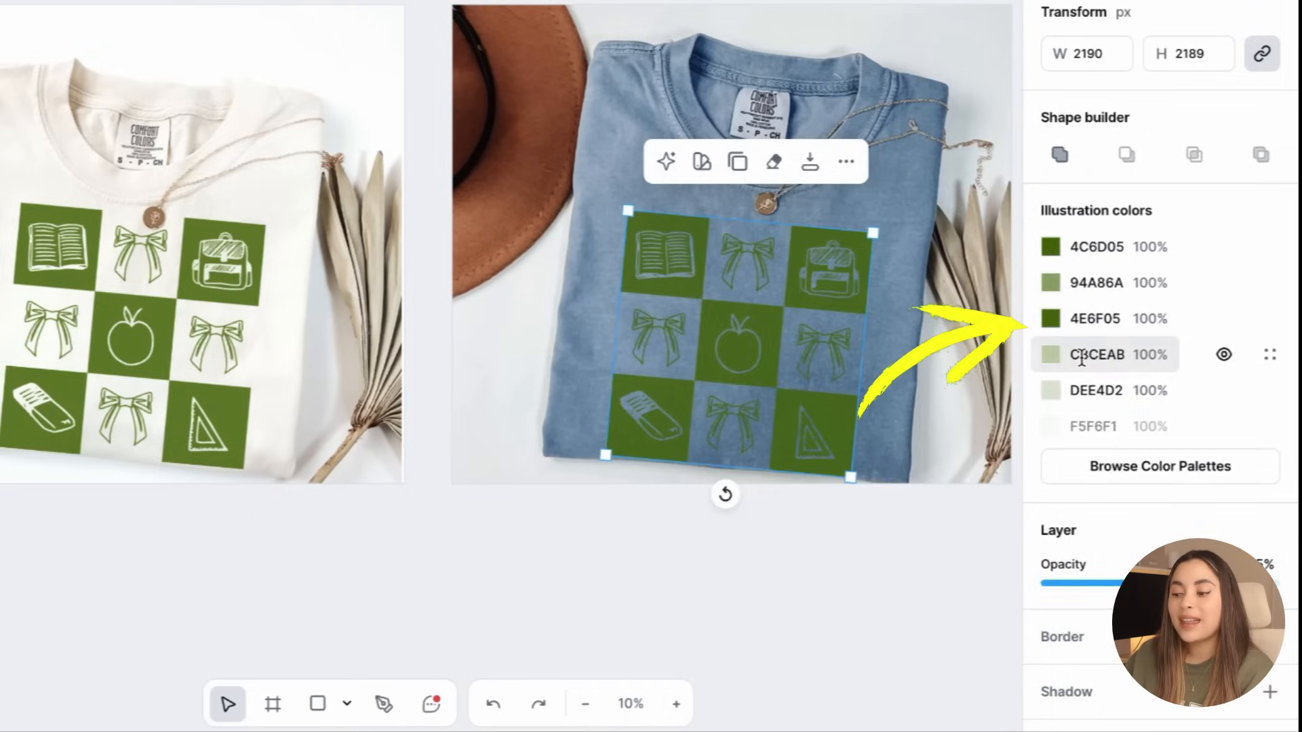
{"action": "left_click", "coordinate": [1052, 319]}
{"action": "left_click_drag", "start_coordinate": [751, 261], "coordinate": [725, 239]}
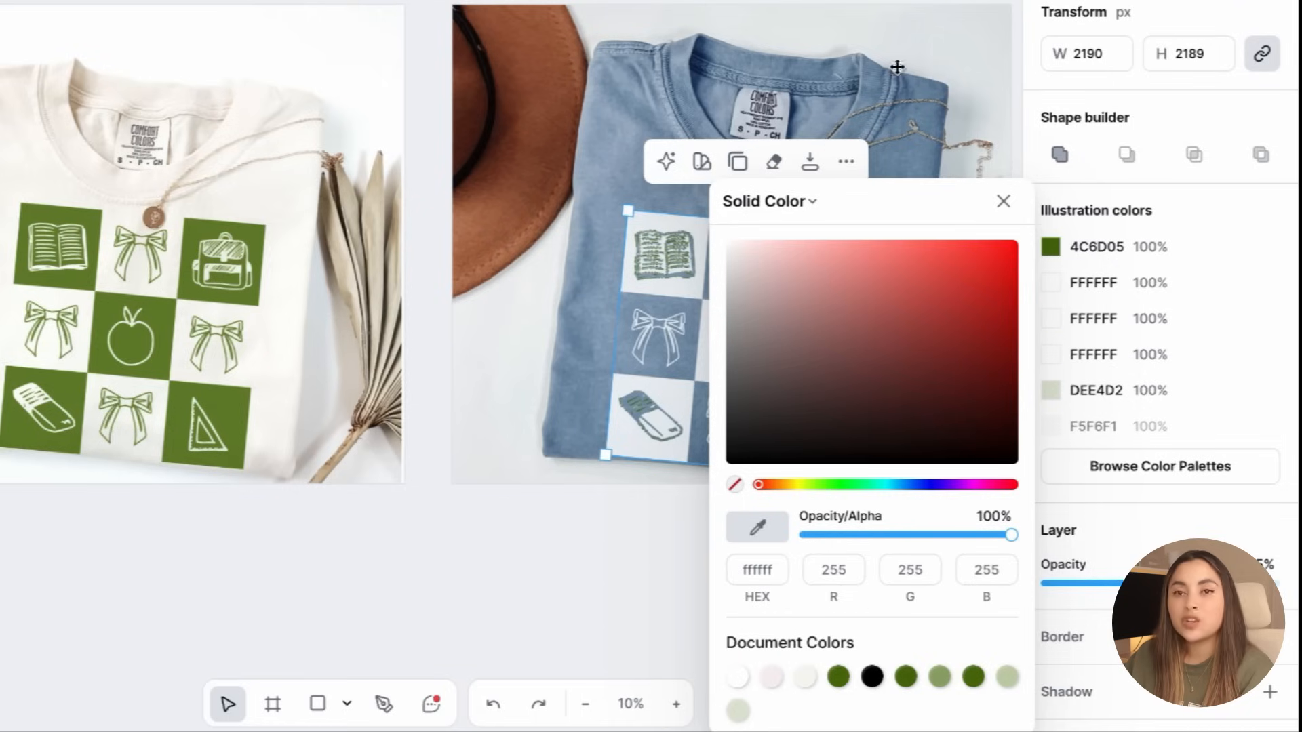
{"action": "left_click", "coordinate": [732, 238]}
{"action": "left_click", "coordinate": [949, 42]}
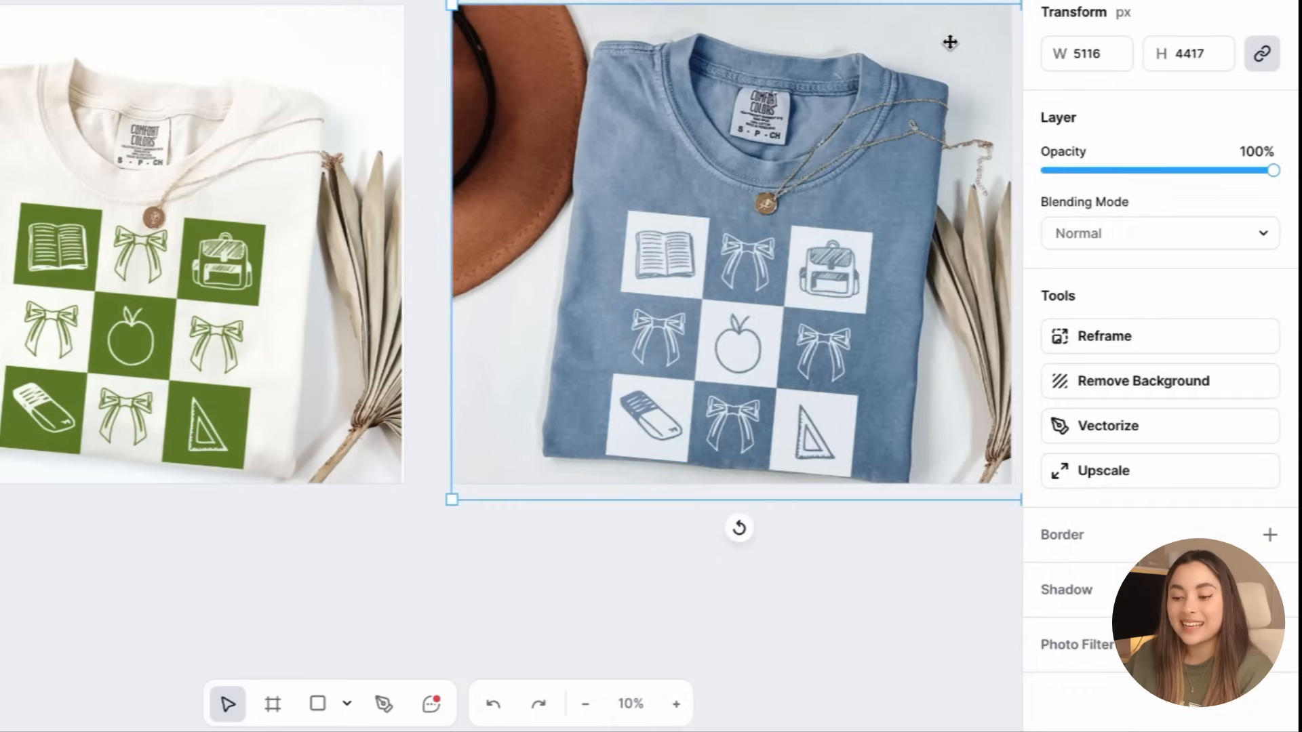
{"action": "left_click", "coordinate": [821, 532]}
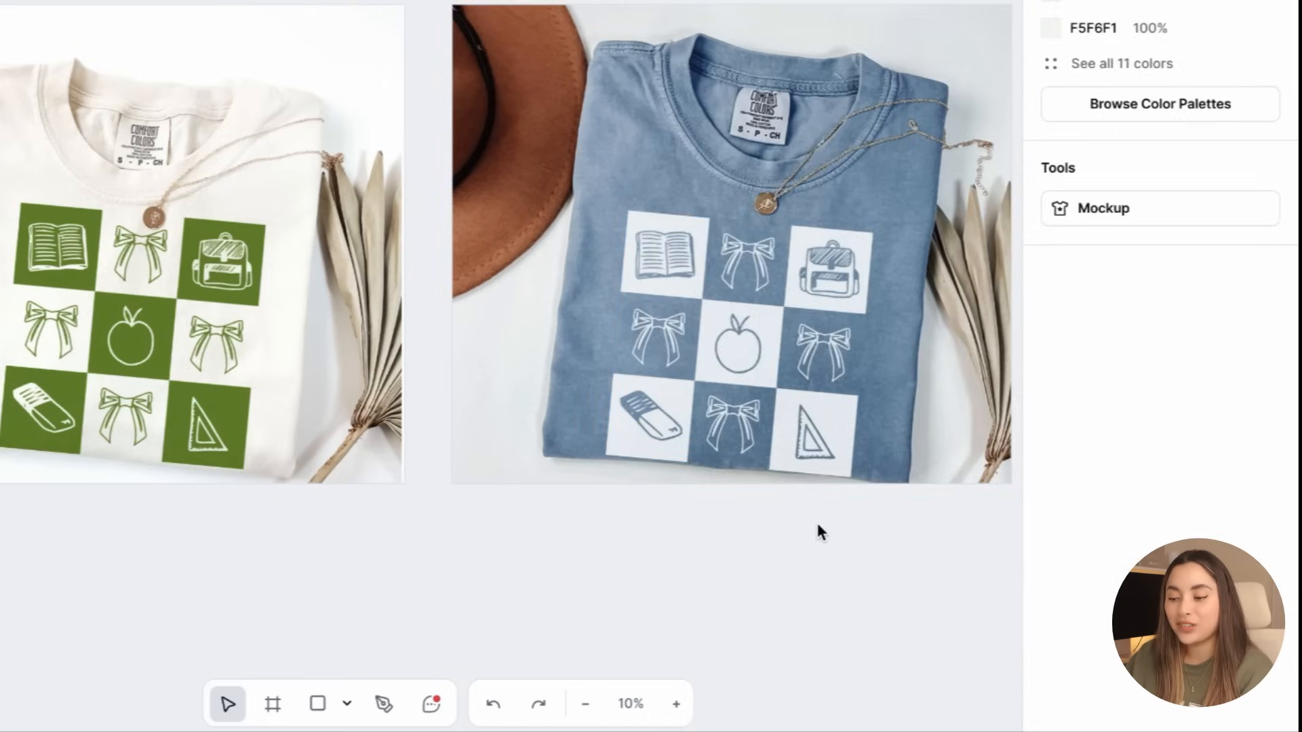
Add a 5024 × 4904 px artboard beside Artboard 2 and give it a dark maroon background.
{"action": "left_click", "coordinate": [787, 412]}
{"action": "scroll", "coordinate": [785, 324], "scroll_direction": "down", "scroll_amount": 5}
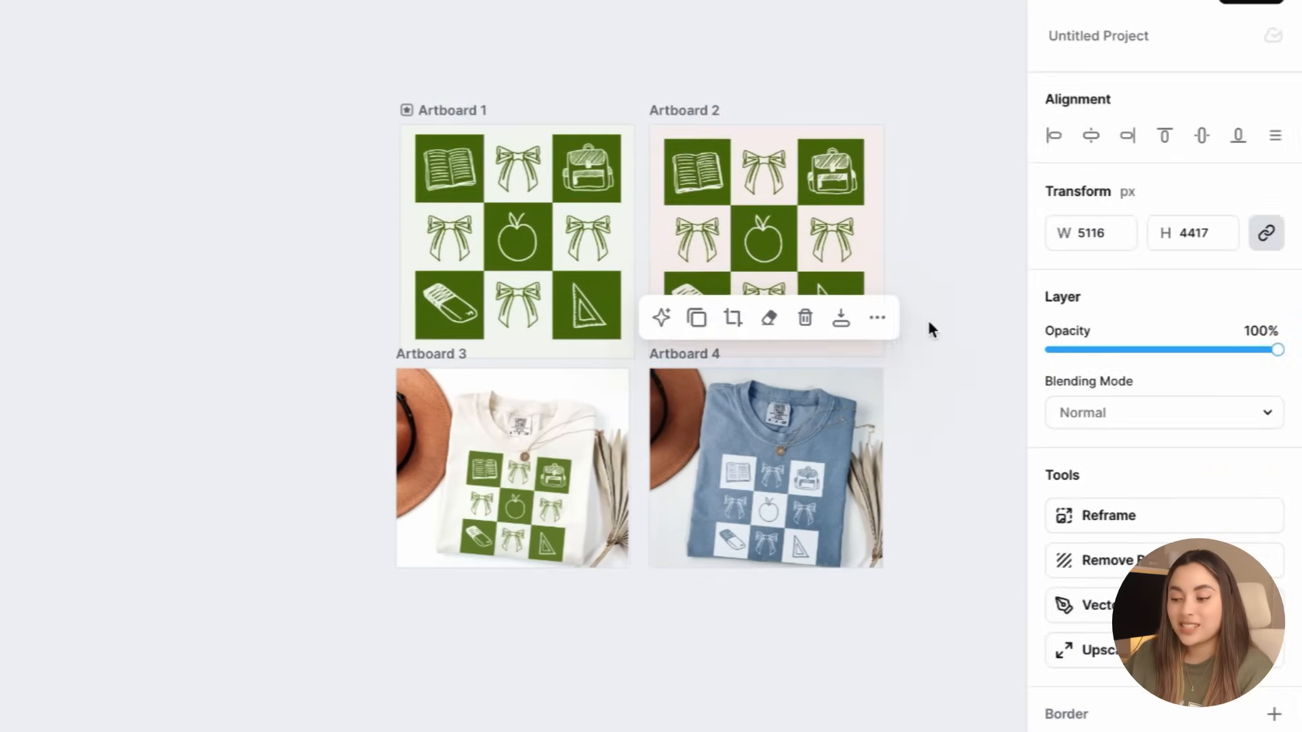
{"action": "left_click", "coordinate": [924, 148]}
{"action": "scroll", "coordinate": [821, 259], "scroll_direction": "up", "scroll_amount": 5}
{"action": "scroll", "coordinate": [822, 259], "scroll_direction": "down", "scroll_amount": 1}
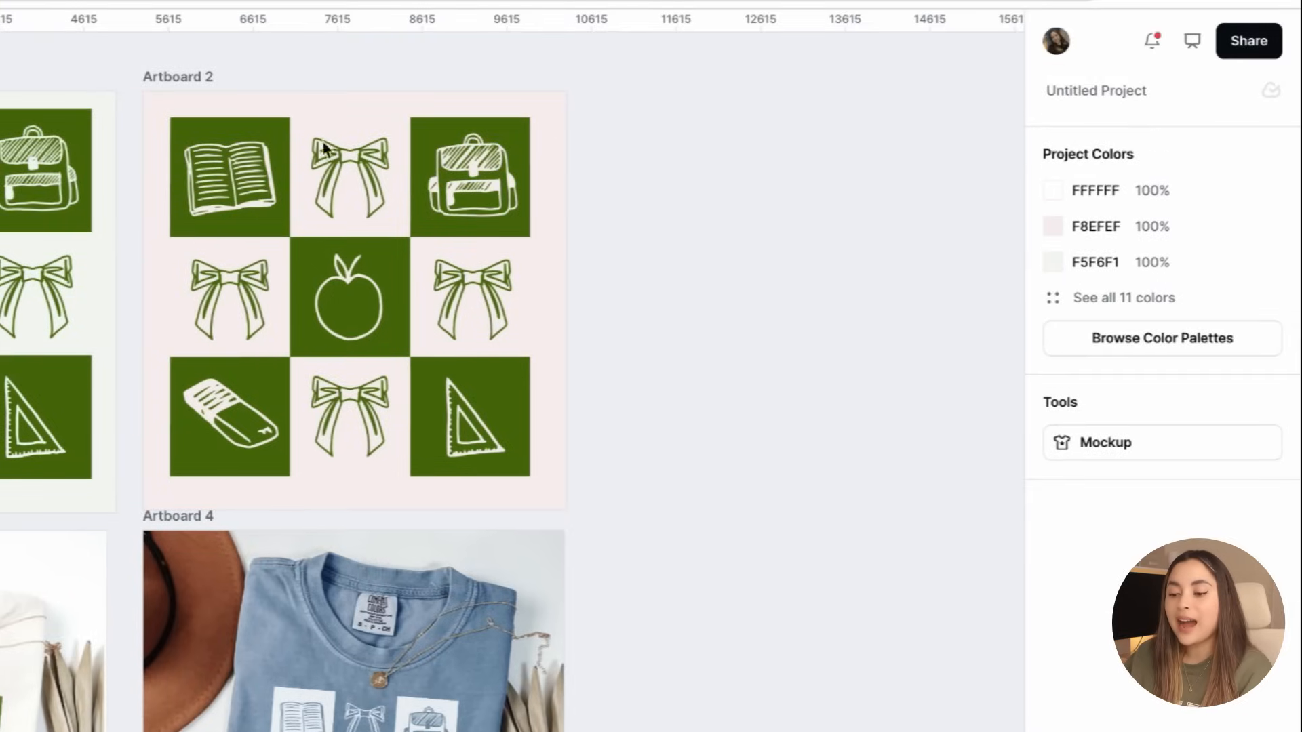
{"action": "left_click_drag", "start_coordinate": [145, 97], "coordinate": [568, 510]}
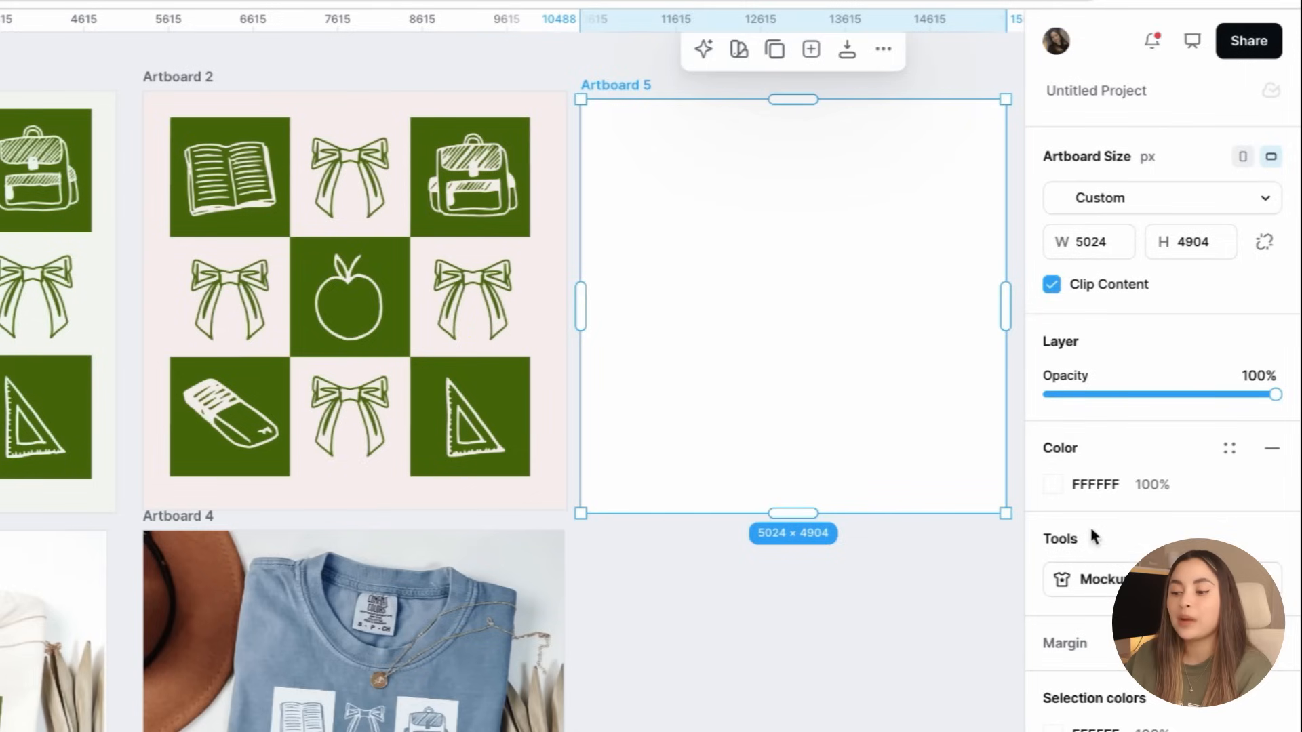
{"action": "left_click", "coordinate": [1053, 484]}
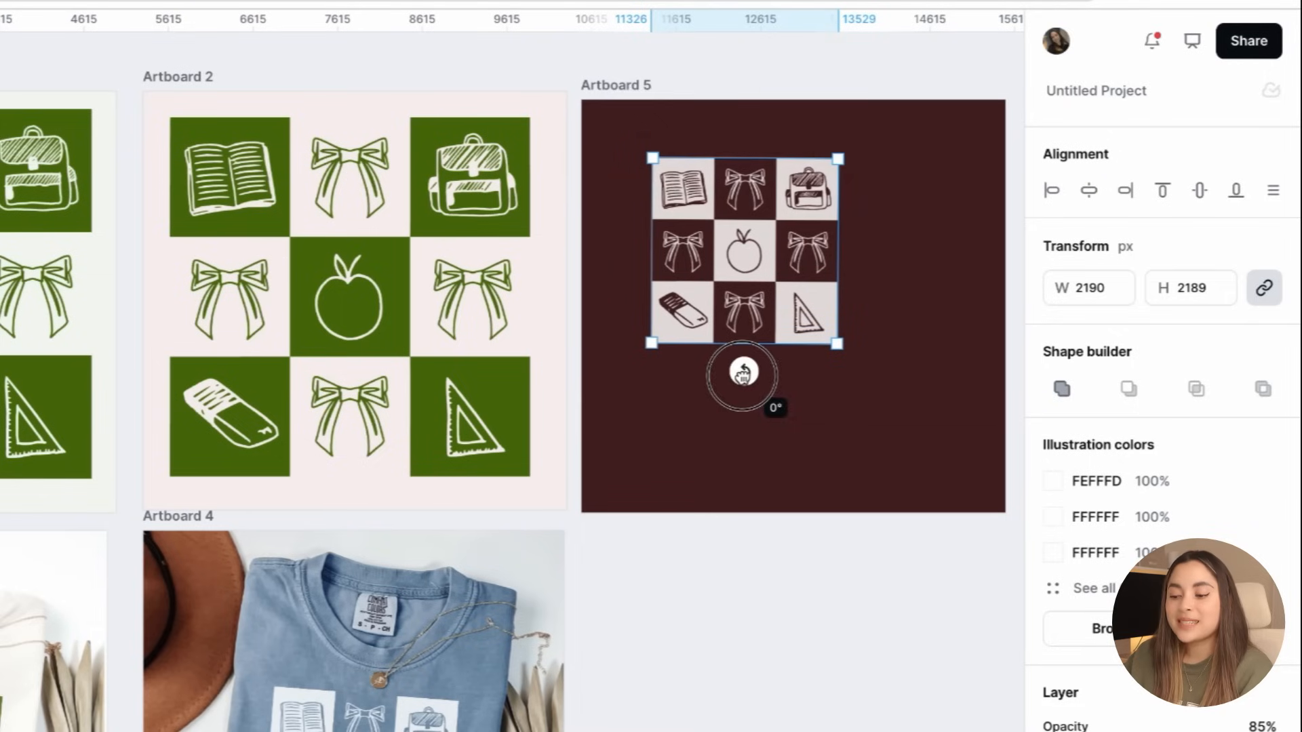
Enlarge the white design on the maroon artboard to 4183 × 4181 px, center it, and open the project's sharing options.
{"action": "left_click_drag", "start_coordinate": [841, 346], "coordinate": [986, 497]}
{"action": "left_click_drag", "start_coordinate": [805, 297], "coordinate": [786, 278]}
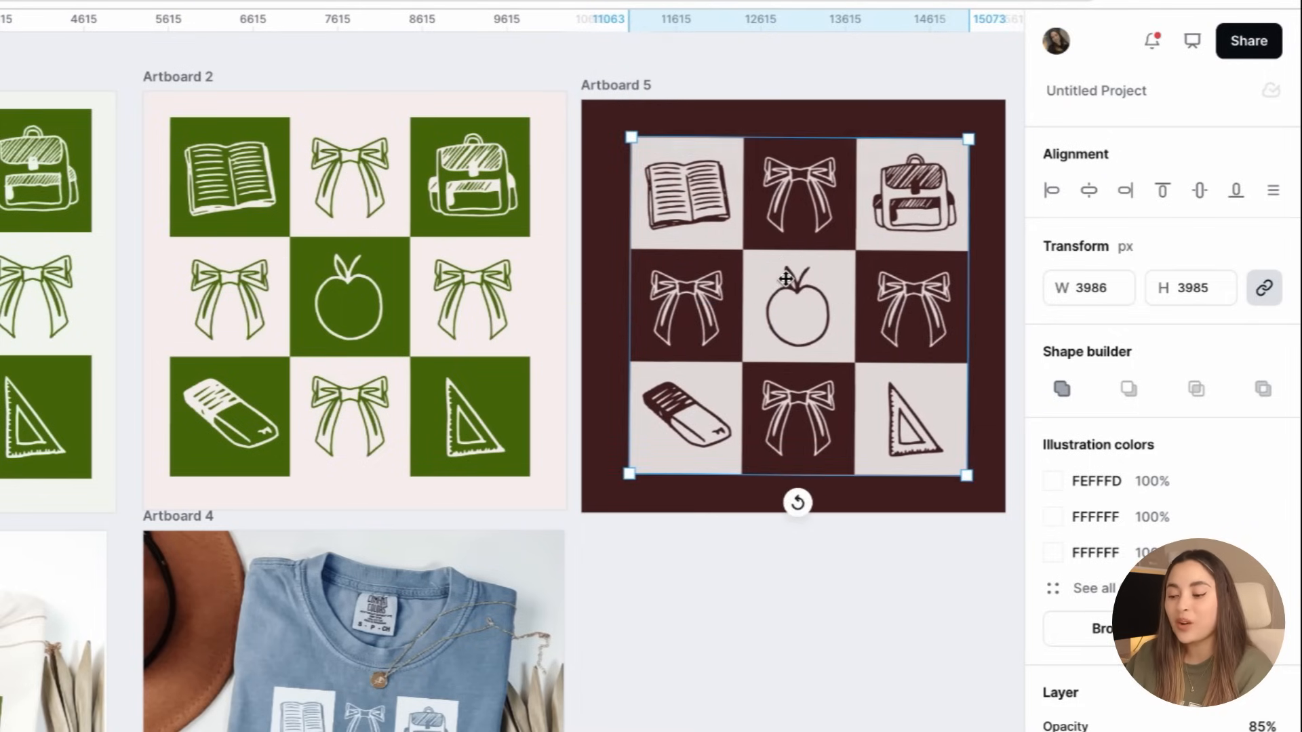
{"action": "left_click_drag", "start_coordinate": [971, 141], "coordinate": [986, 123]}
{"action": "left_click_drag", "start_coordinate": [946, 179], "coordinate": [933, 183]}
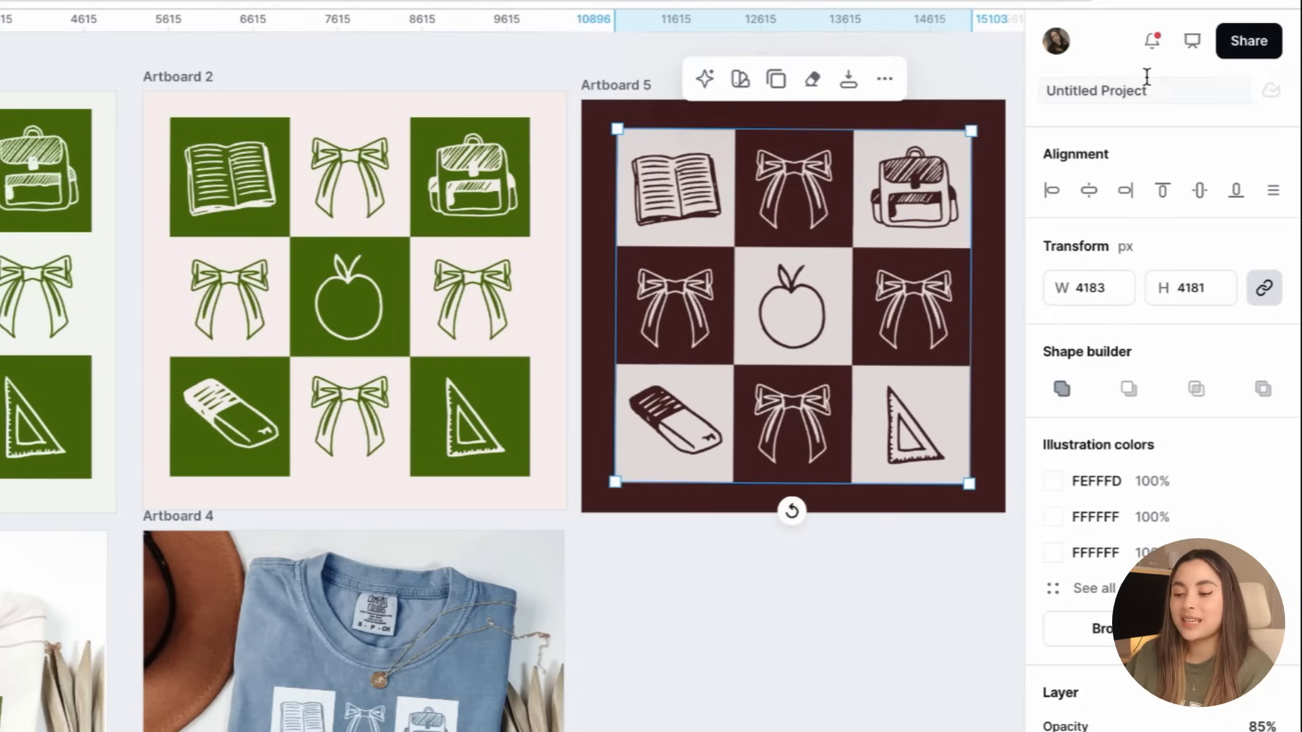
{"action": "left_click", "coordinate": [1249, 41]}
{"action": "left_click", "coordinate": [965, 353]}
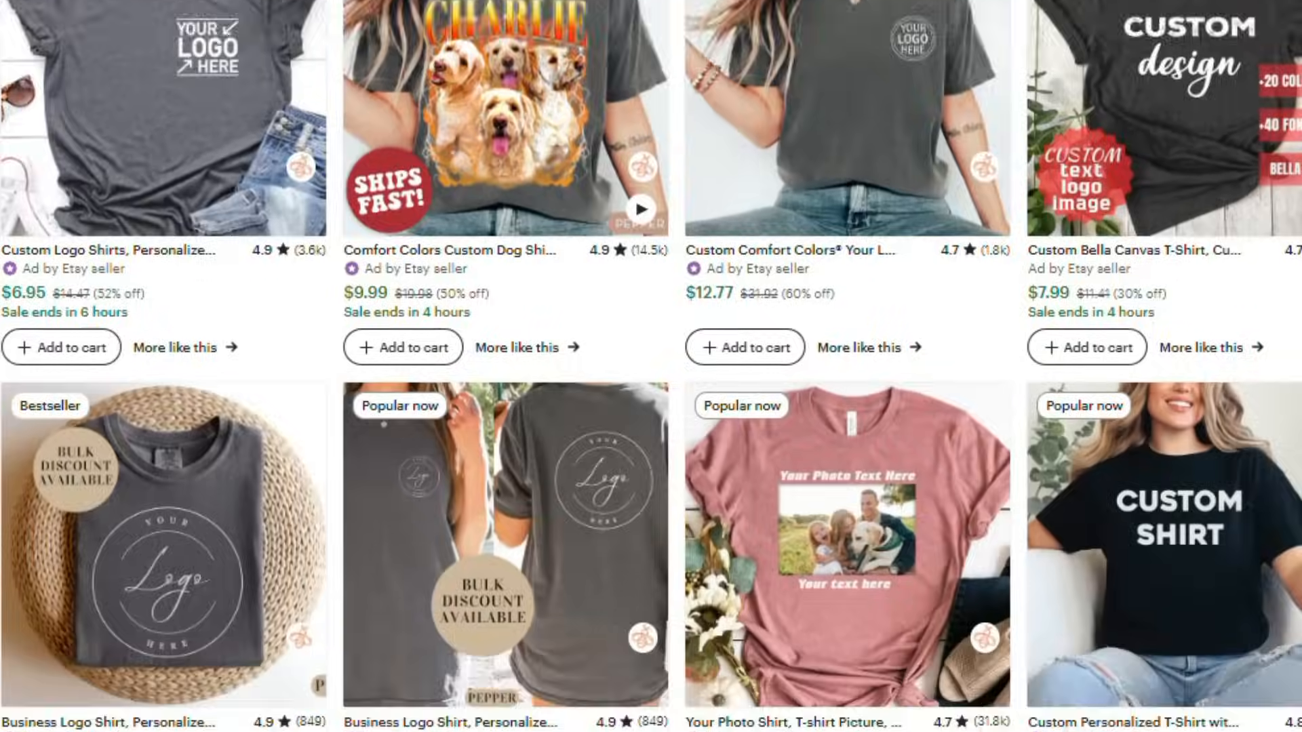
{"action": "scroll", "coordinate": [651, 366], "scroll_direction": "down", "scroll_amount": 5}
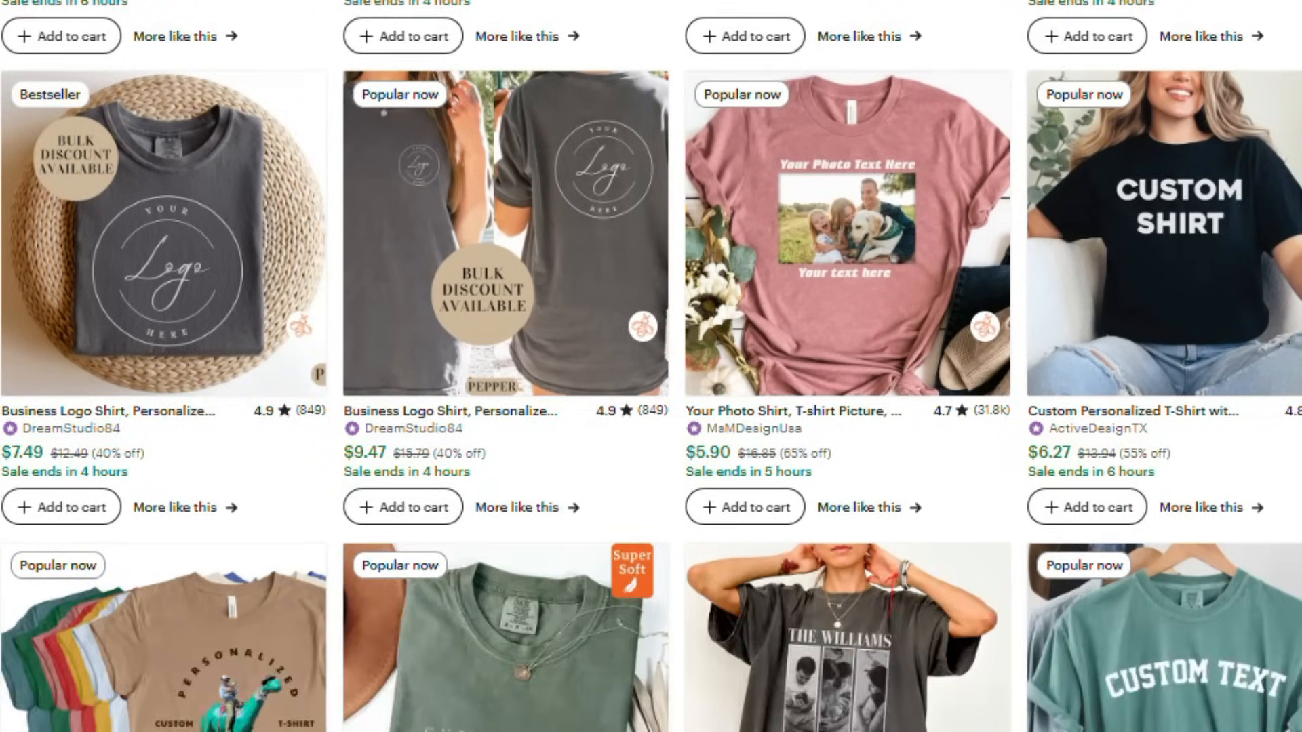
{"action": "scroll", "coordinate": [651, 366], "scroll_direction": "down", "scroll_amount": 6}
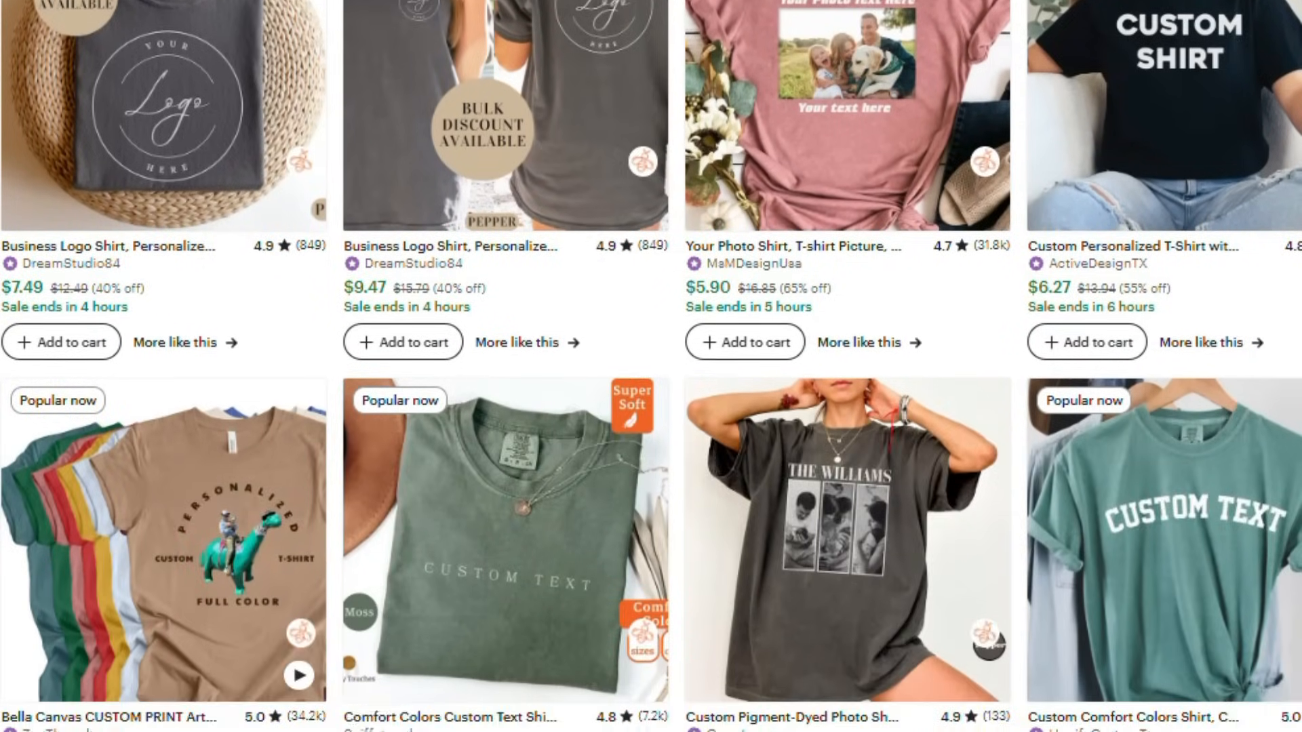
{"action": "scroll", "coordinate": [651, 367], "scroll_direction": "down", "scroll_amount": 8}
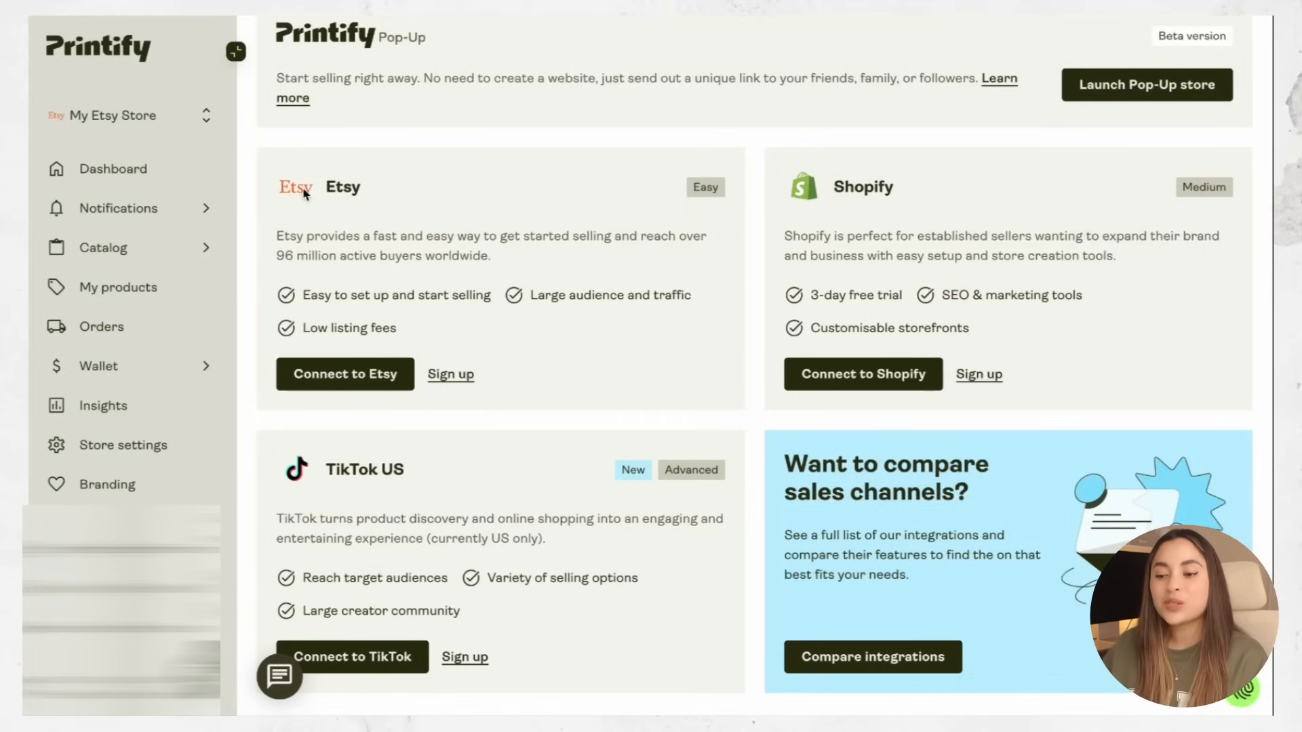
Switch to Printify and open the Comfort Colors 1717 Unisex Garment-Dyed T-shirt from the product catalog.
{"action": "mouse_move", "coordinate": [203, 255]}
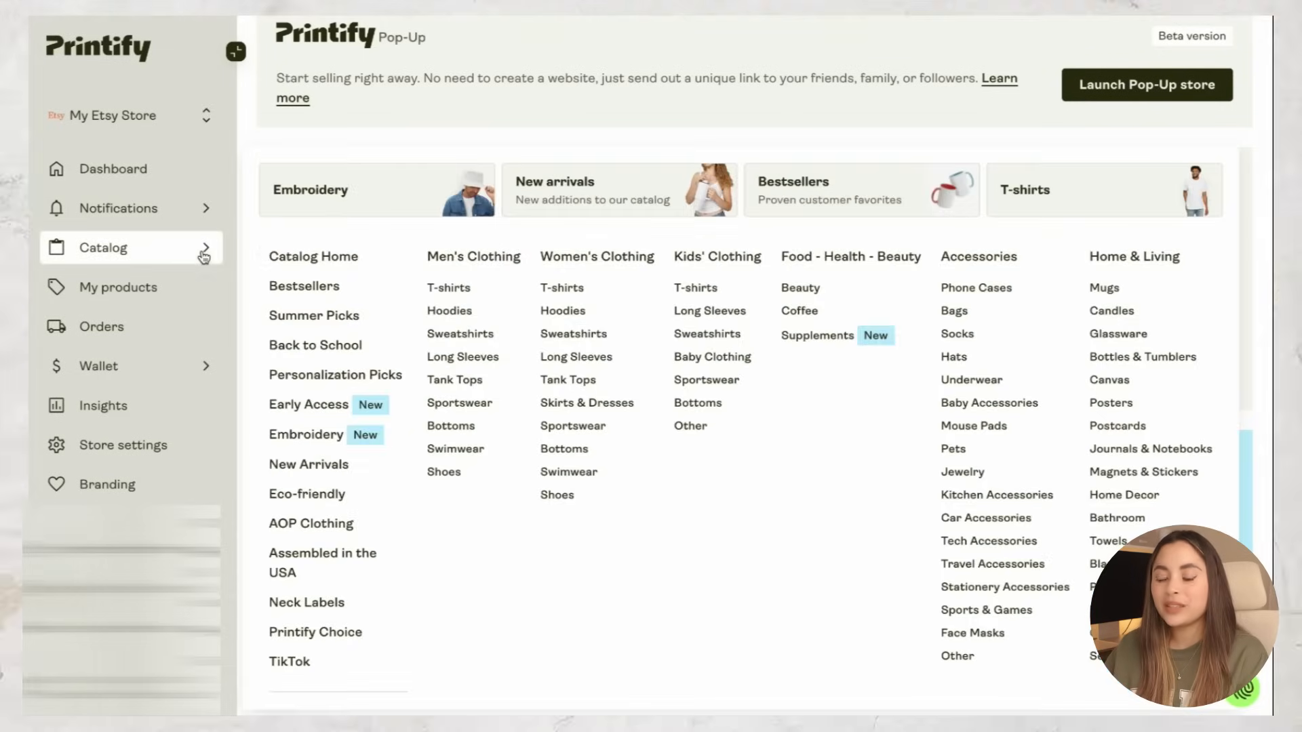
{"action": "left_click", "coordinate": [306, 256]}
{"action": "left_click", "coordinate": [472, 96]}
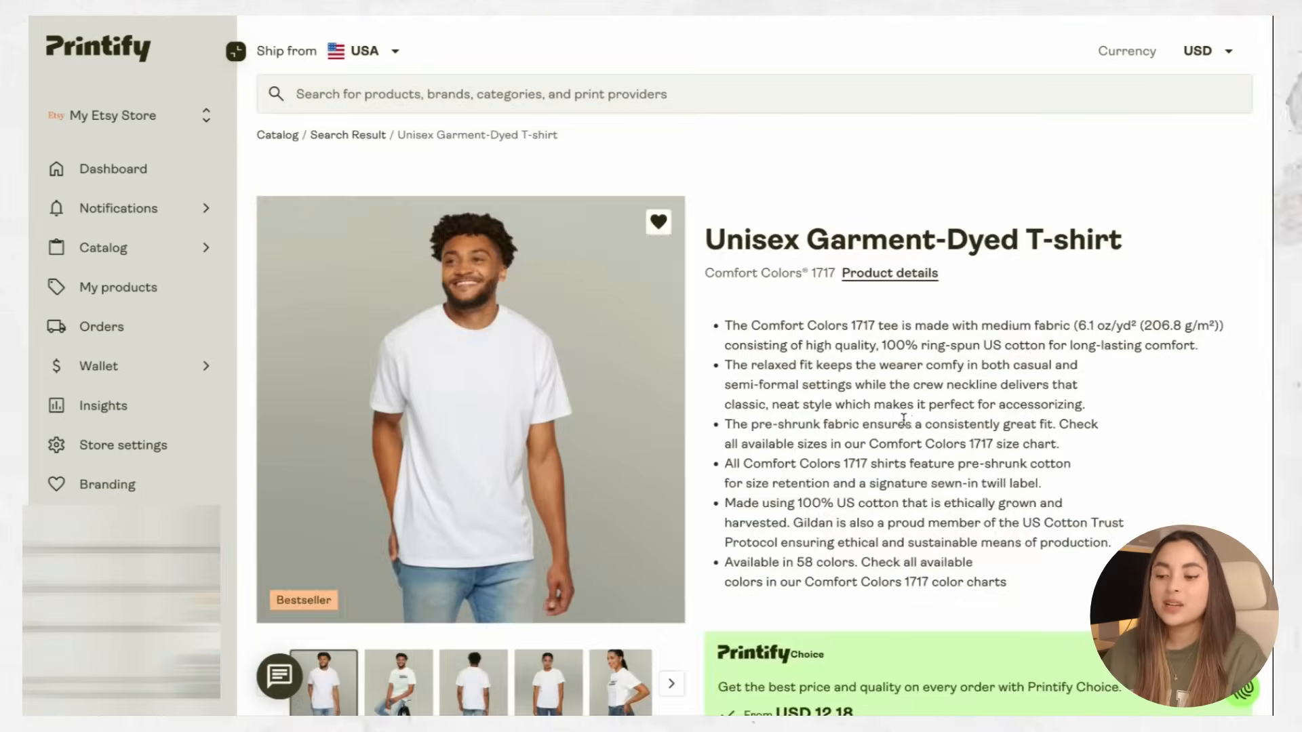
Choose the fulfillment option manually and start designing the T-shirt with Monster Digital as print provider.
{"action": "scroll", "coordinate": [908, 422], "scroll_direction": "down", "scroll_amount": 8}
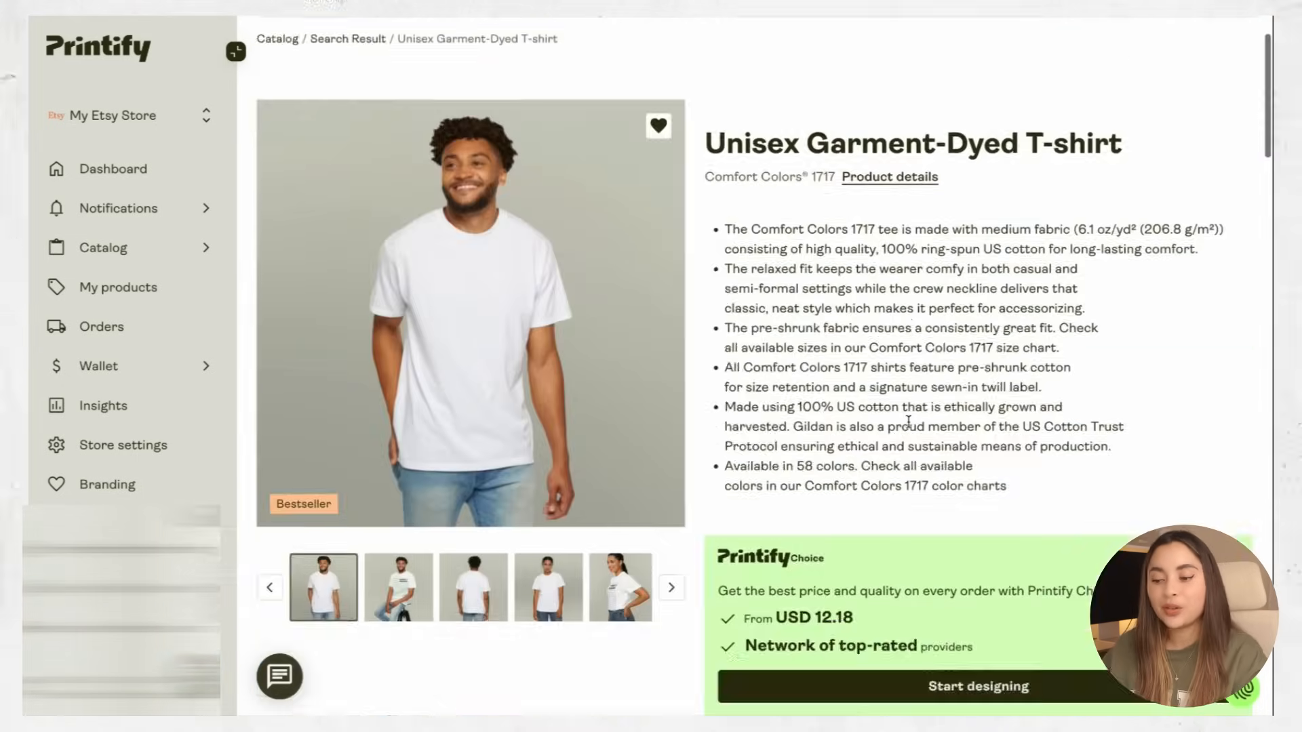
{"action": "scroll", "coordinate": [910, 427], "scroll_direction": "down", "scroll_amount": 1}
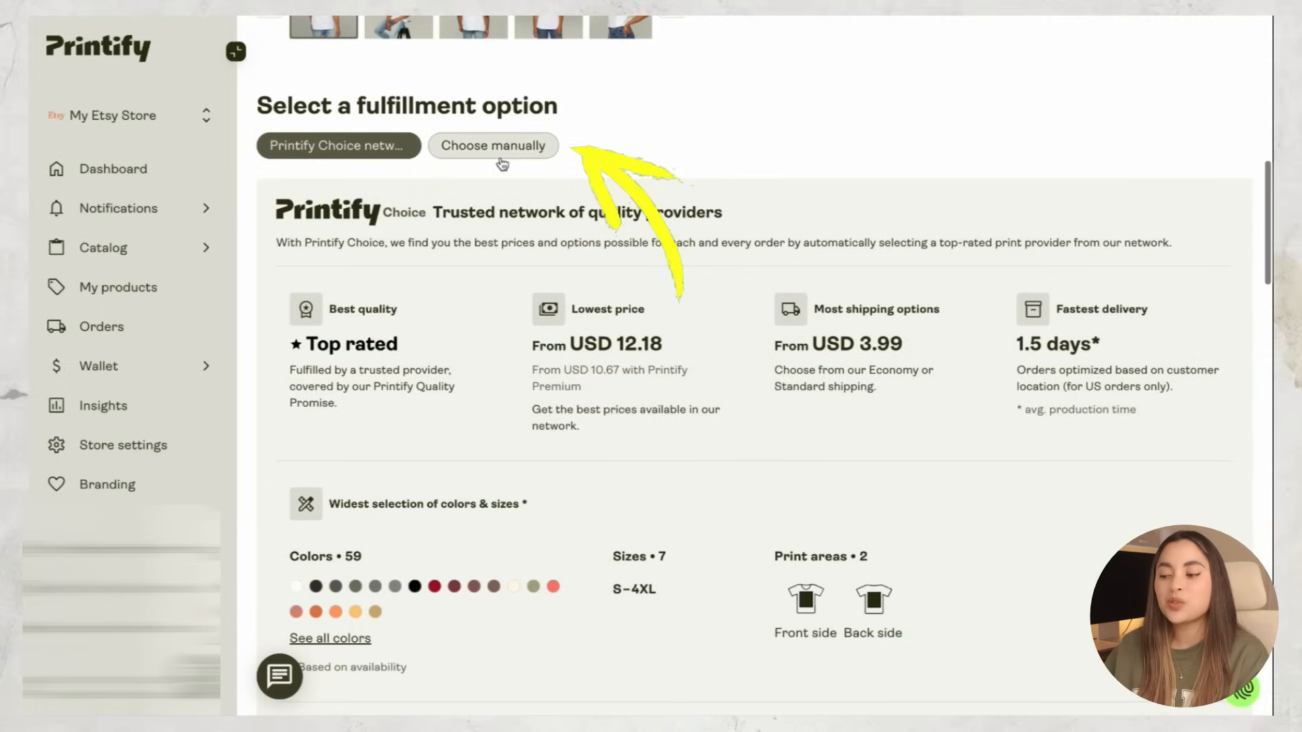
{"action": "left_click", "coordinate": [518, 150]}
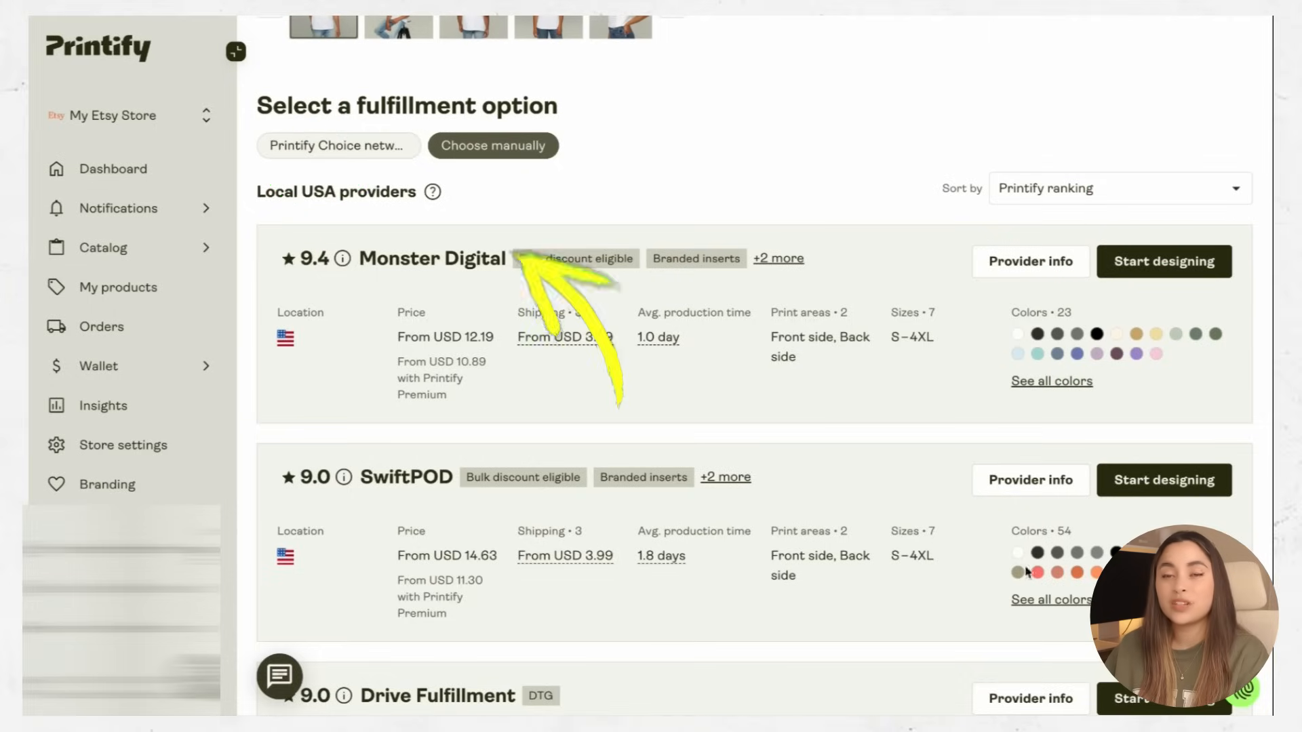
{"action": "left_click", "coordinate": [1140, 269]}
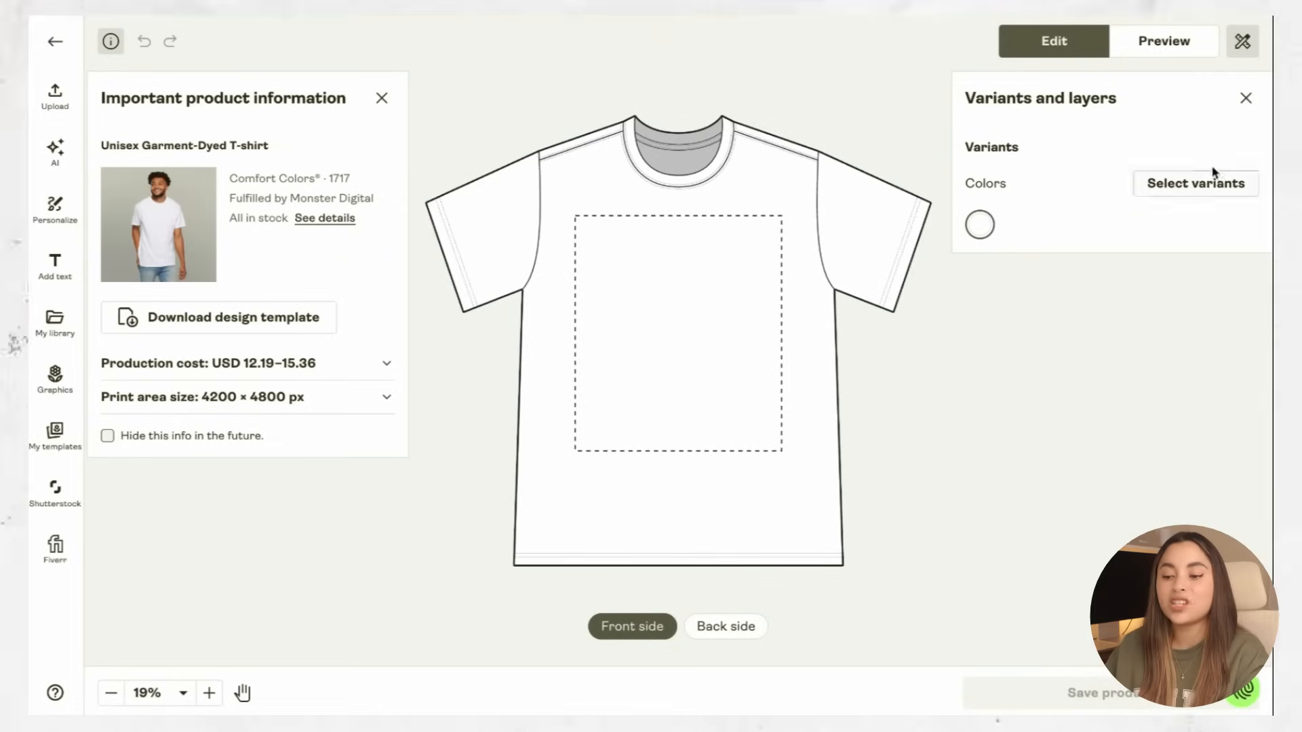
Add Pepper, Ivory, a muted green and a muted blue to the T-shirt's color variants alongside White.
{"action": "left_click", "coordinate": [1210, 181]}
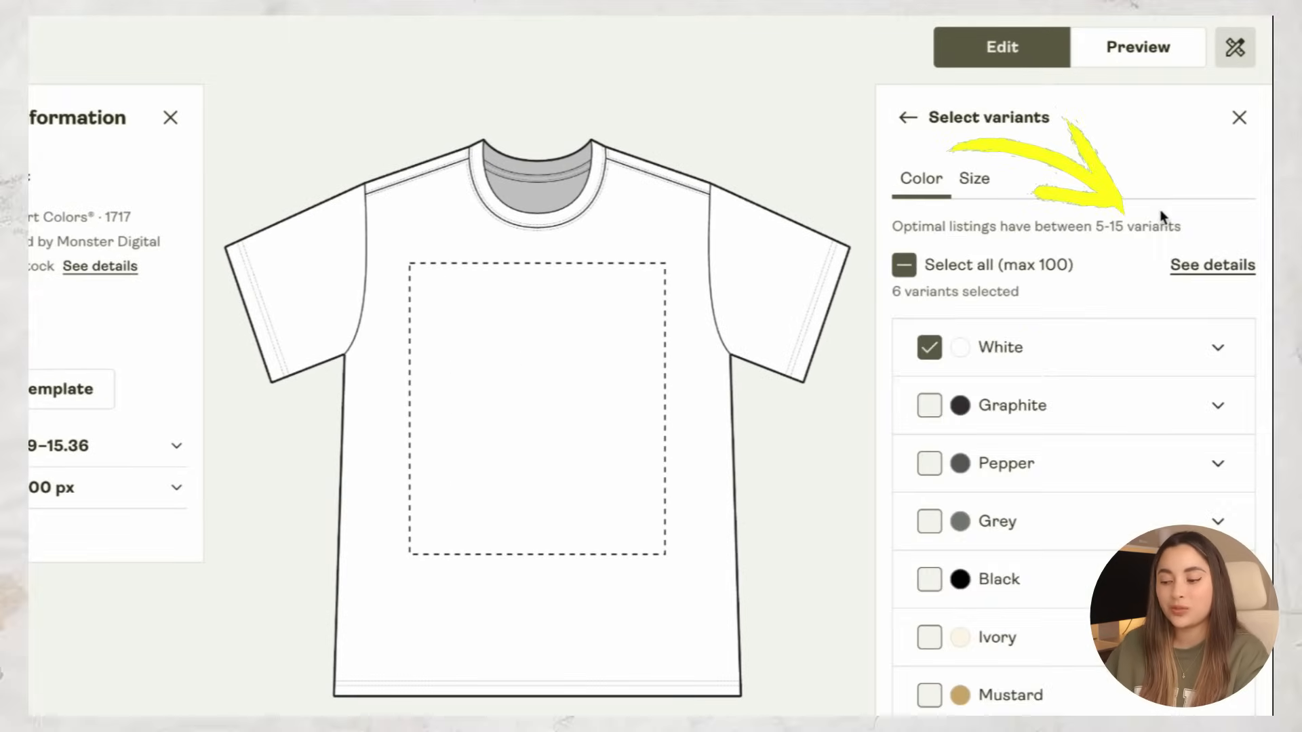
{"action": "left_click", "coordinate": [929, 464]}
{"action": "scroll", "coordinate": [943, 468], "scroll_direction": "down", "scroll_amount": 3}
{"action": "left_click", "coordinate": [930, 426]}
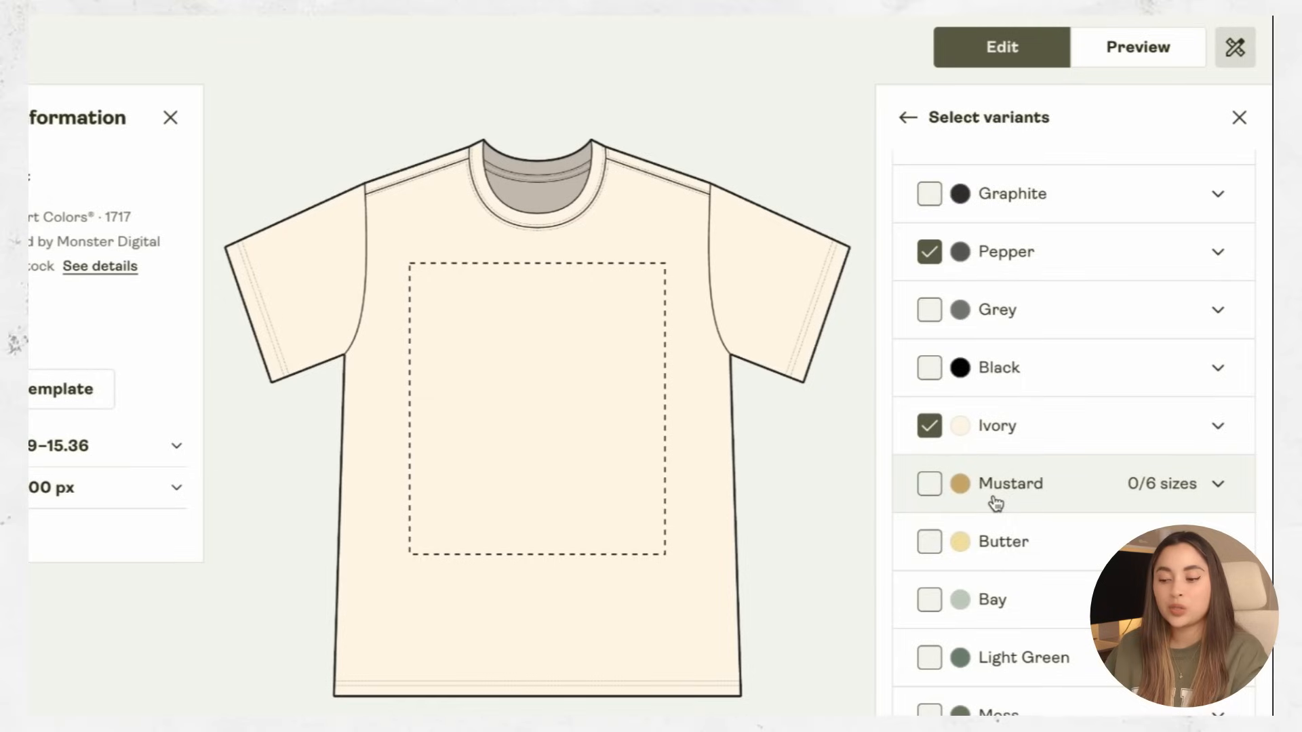
{"action": "scroll", "coordinate": [943, 461], "scroll_direction": "down", "scroll_amount": 6}
{"action": "left_click", "coordinate": [930, 244]}
{"action": "scroll", "coordinate": [968, 420], "scroll_direction": "down", "scroll_amount": 2}
{"action": "left_click", "coordinate": [931, 363]}
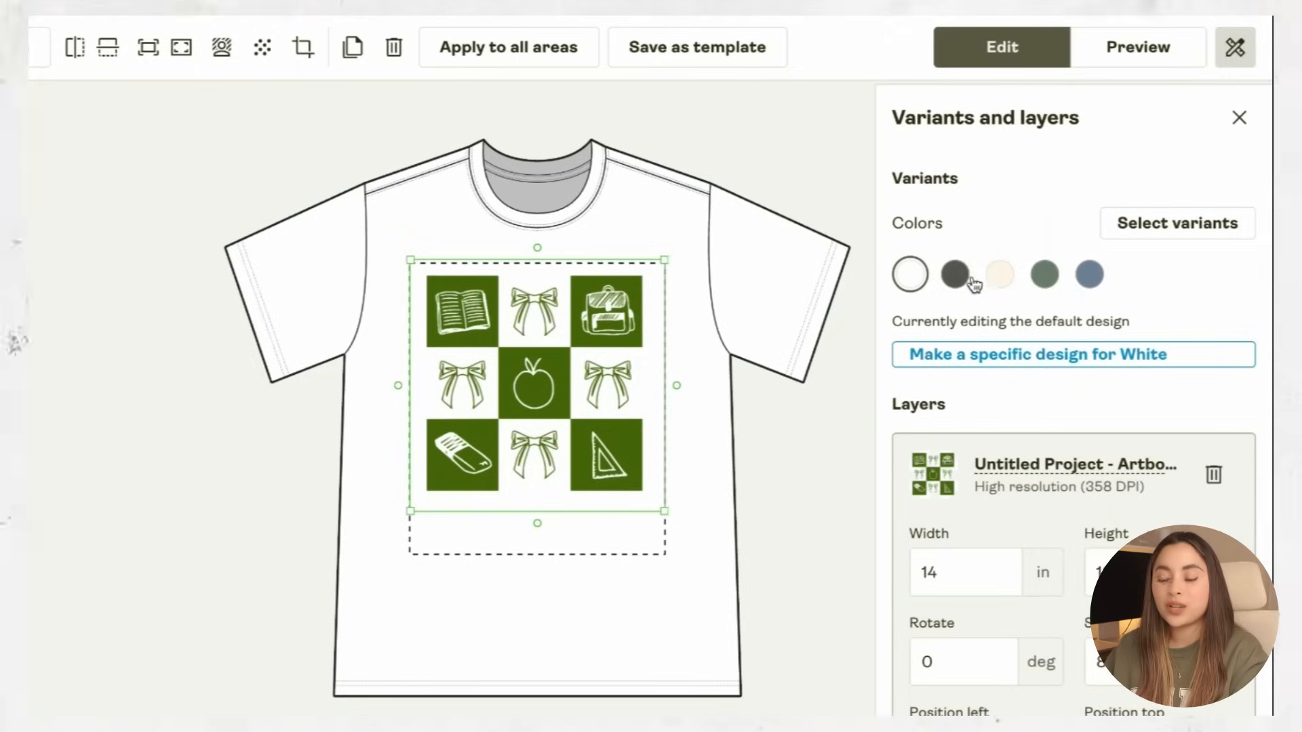
View the green checkerboard design on the Pepper and Ivory shirt variants.
{"action": "left_click", "coordinate": [956, 275]}
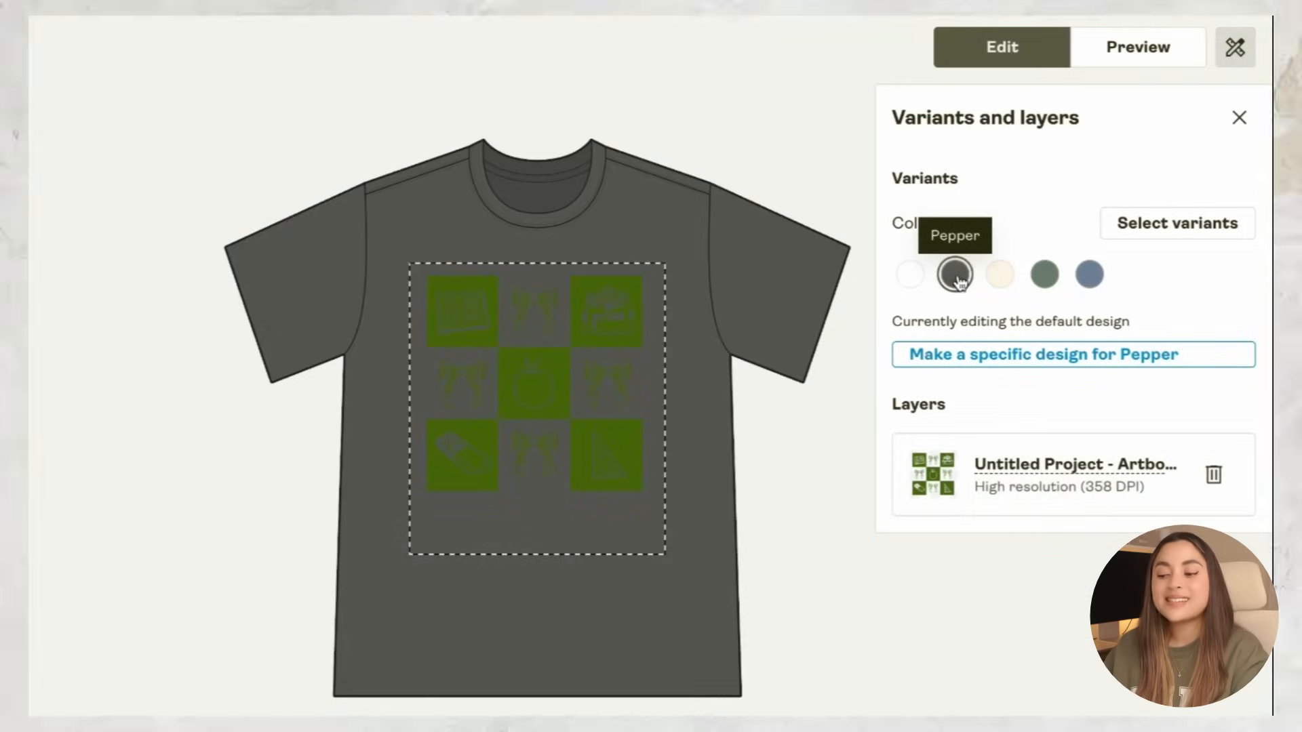
{"action": "left_click", "coordinate": [999, 276]}
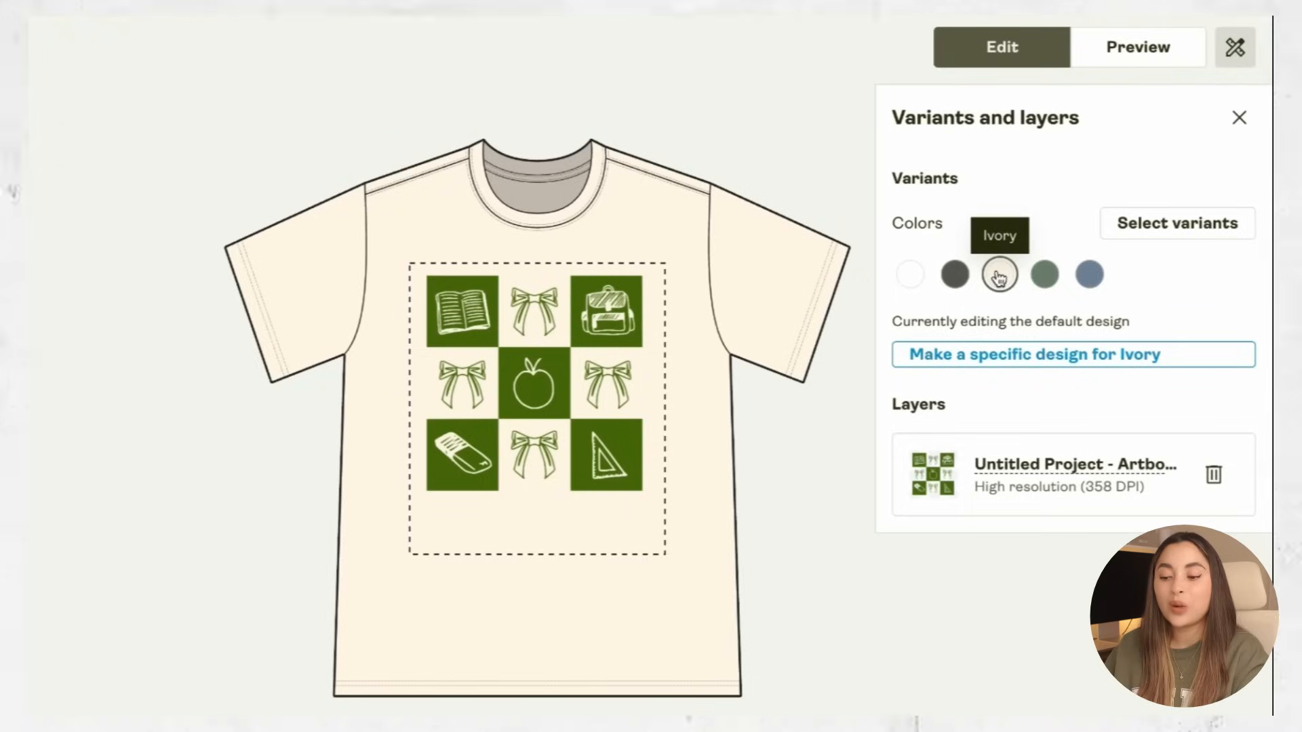
Make a specific design for the Pepper shirt, replacing the green checkerboard with the white version.
{"action": "left_click", "coordinate": [1047, 276]}
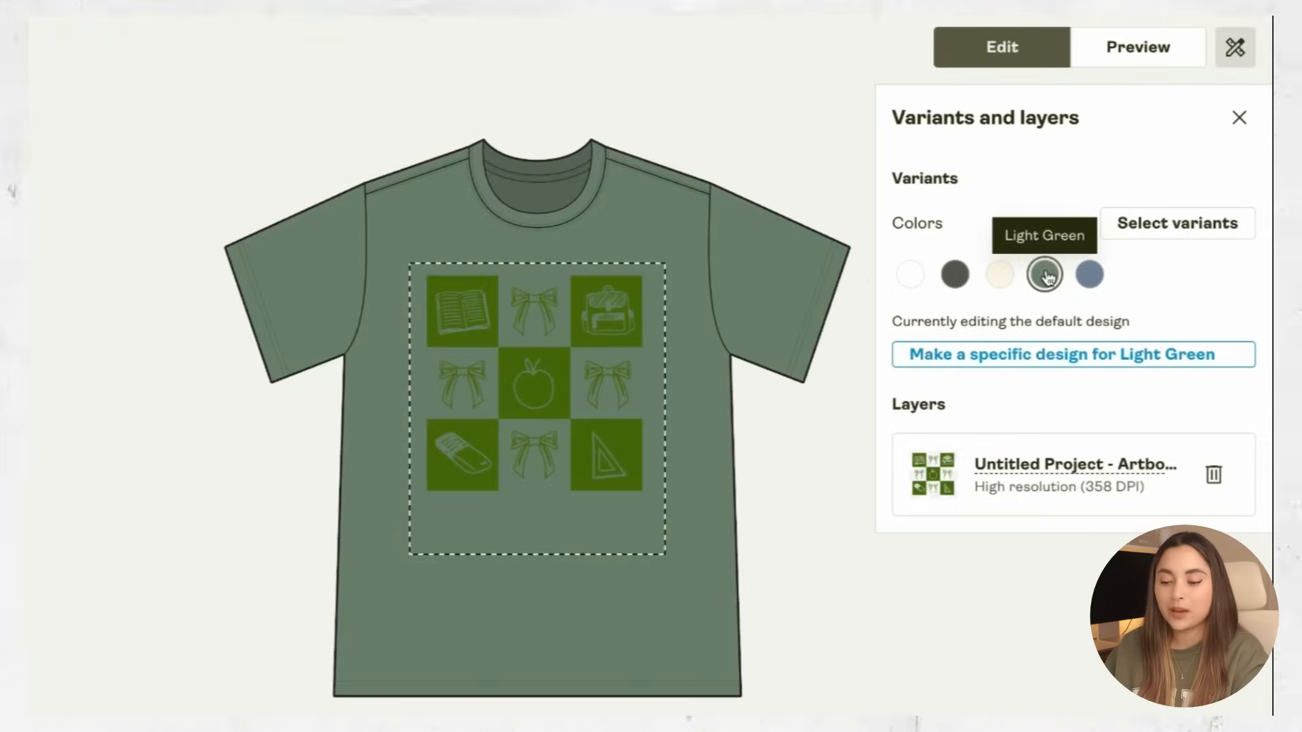
{"action": "left_click", "coordinate": [956, 278]}
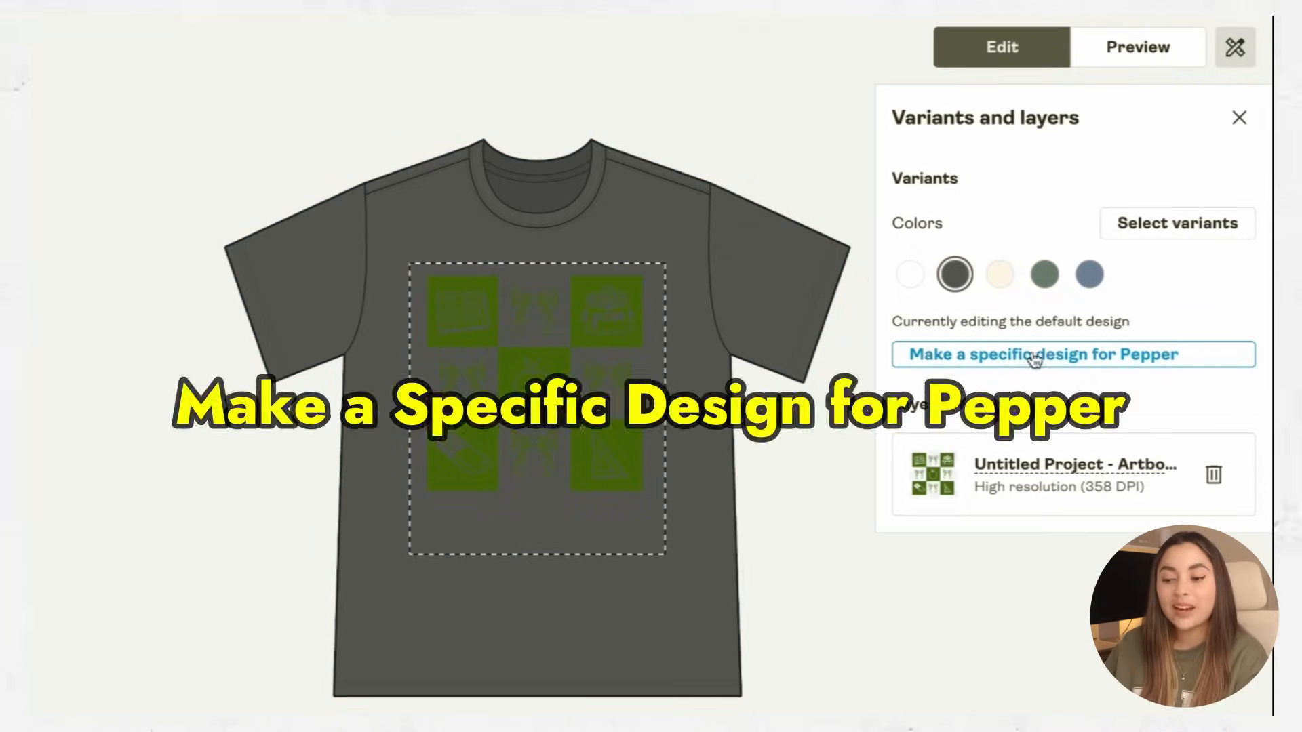
{"action": "left_click", "coordinate": [1027, 358]}
{"action": "left_click", "coordinate": [1213, 474]}
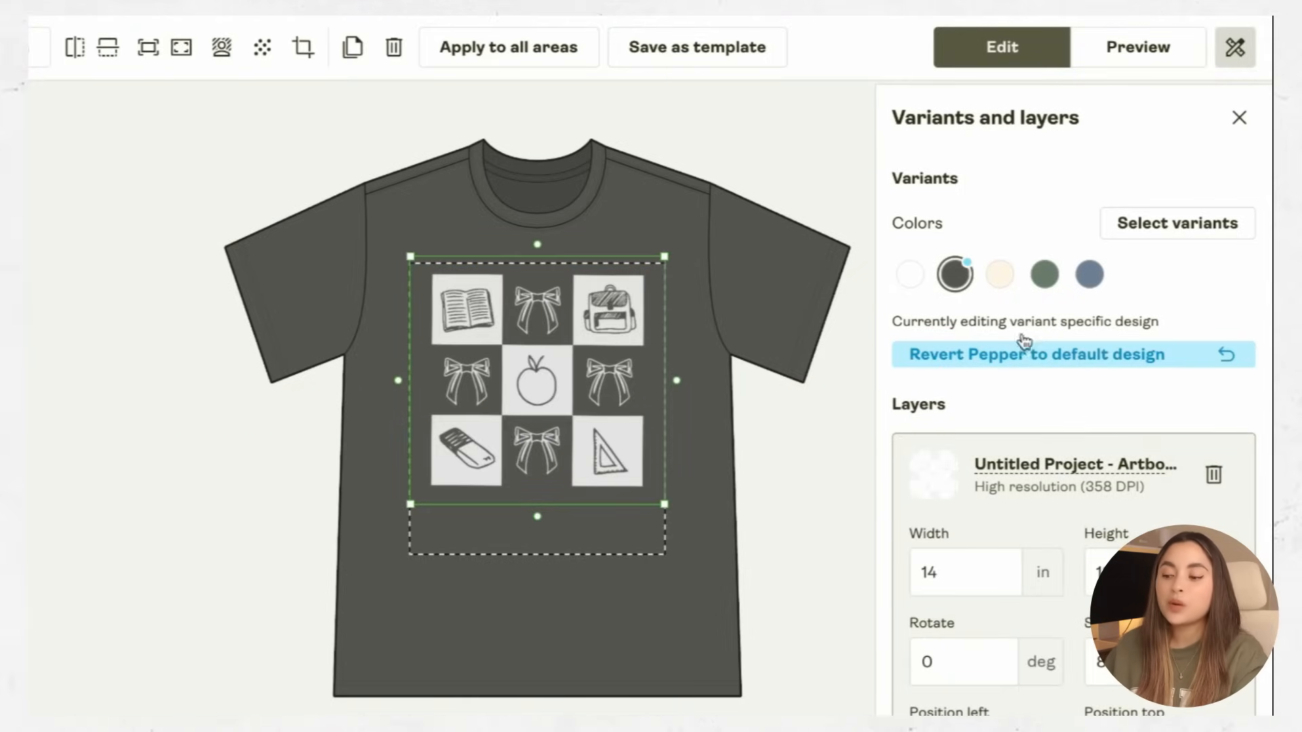
Make a specific design for the Blue Jean shirt, replacing the green checkerboard with the white version.
{"action": "left_click", "coordinate": [1044, 280]}
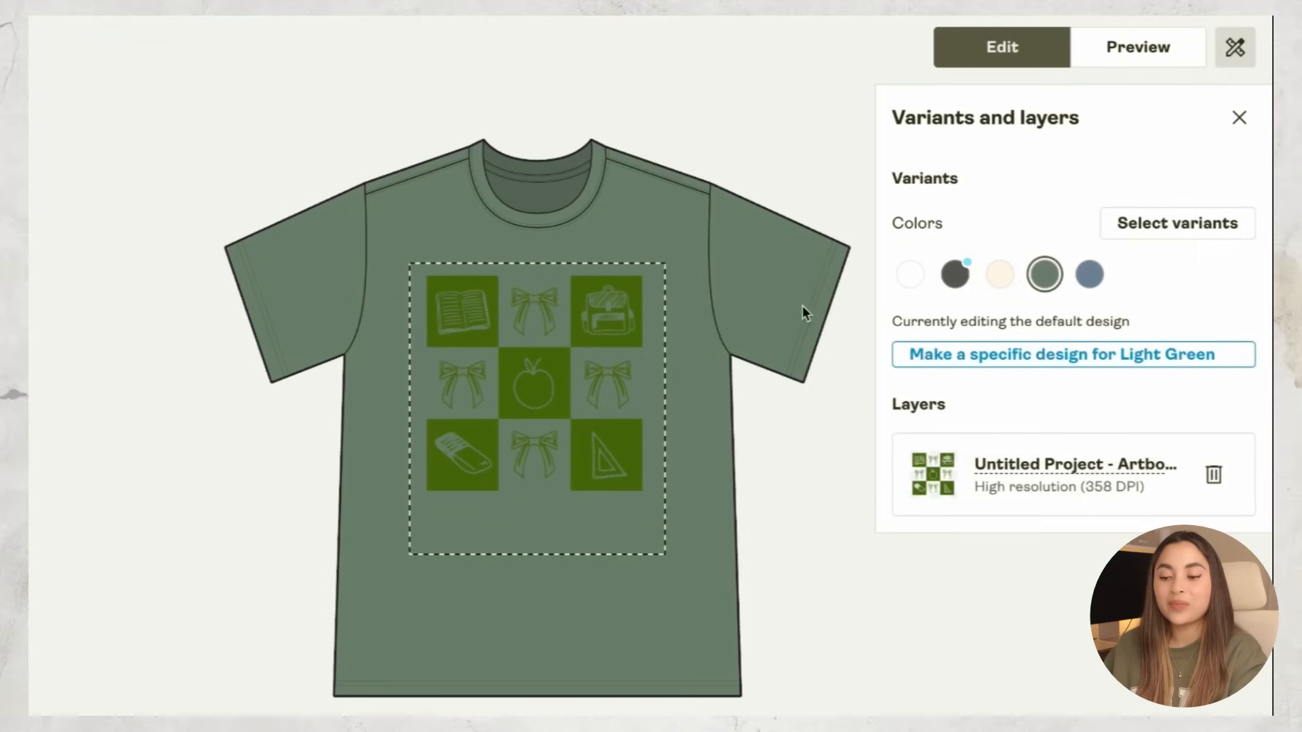
{"action": "left_click", "coordinate": [1088, 278]}
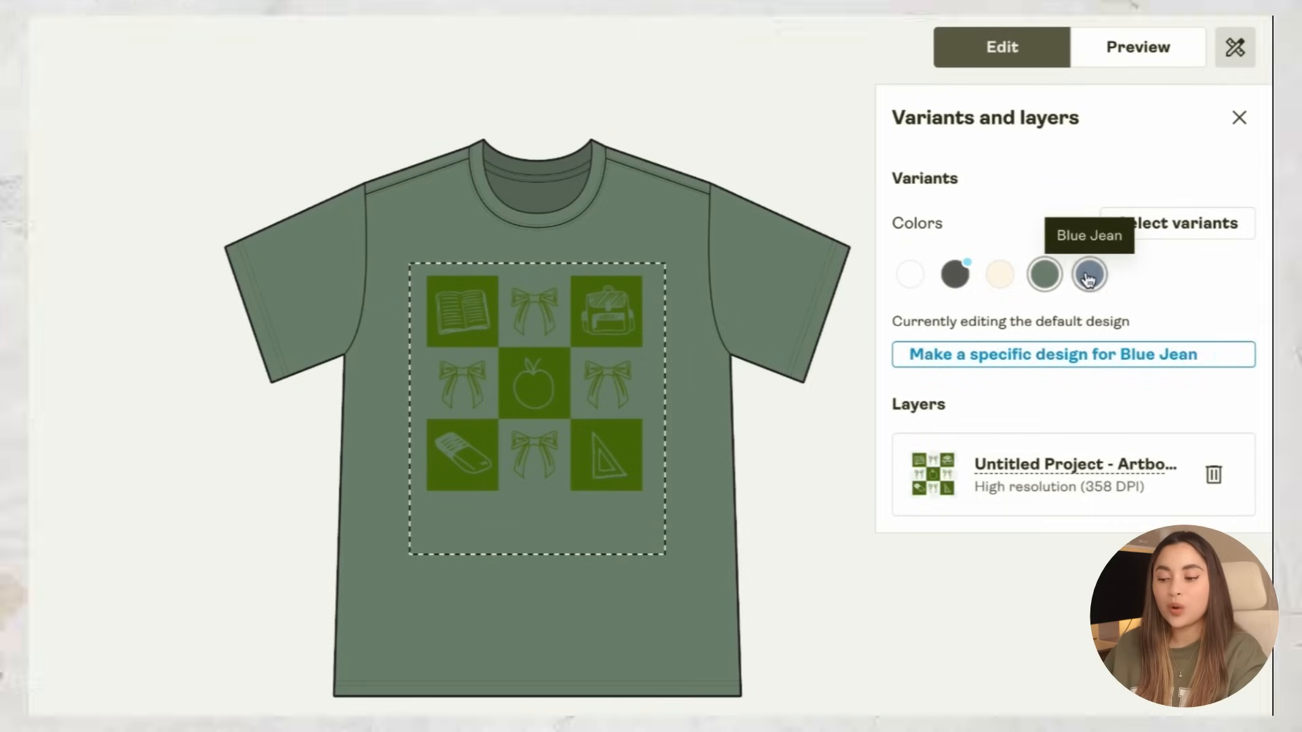
{"action": "left_click", "coordinate": [952, 354]}
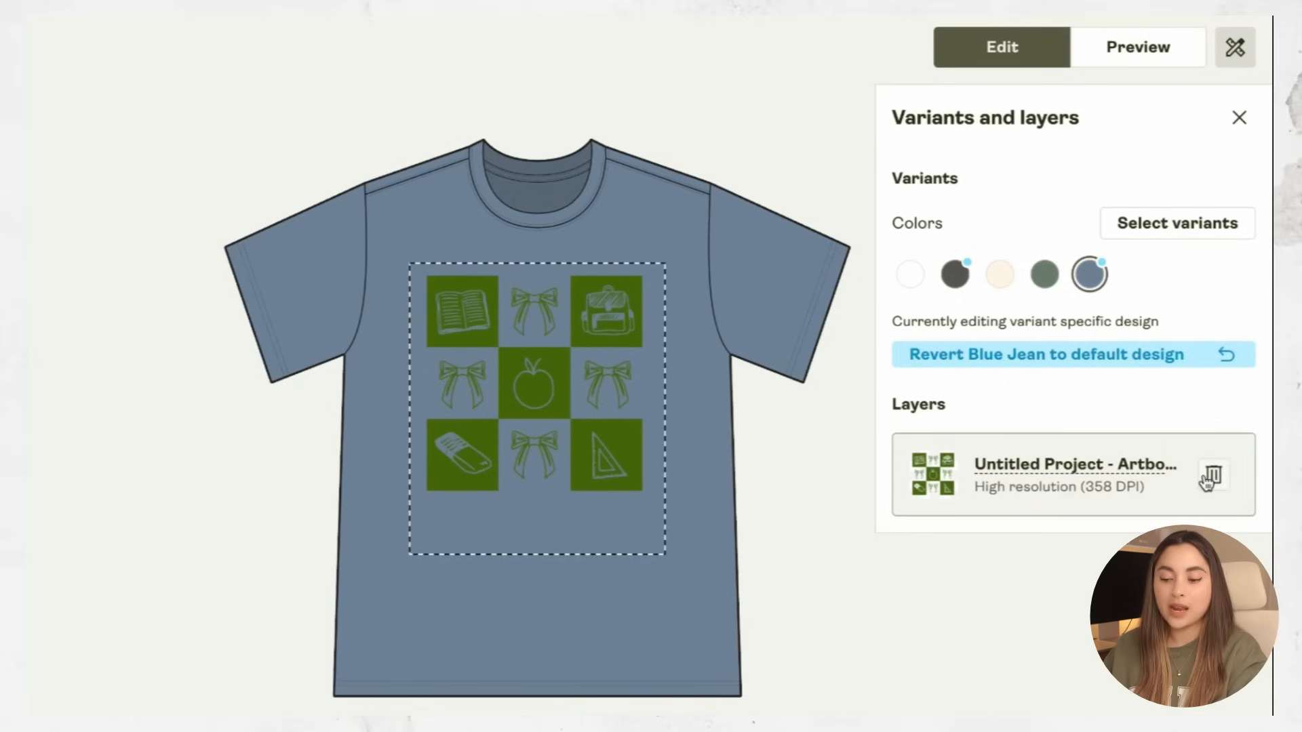
{"action": "left_click", "coordinate": [548, 349]}
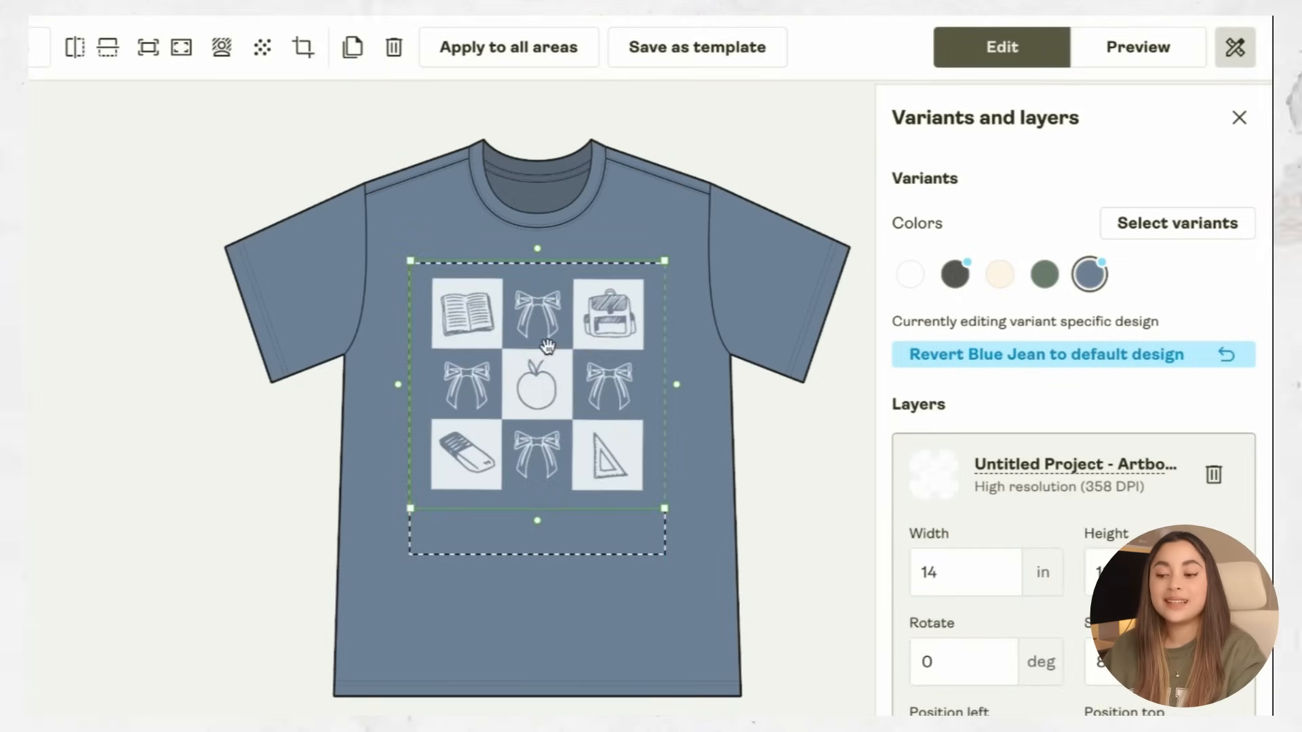
Preview the front mockup in several shirt colors and save the product.
{"action": "left_click", "coordinate": [1172, 44]}
{"action": "left_click", "coordinate": [989, 612]}
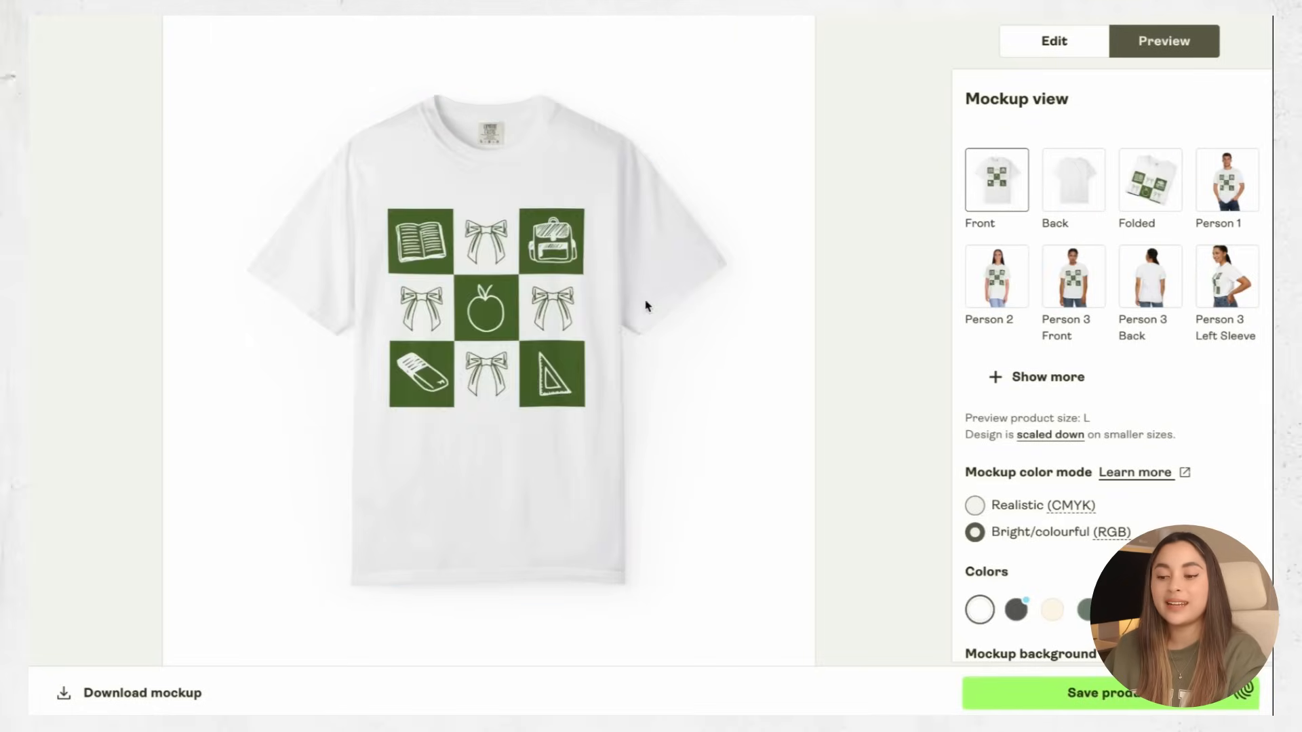
{"action": "left_click", "coordinate": [1016, 609]}
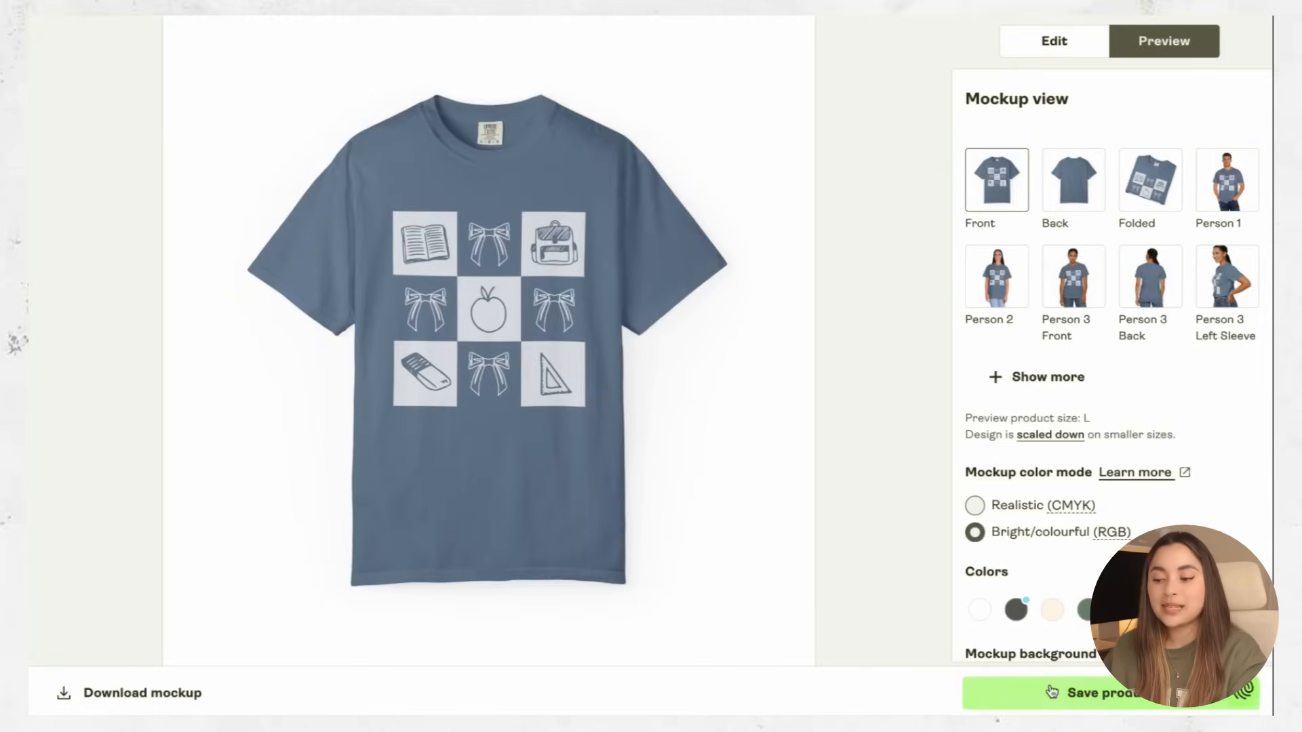
{"action": "left_click", "coordinate": [1051, 690]}
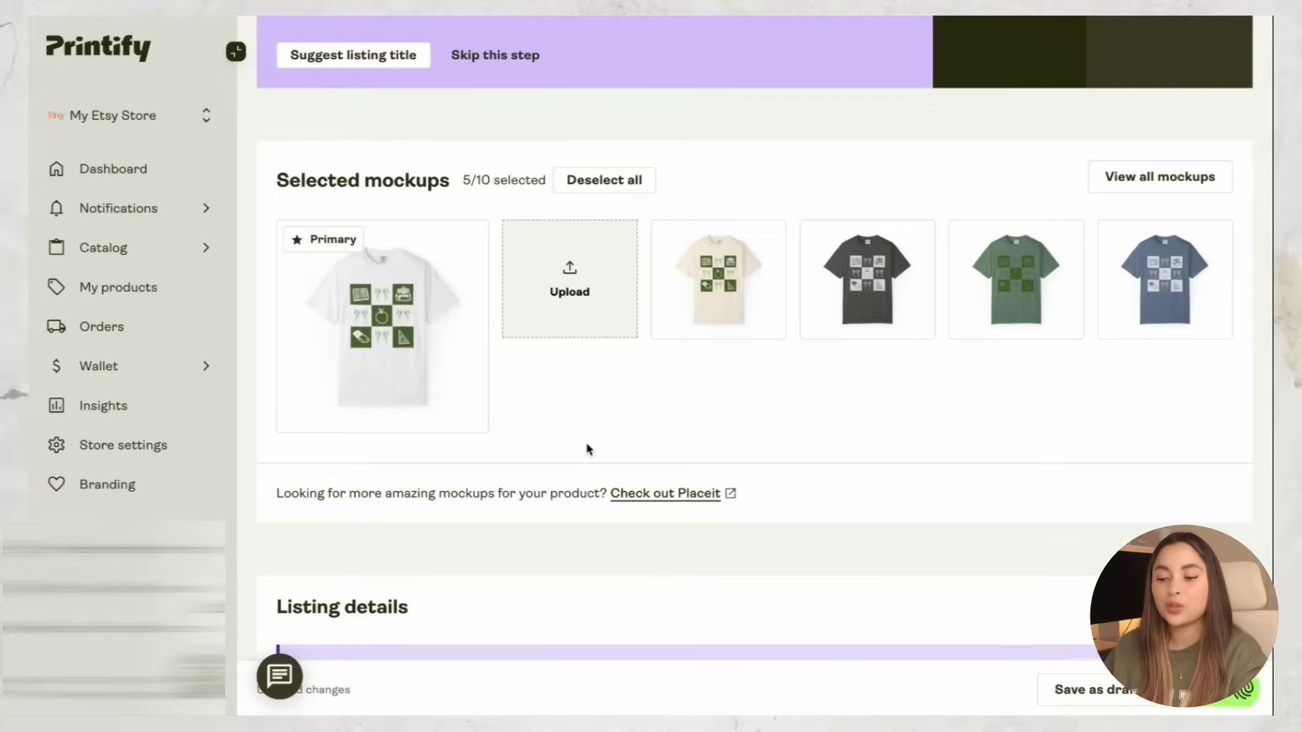
Generate the title, description and keywords with AI from "Teacher Elementary Back to school coquette" and apply them to the listing.
{"action": "scroll", "coordinate": [589, 449], "scroll_direction": "down", "scroll_amount": 5}
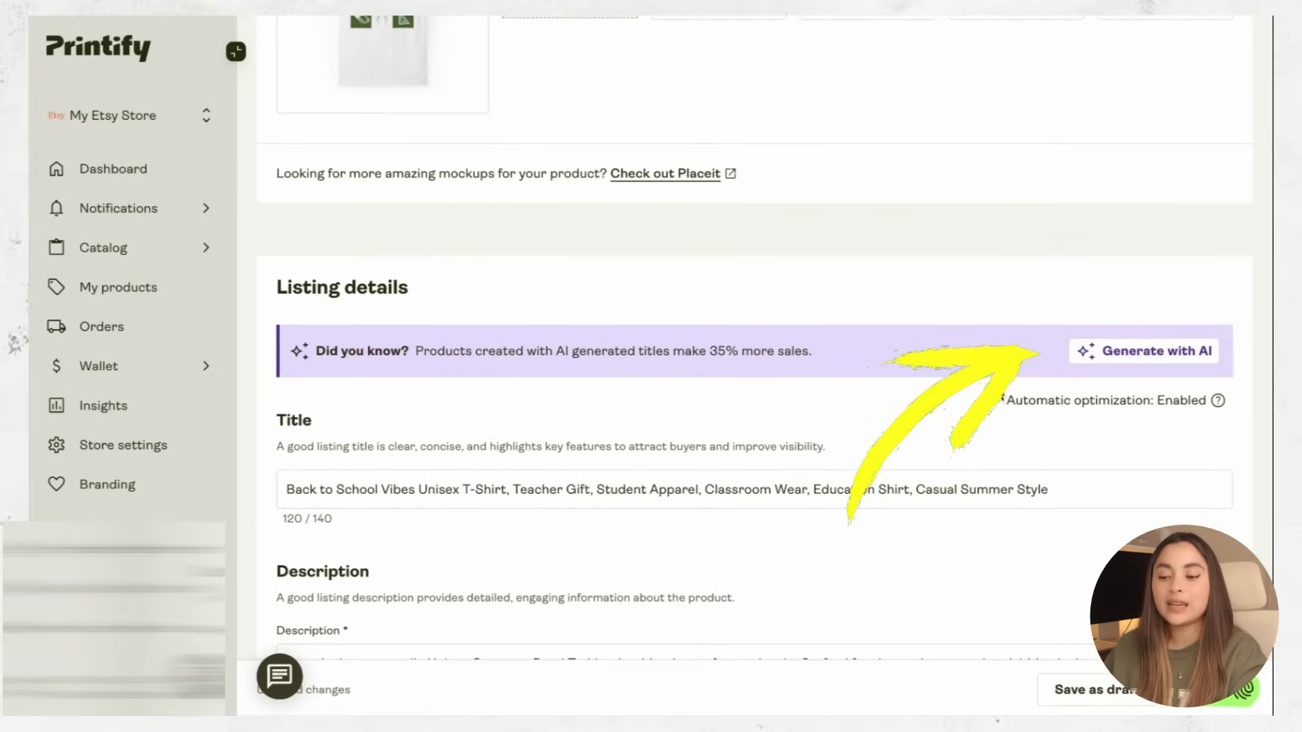
{"action": "left_click", "coordinate": [1114, 351]}
{"action": "type", "text": "Teacher Elementa"}
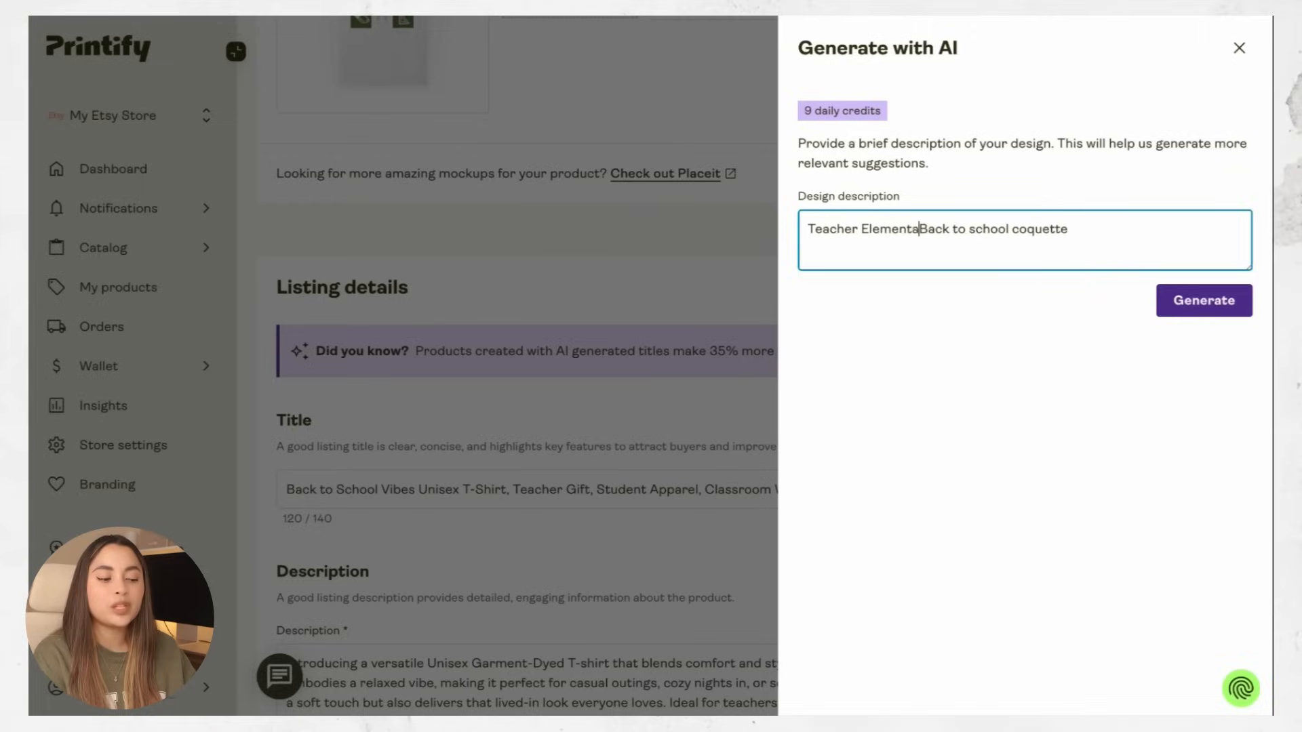
{"action": "type", "text": "ry Back to school coquette"}
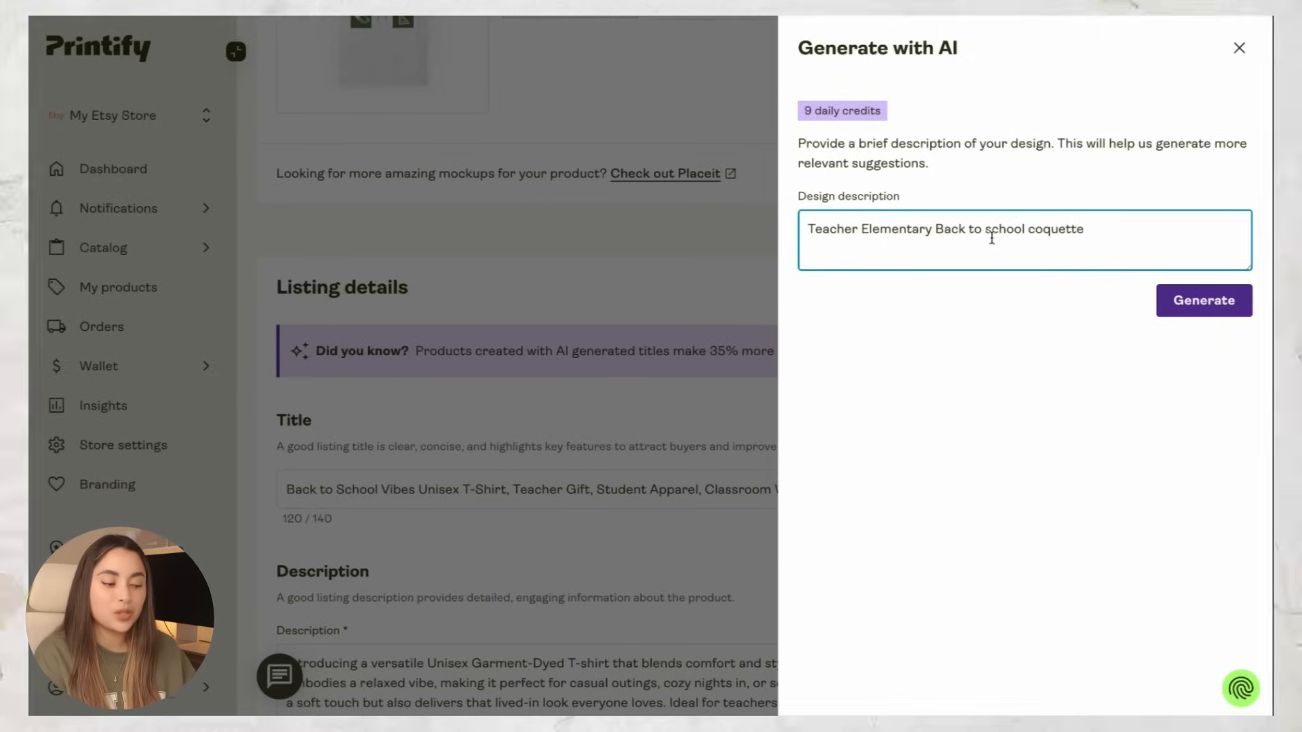
{"action": "left_click", "coordinate": [1166, 305]}
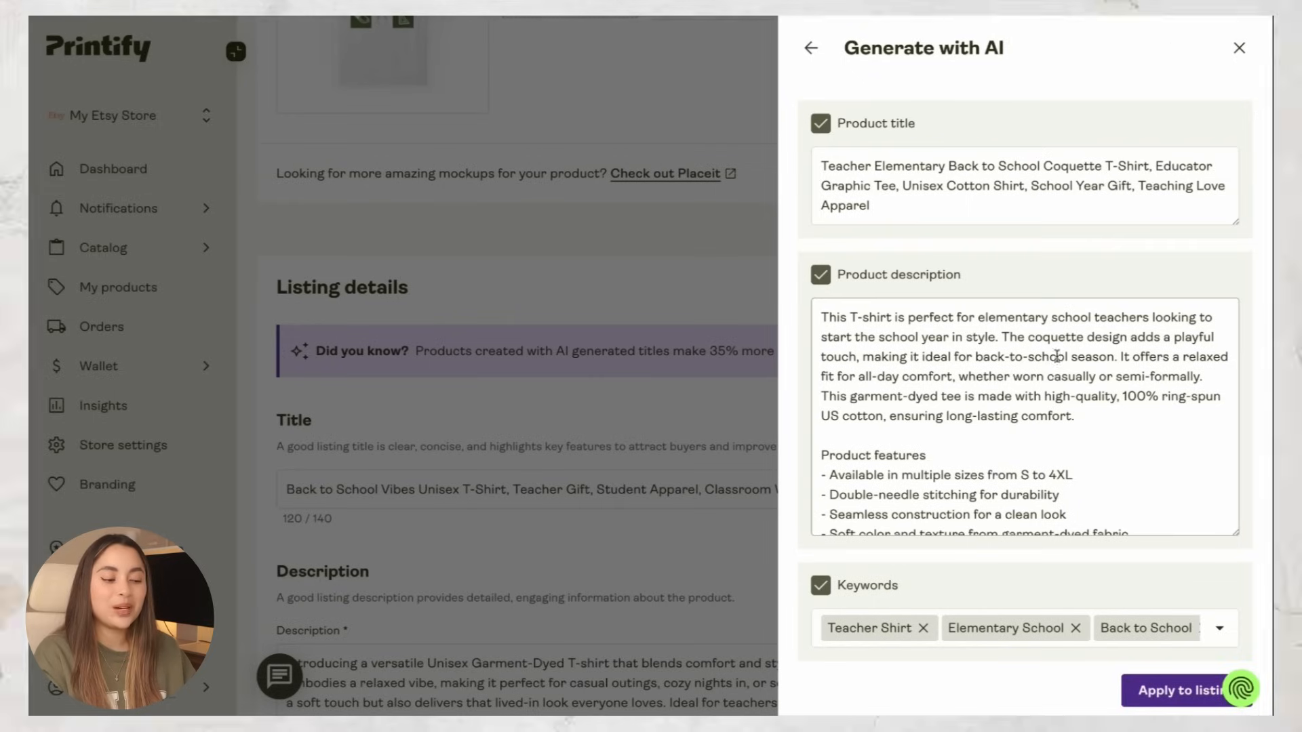
{"action": "scroll", "coordinate": [1018, 407], "scroll_direction": "down", "scroll_amount": 5}
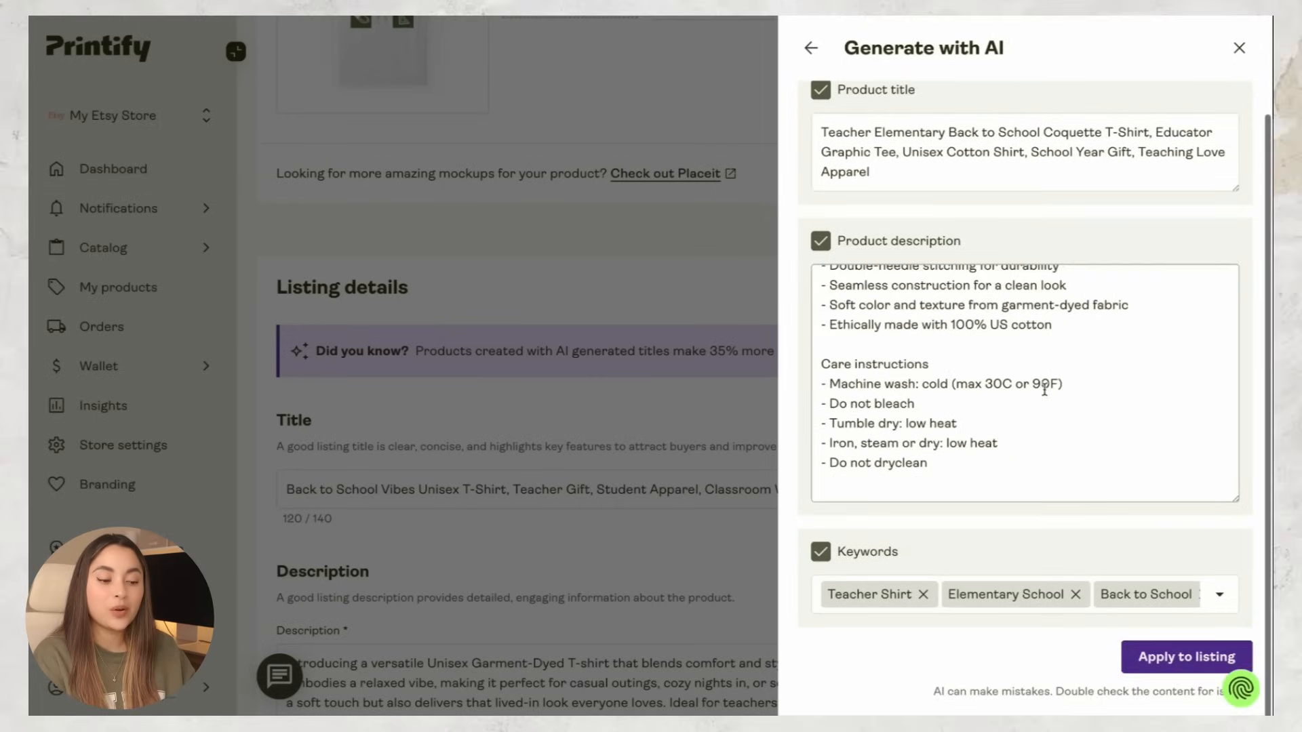
{"action": "left_click", "coordinate": [1156, 653]}
Turn off the free Standard shipping offer and expand the size S variants in the pricing table.
{"action": "scroll", "coordinate": [648, 388], "scroll_direction": "down", "scroll_amount": 15}
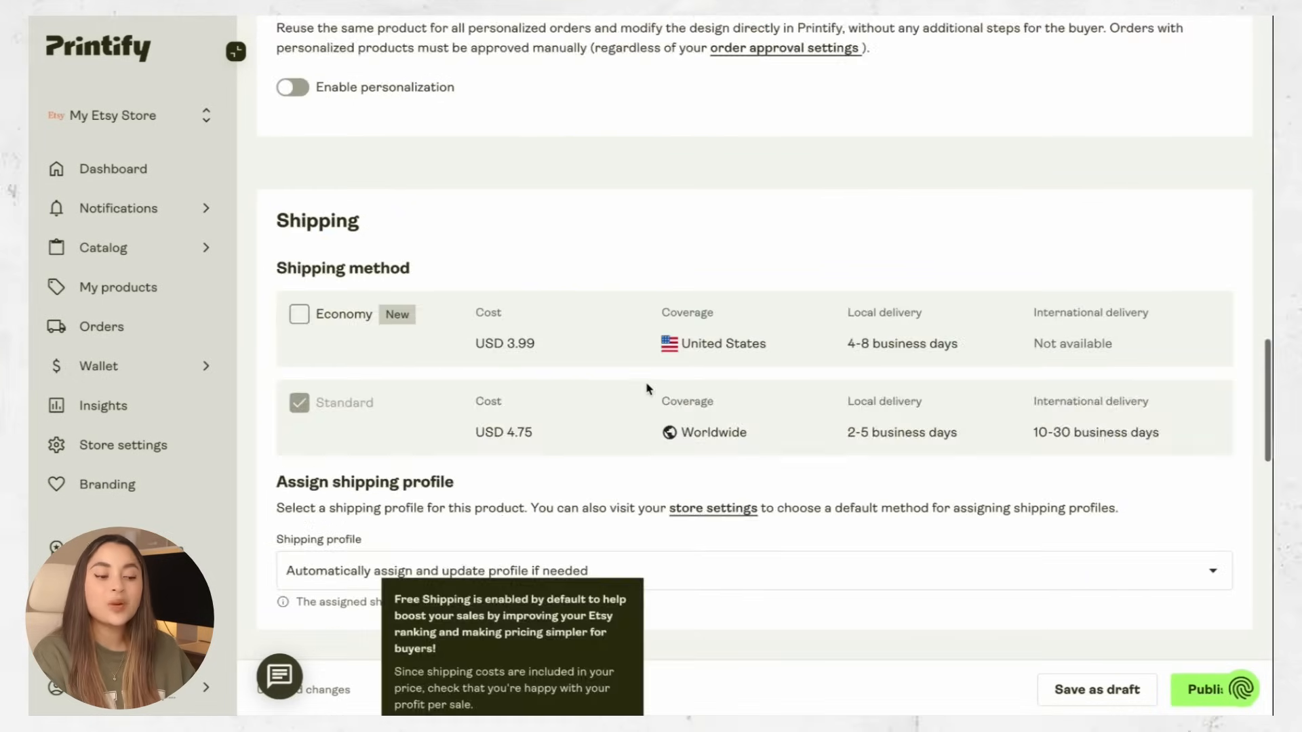
{"action": "scroll", "coordinate": [647, 390], "scroll_direction": "down", "scroll_amount": 1}
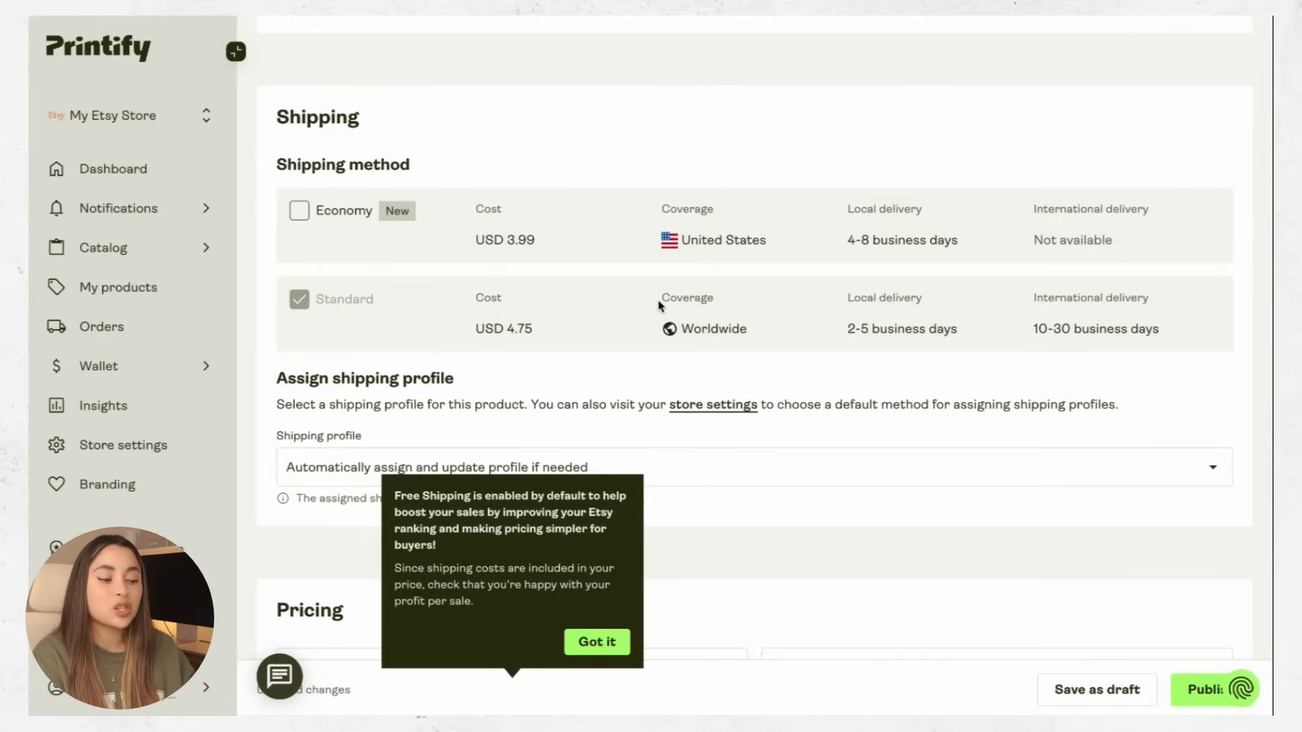
{"action": "scroll", "coordinate": [660, 305], "scroll_direction": "down", "scroll_amount": 6}
{"action": "left_click", "coordinate": [597, 414]}
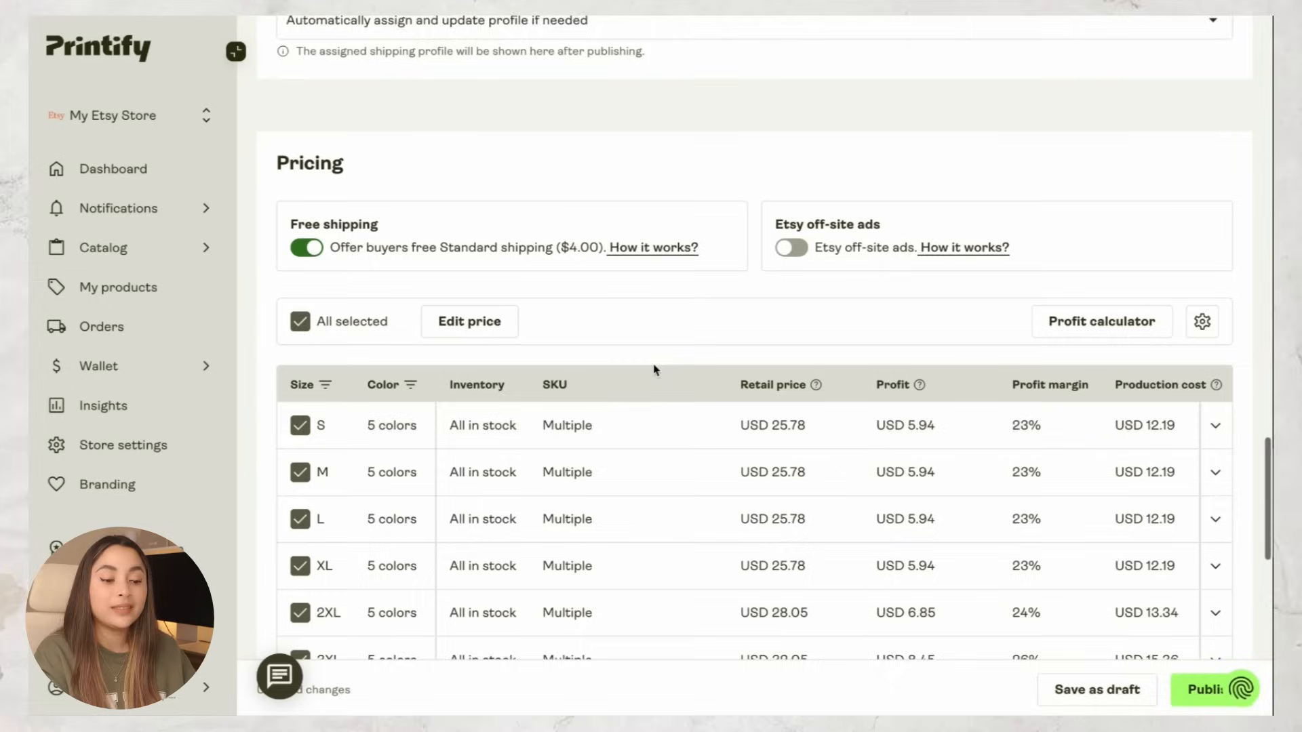
{"action": "scroll", "coordinate": [655, 369], "scroll_direction": "down", "scroll_amount": 1}
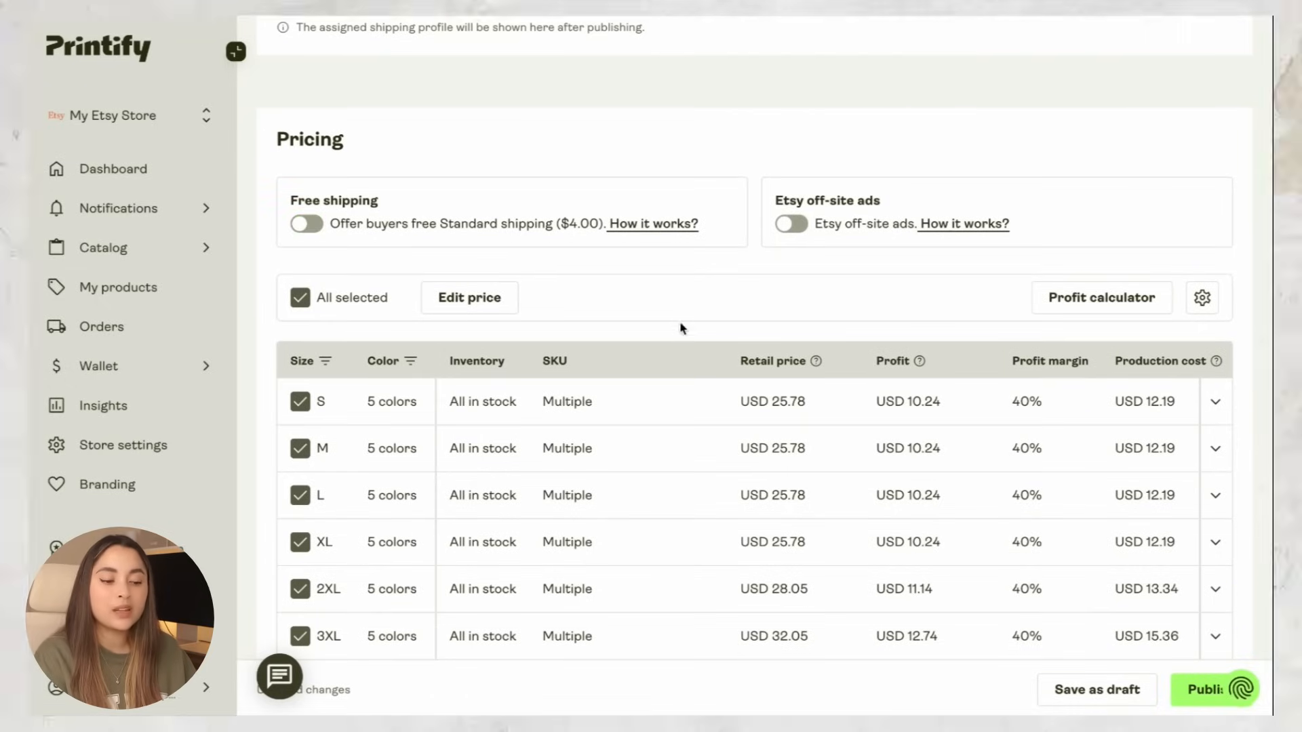
{"action": "scroll", "coordinate": [649, 339], "scroll_direction": "down", "scroll_amount": 5}
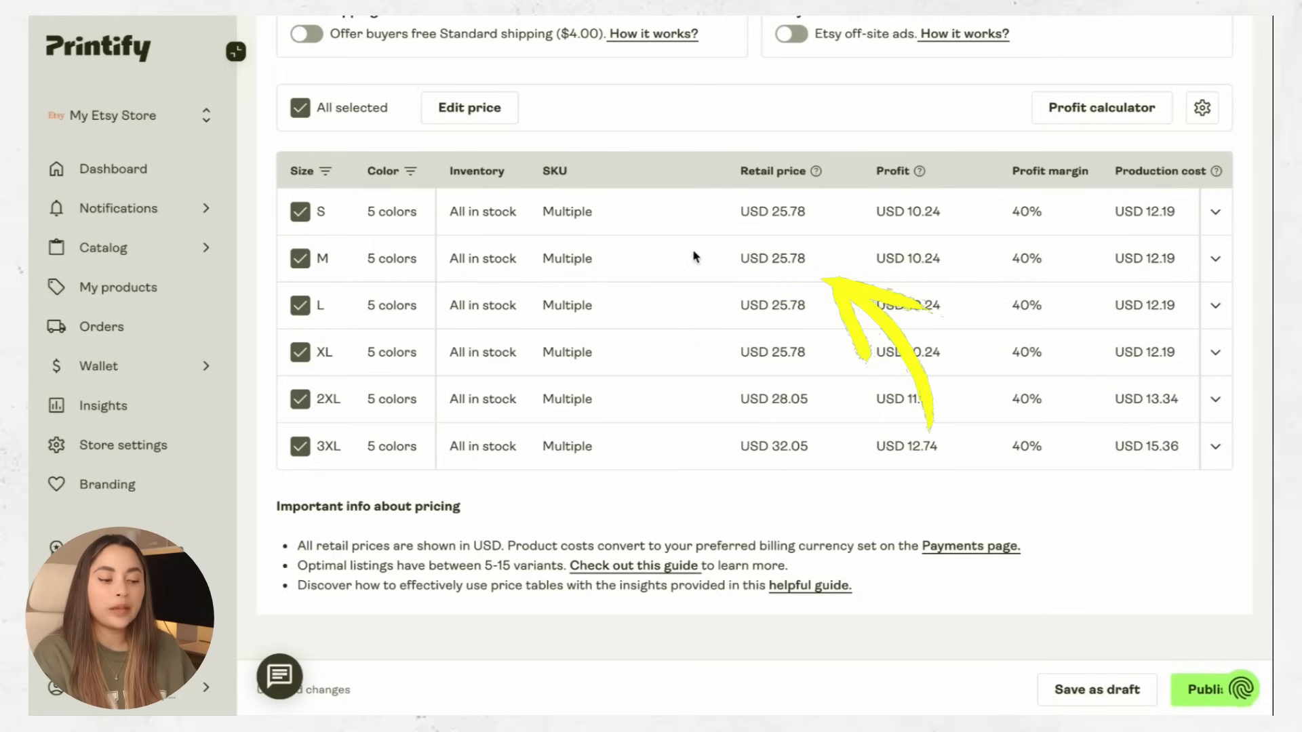
{"action": "left_click", "coordinate": [1214, 215]}
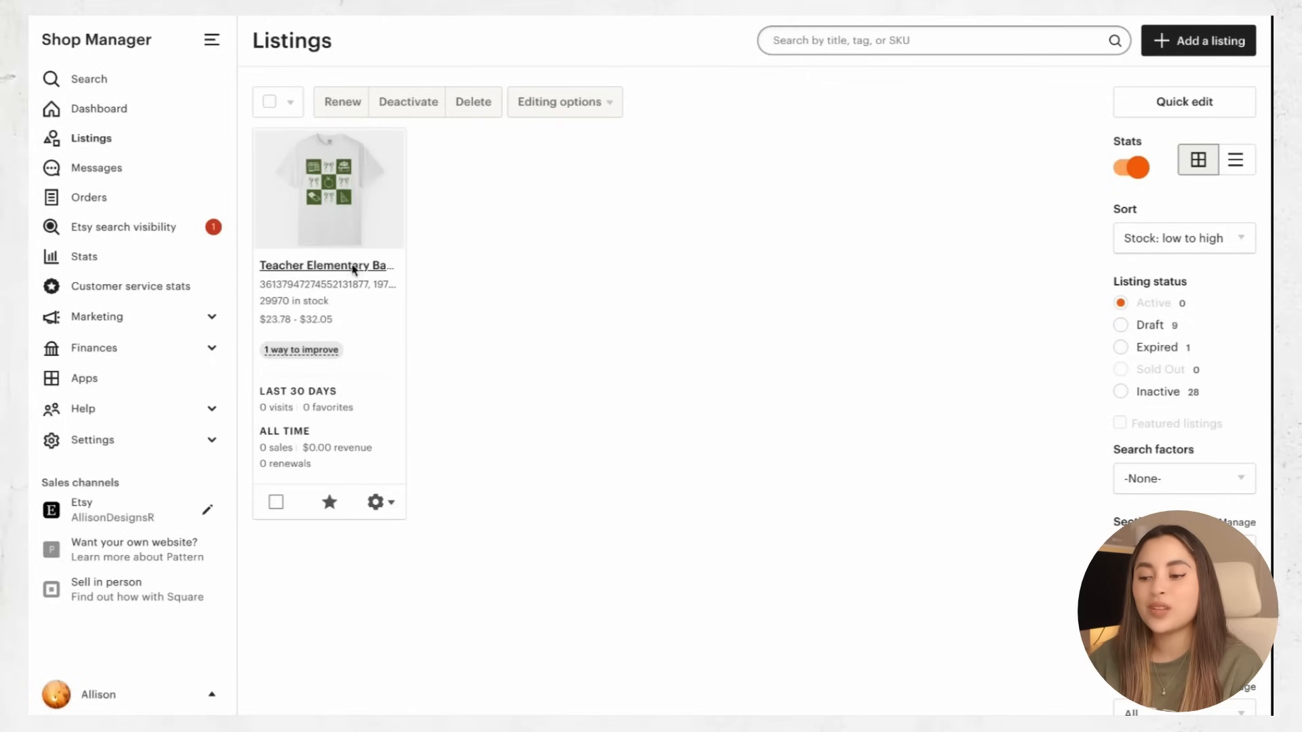
Switch to Etsy Shop Manager, open the teacher T-shirt listing and replace "Unisex Cotton Shirt" in its title with "Teacher Appreciation Gift".
{"action": "left_click", "coordinate": [352, 266]}
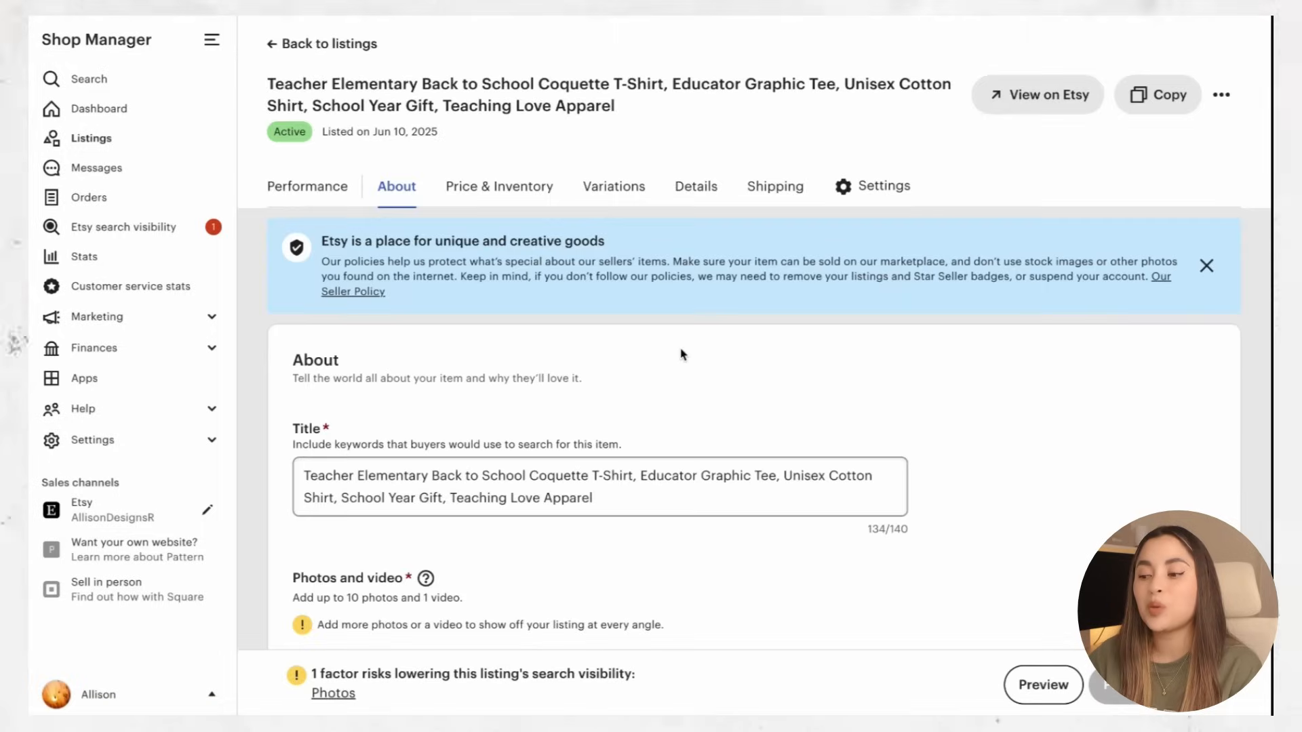
{"action": "scroll", "coordinate": [681, 354], "scroll_direction": "down", "scroll_amount": 2}
{"action": "scroll", "coordinate": [680, 348], "scroll_direction": "down", "scroll_amount": 1}
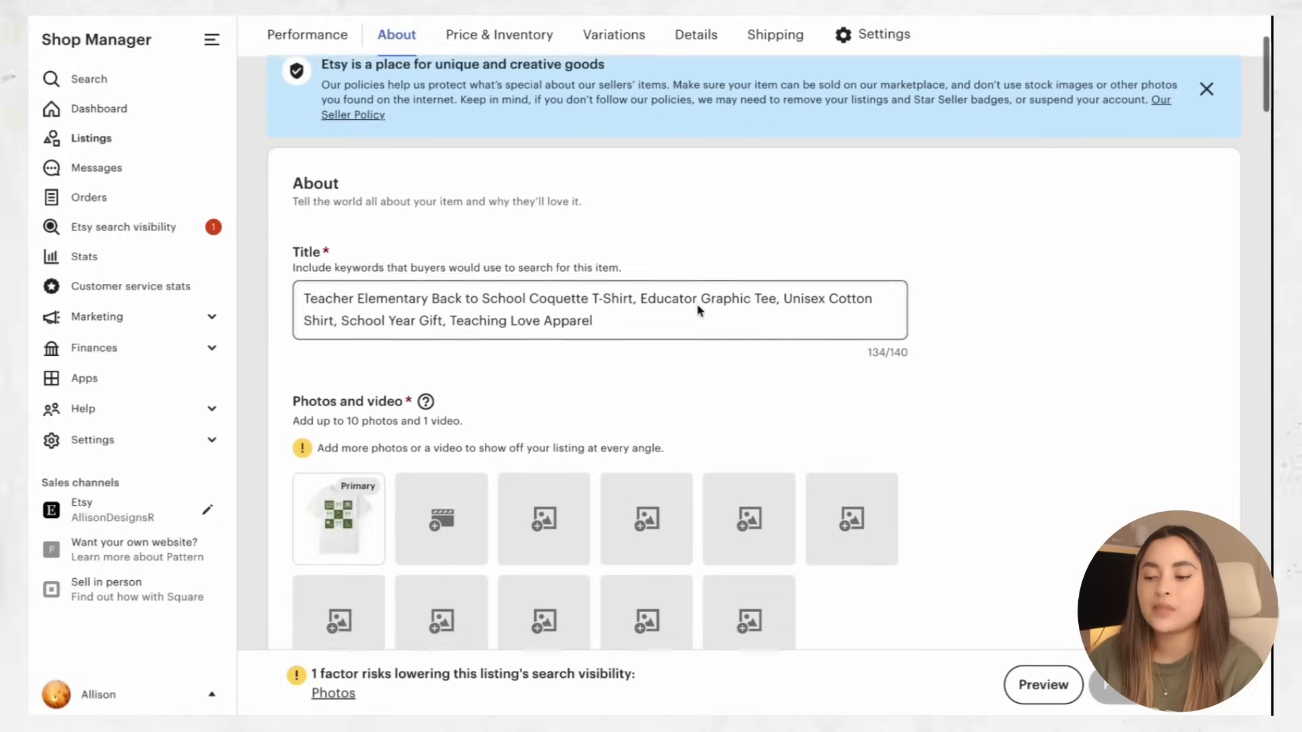
{"action": "left_click", "coordinate": [786, 294]}
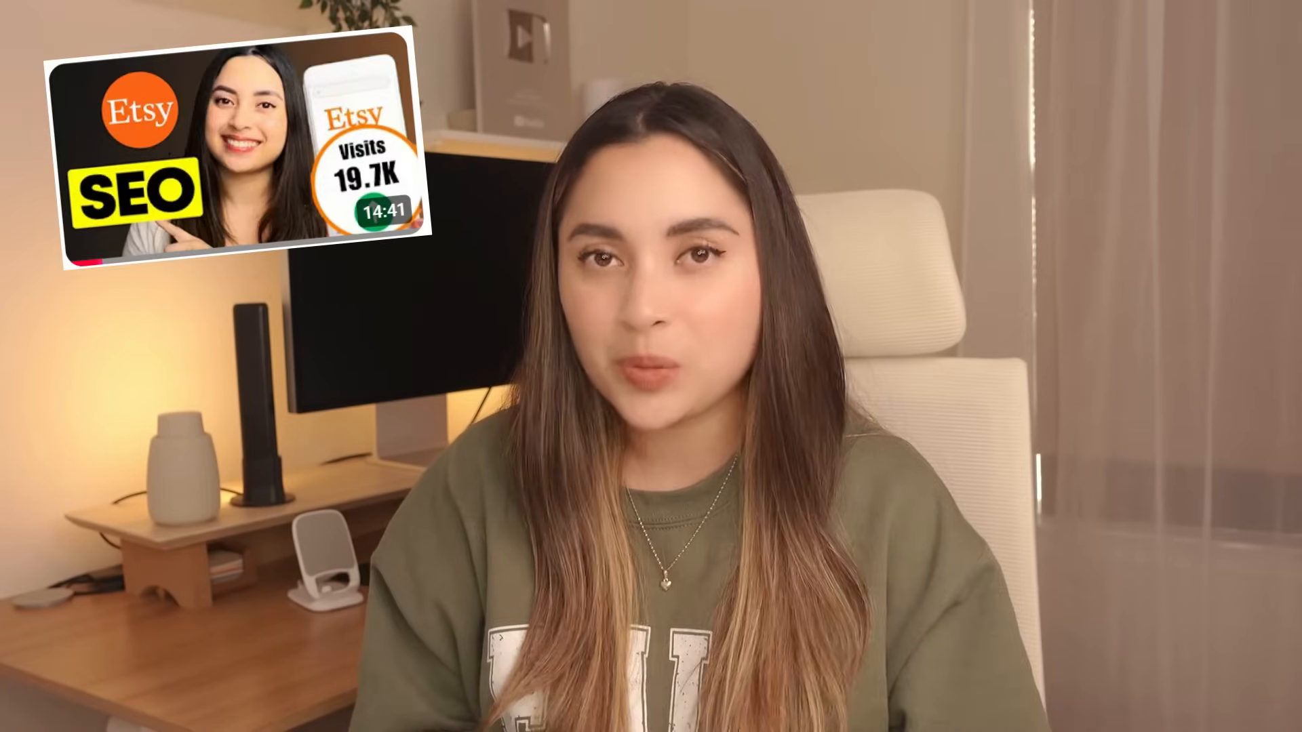
{"action": "left_click_drag", "start_coordinate": [909, 403], "coordinate": [1089, 414]}
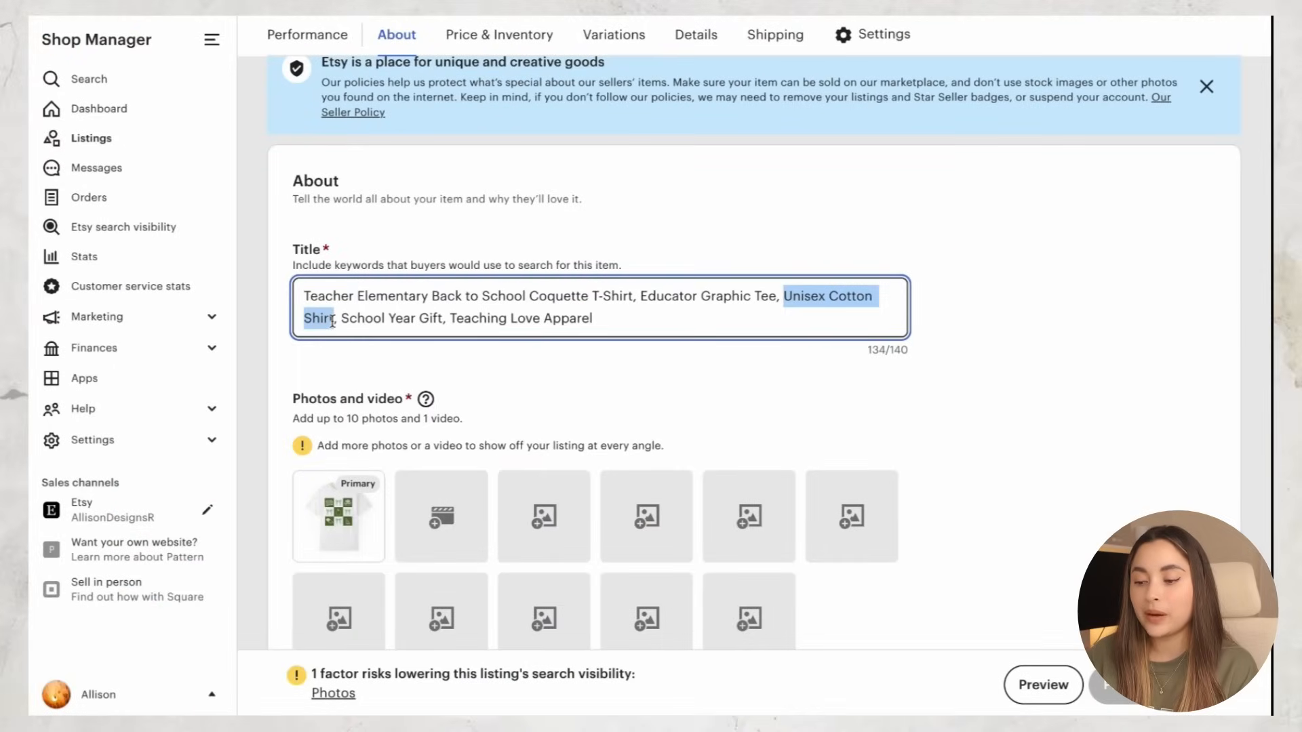
{"action": "type", "text": "Teacher Appreciation Gift"}
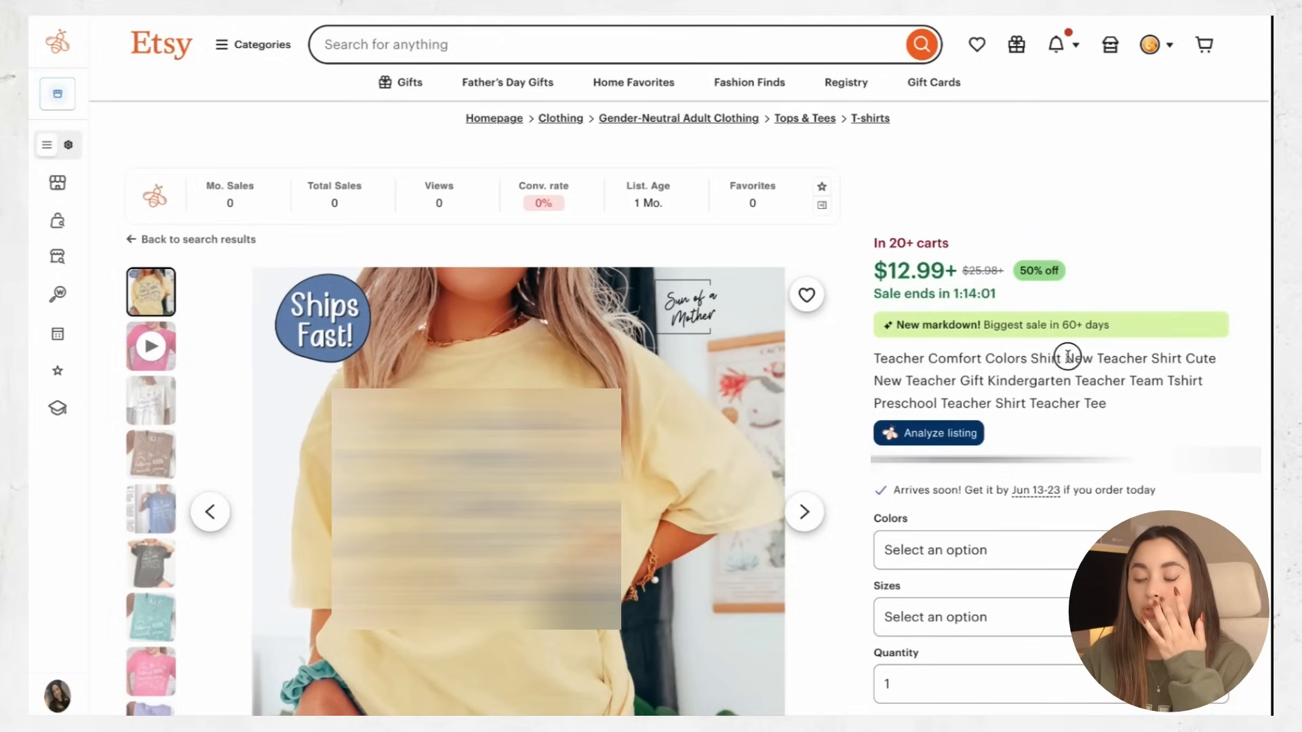
Take the keyword "New Teacher Shirt" from a comparable Etsy listing and use it to replace "Teaching Love Apparel" in the title.
{"action": "left_click_drag", "start_coordinate": [1167, 356], "coordinate": [1181, 358]}
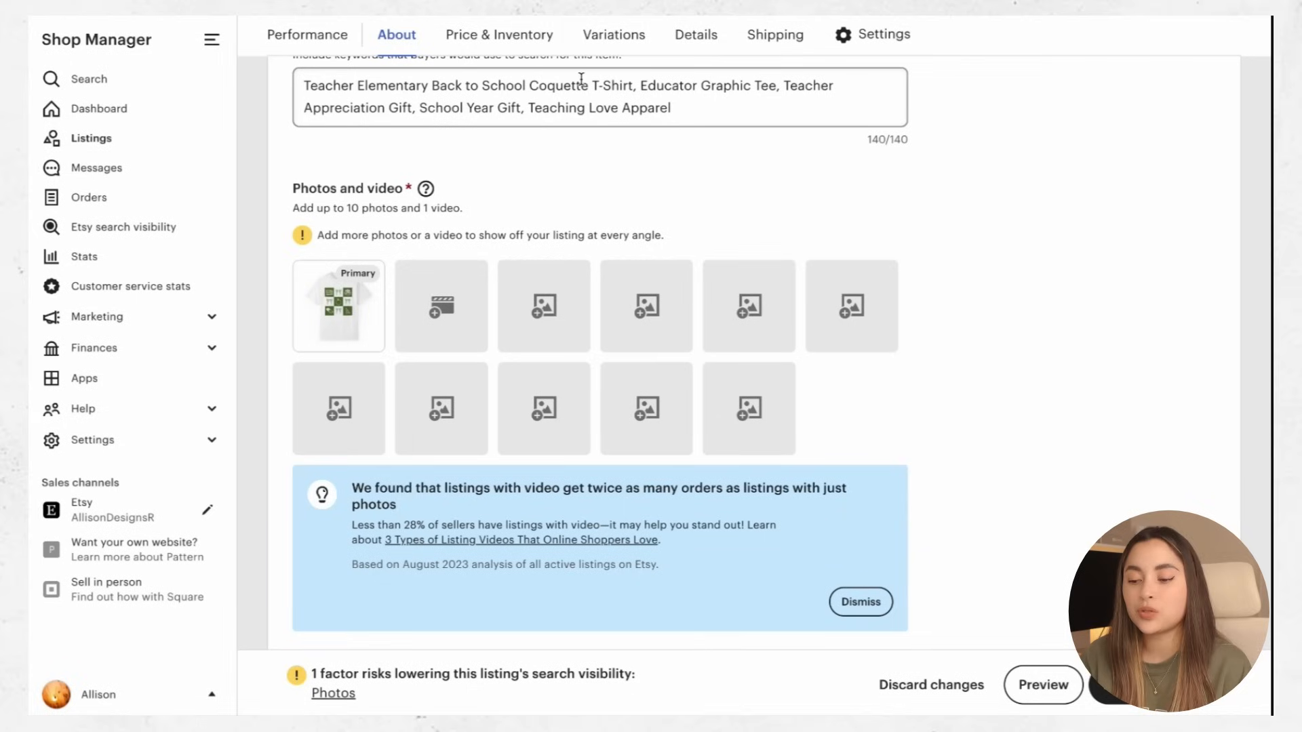
{"action": "left_click_drag", "start_coordinate": [671, 108], "coordinate": [537, 105]}
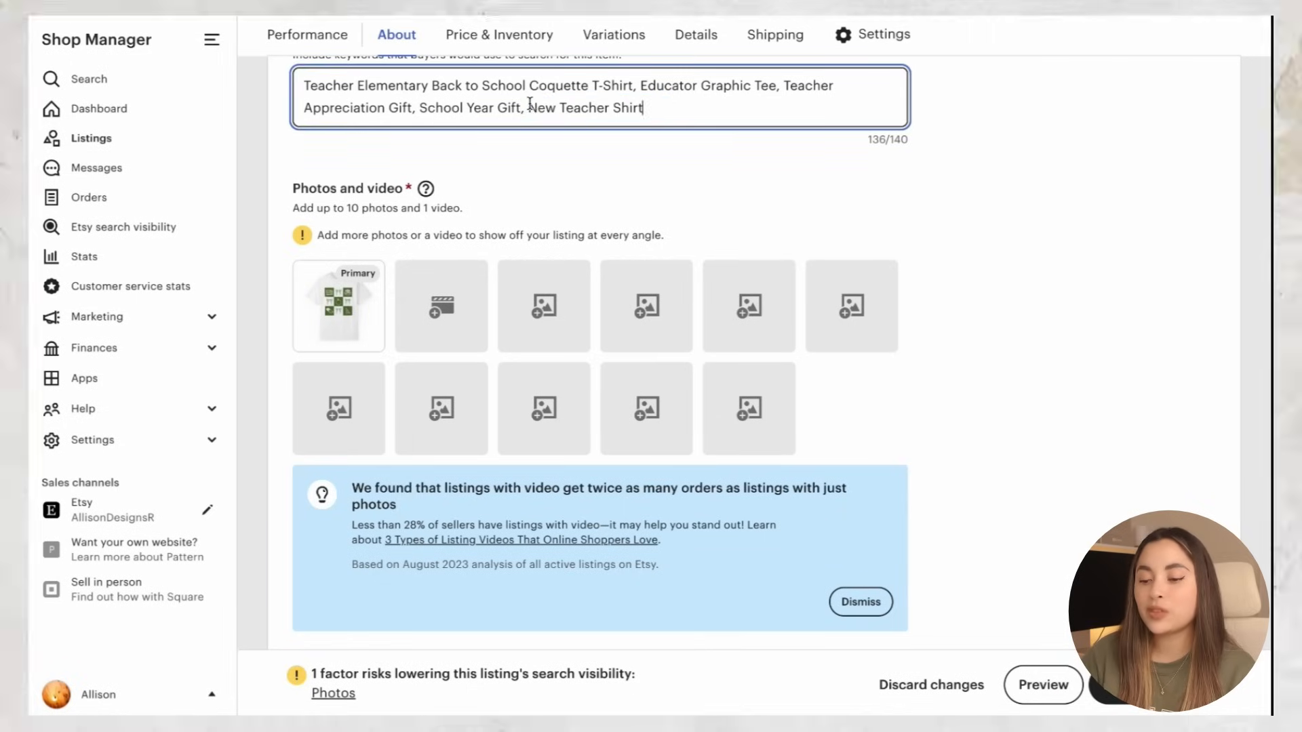
{"action": "left_click", "coordinate": [746, 240]}
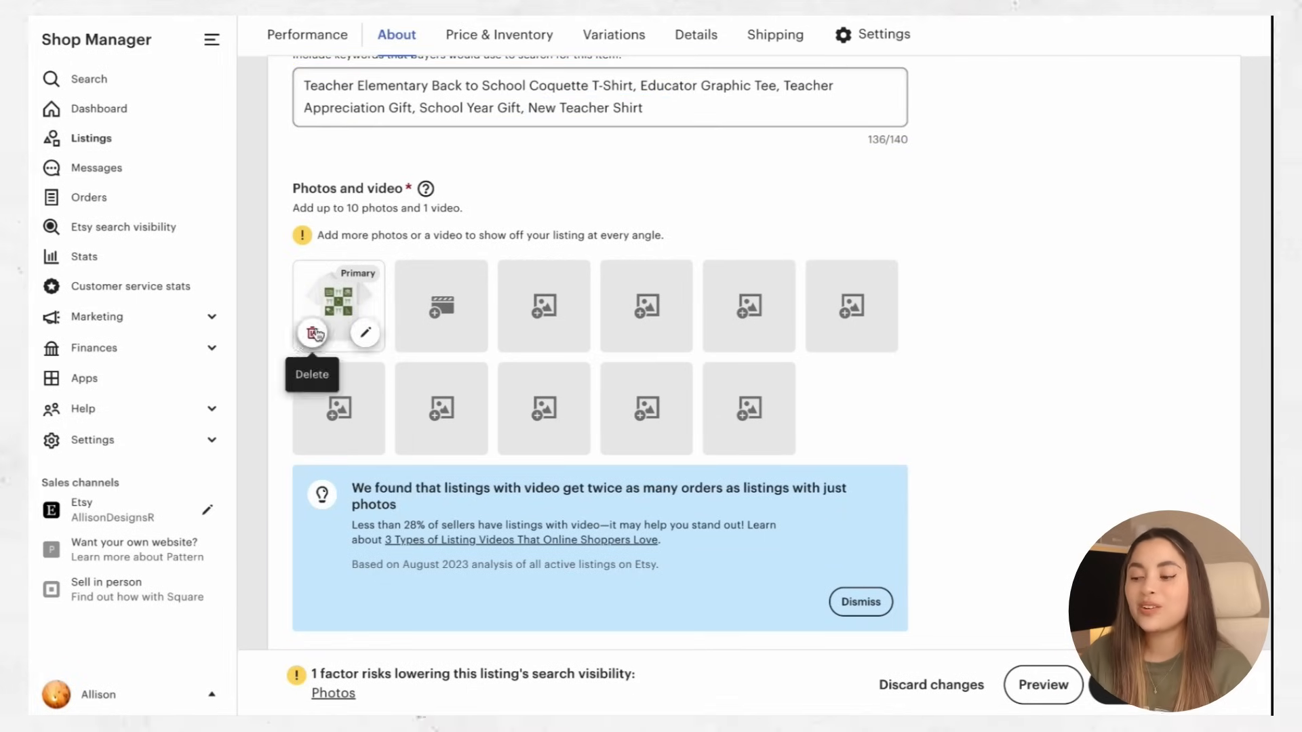
Replace the primary photo with two shirt mockups, a color chart and an oversized size chart, and view both charts enlarged.
{"action": "left_click", "coordinate": [316, 334]}
{"action": "scroll", "coordinate": [473, 299], "scroll_direction": "down", "scroll_amount": 1}
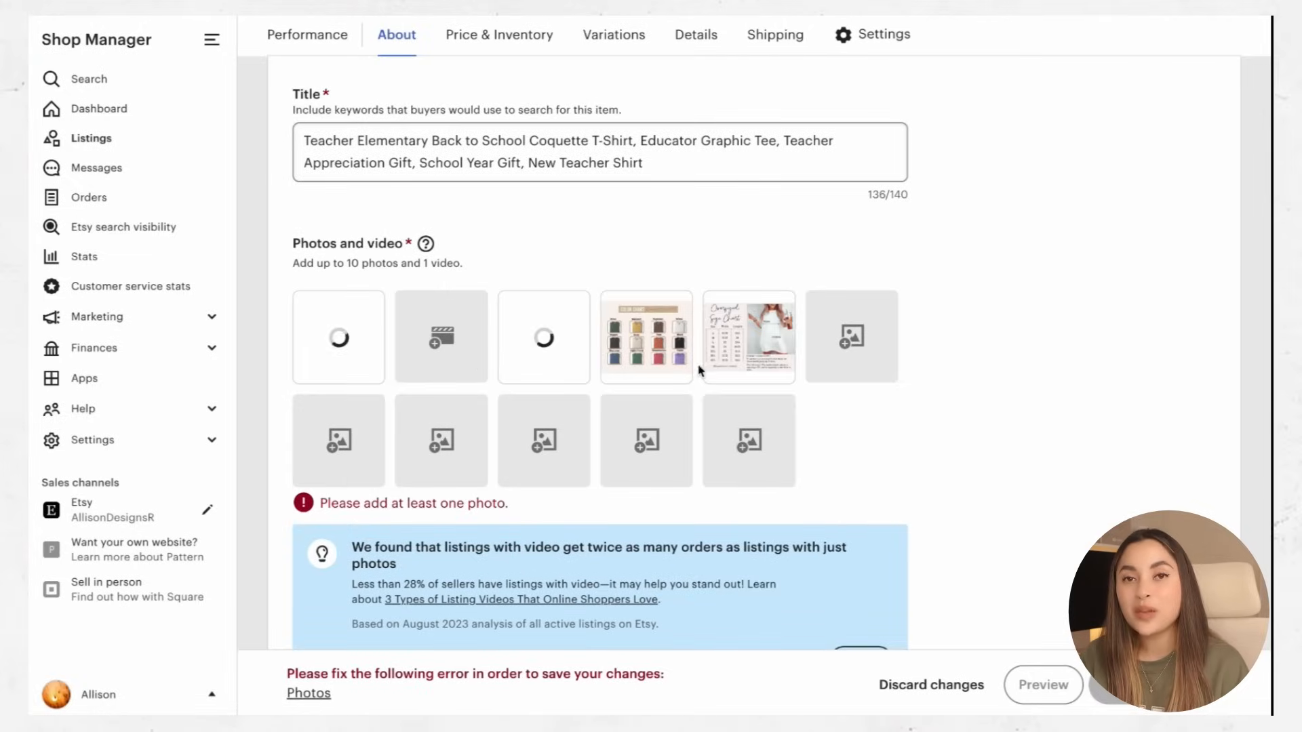
{"action": "left_click", "coordinate": [645, 301]}
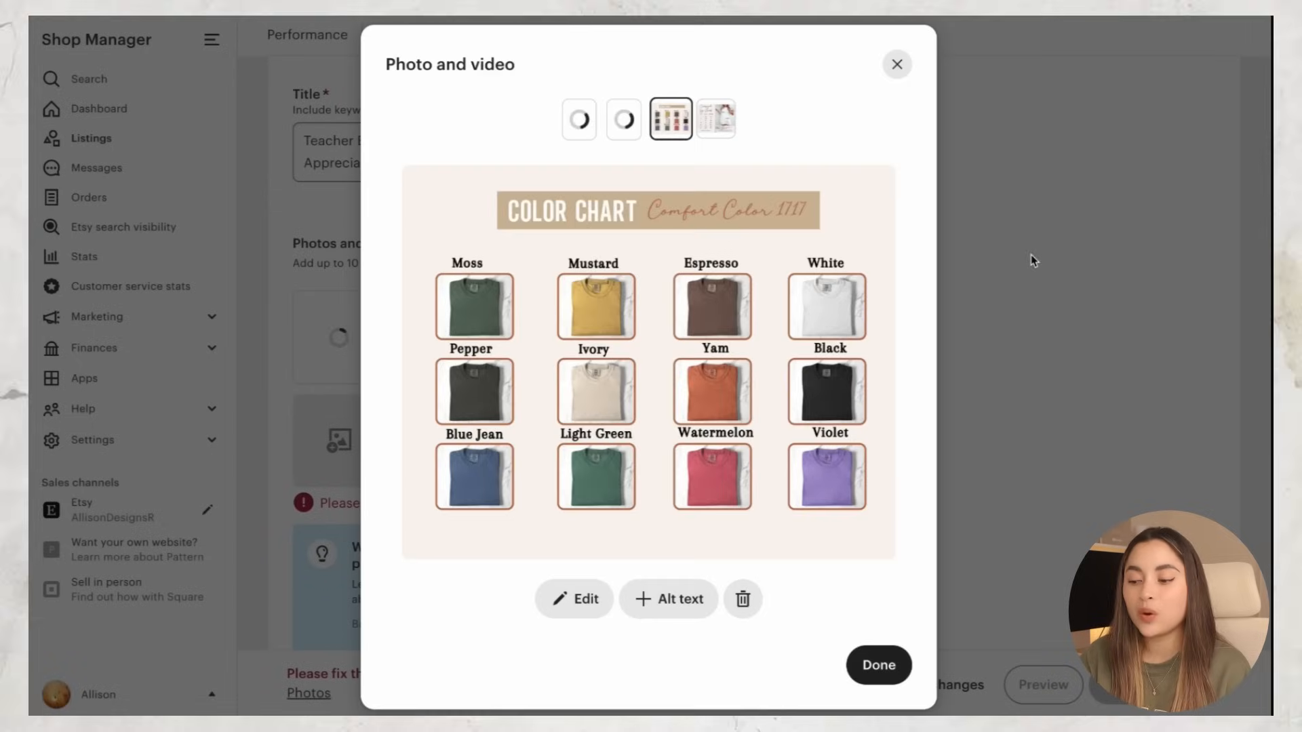
{"action": "left_click", "coordinate": [896, 79]}
{"action": "left_click", "coordinate": [751, 336]}
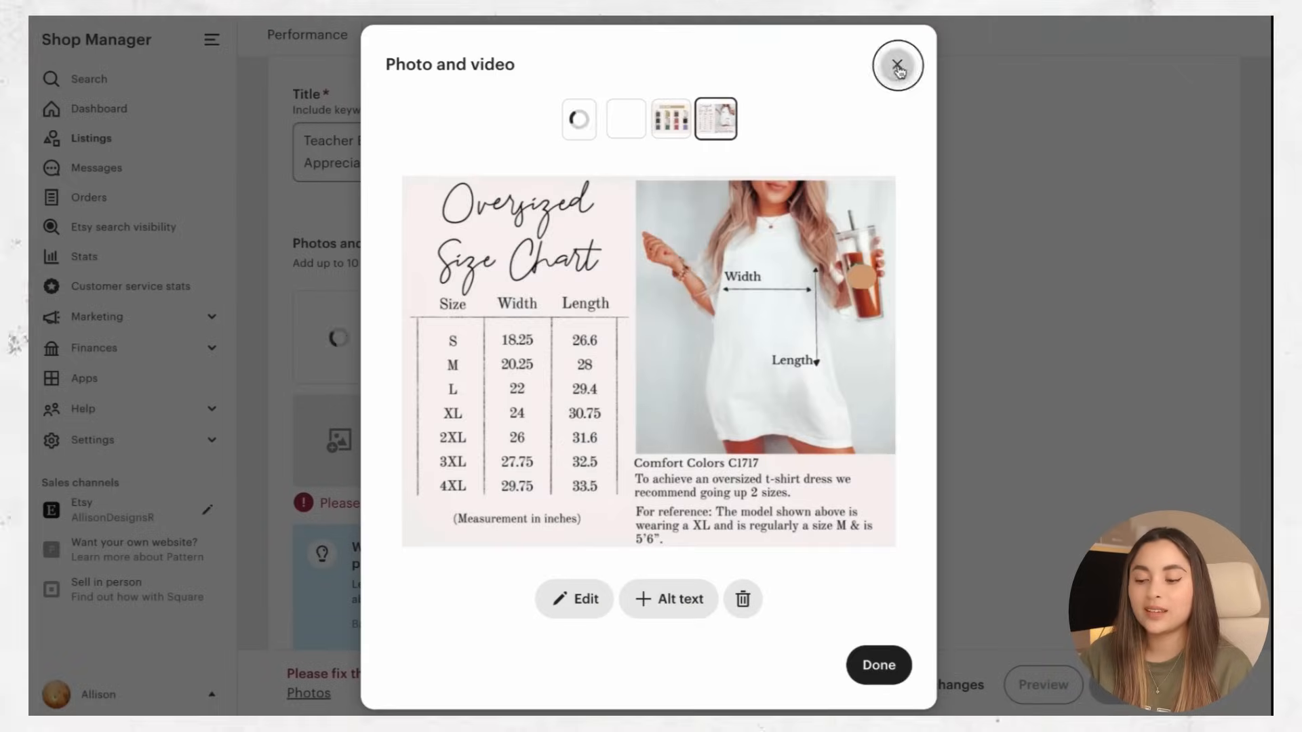
{"action": "left_click", "coordinate": [897, 66]}
Review the uploaded photos and the prices, quantities and visibility of the listing's color and size variants.
{"action": "scroll", "coordinate": [1074, 270], "scroll_direction": "down", "scroll_amount": 7}
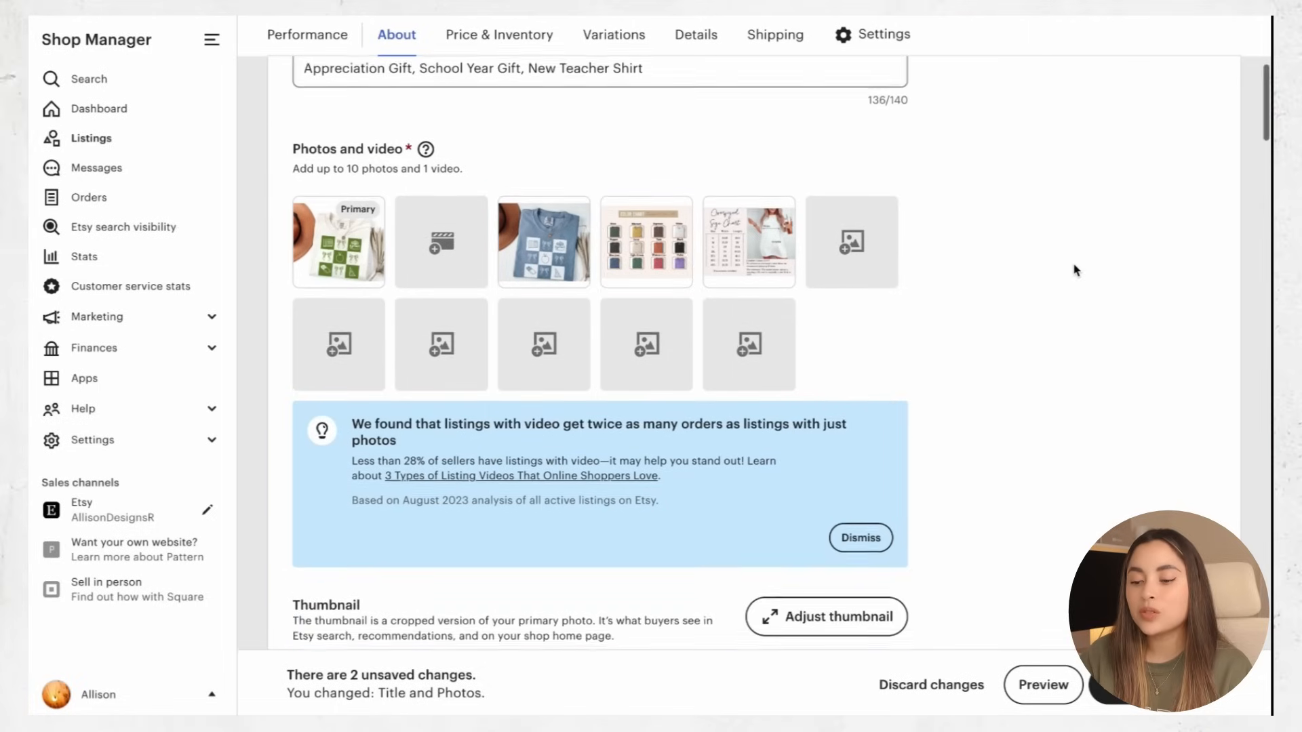
{"action": "scroll", "coordinate": [1074, 270], "scroll_direction": "down", "scroll_amount": 12}
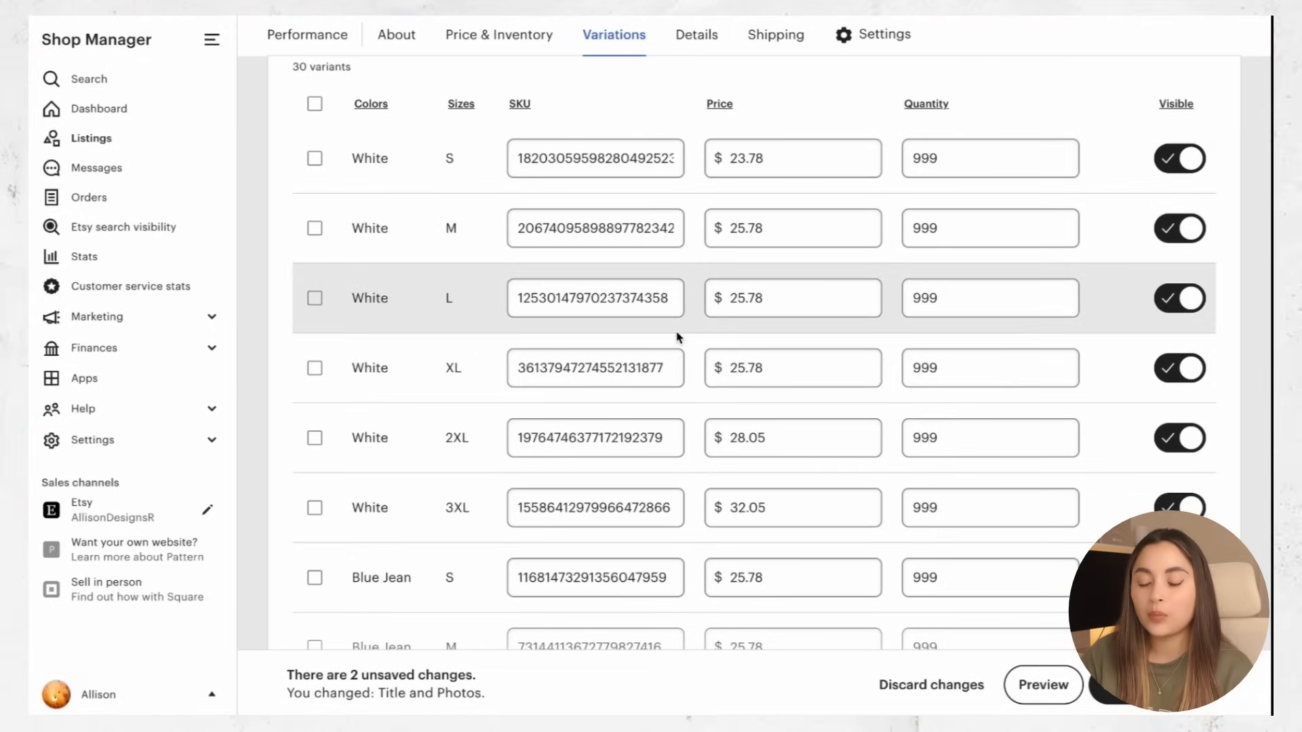
{"action": "scroll", "coordinate": [678, 337], "scroll_direction": "down", "scroll_amount": 1}
{"action": "scroll", "coordinate": [678, 337], "scroll_direction": "down", "scroll_amount": 12}
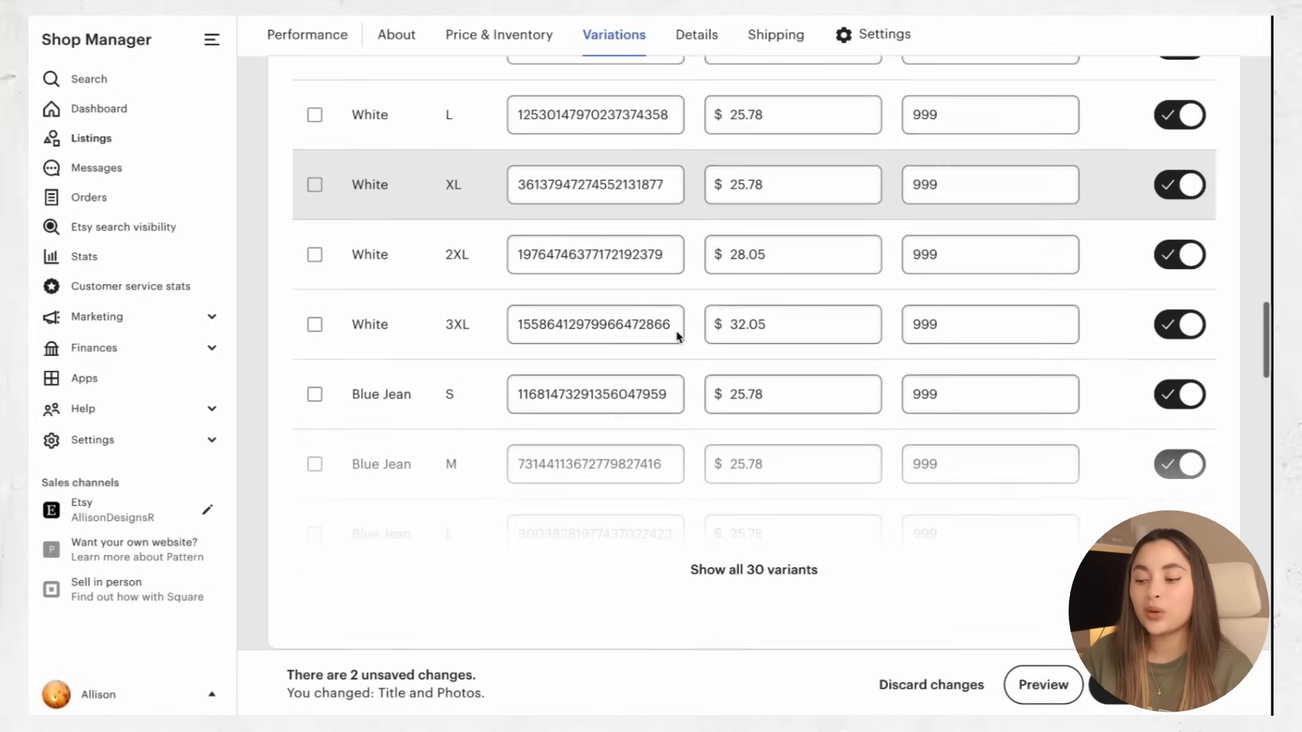
Reveal all of the listing's attributes and set the occasion to Back to school.
{"action": "scroll", "coordinate": [554, 356], "scroll_direction": "down", "scroll_amount": 6}
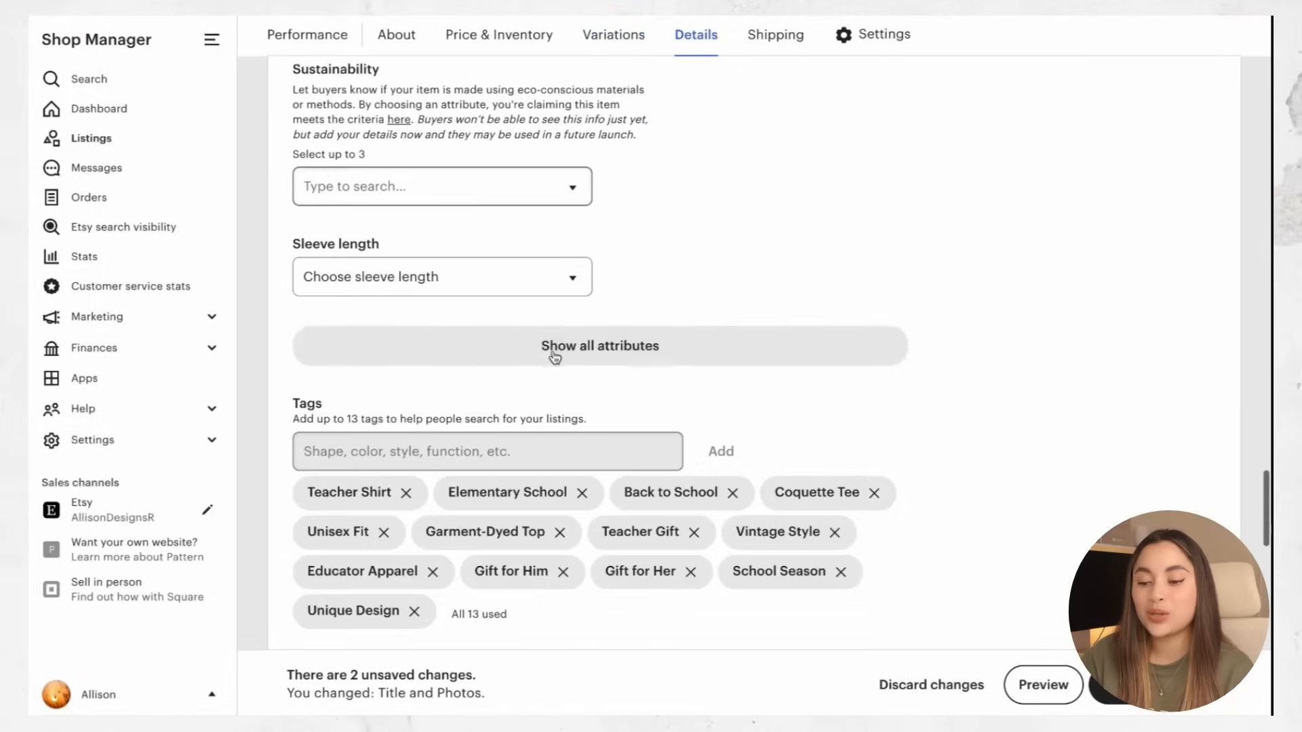
{"action": "left_click", "coordinate": [578, 348]}
{"action": "scroll", "coordinate": [597, 305], "scroll_direction": "down", "scroll_amount": 5}
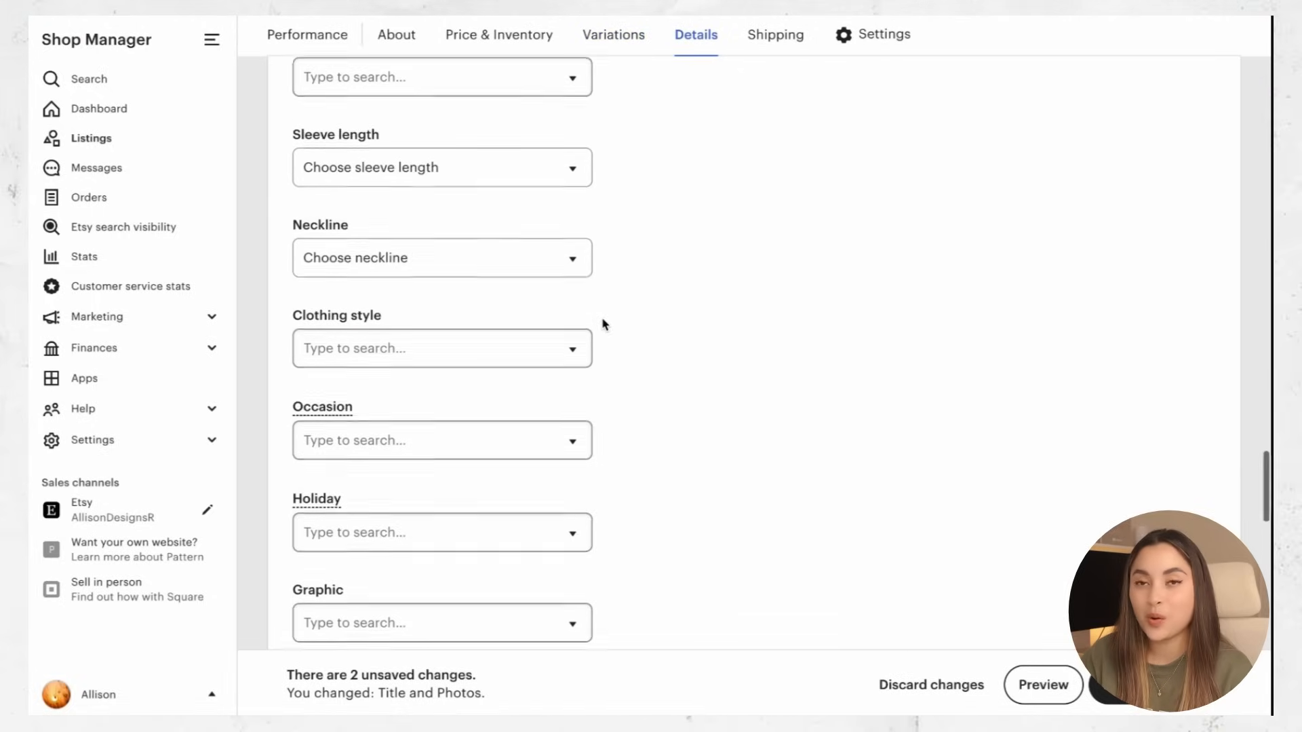
{"action": "left_click", "coordinate": [571, 154]}
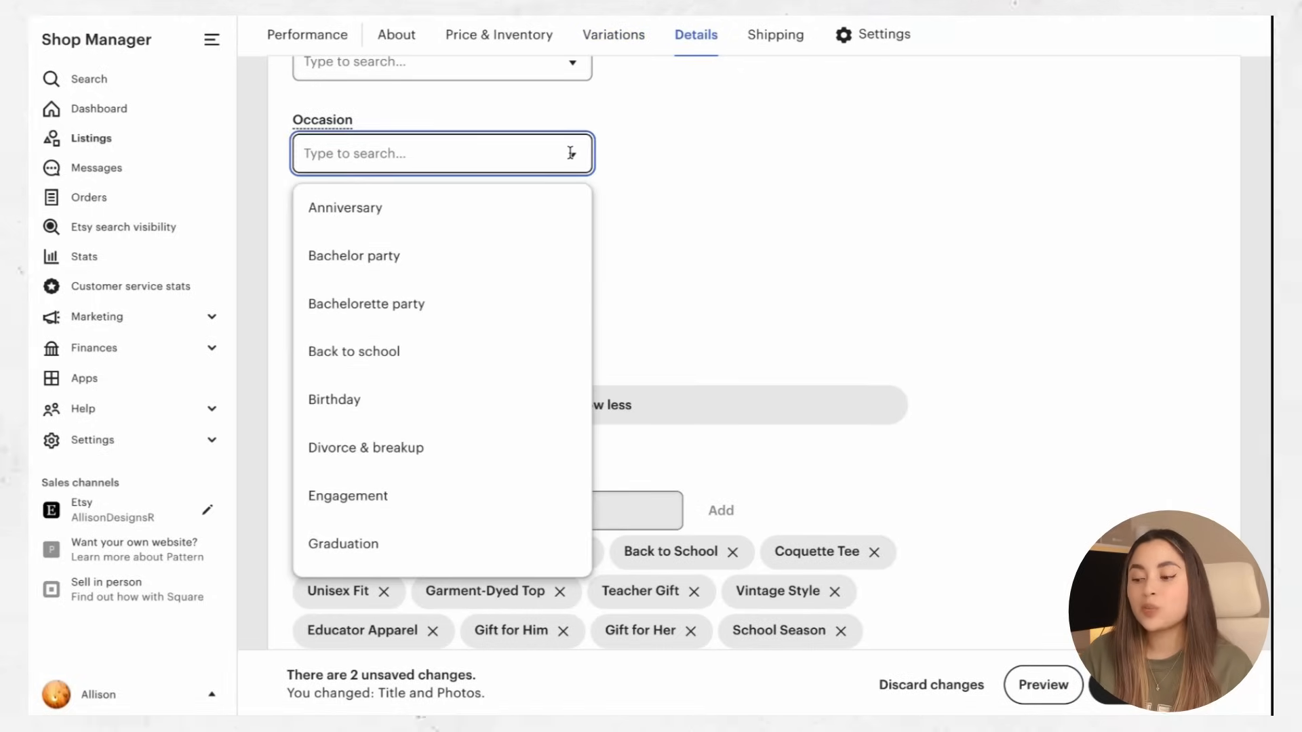
{"action": "left_click", "coordinate": [413, 352]}
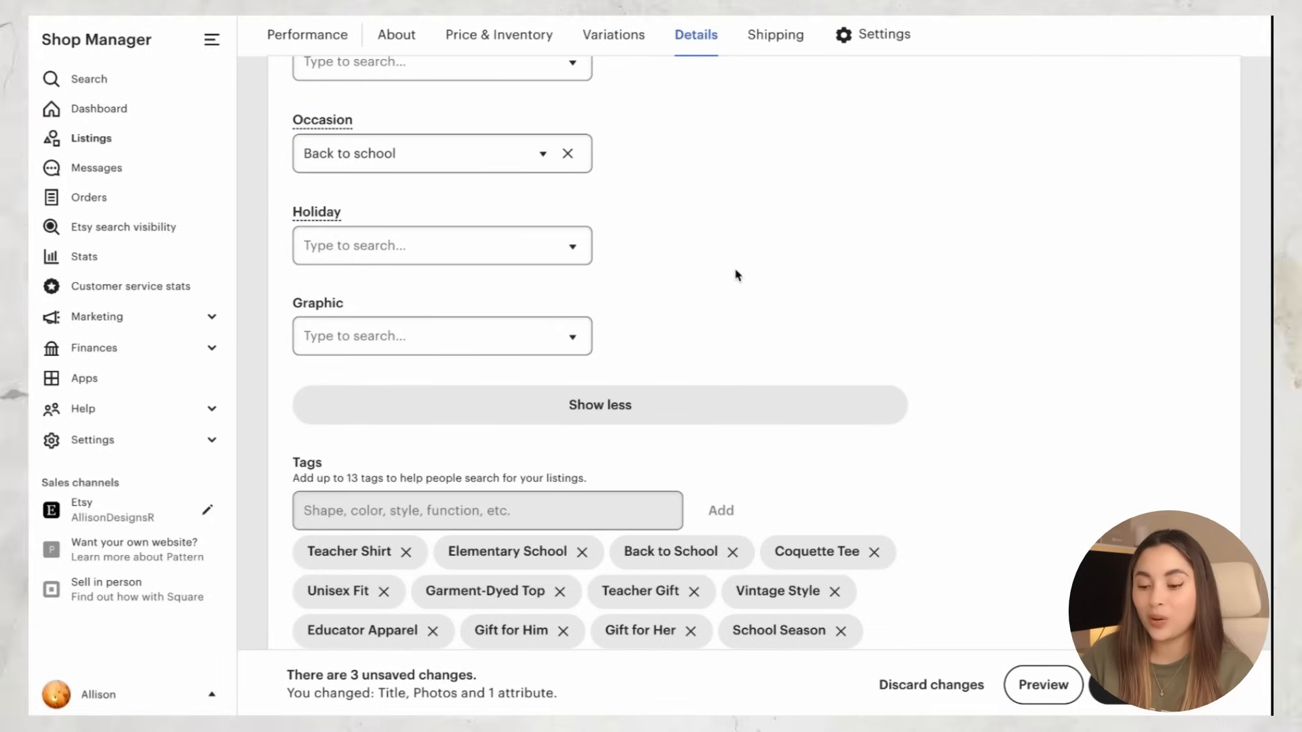
Remove the tags Unisex Fit, Garment-Dyed Top, Unique Design and Gift for Him from the listing.
{"action": "scroll", "coordinate": [738, 275], "scroll_direction": "down", "scroll_amount": 3}
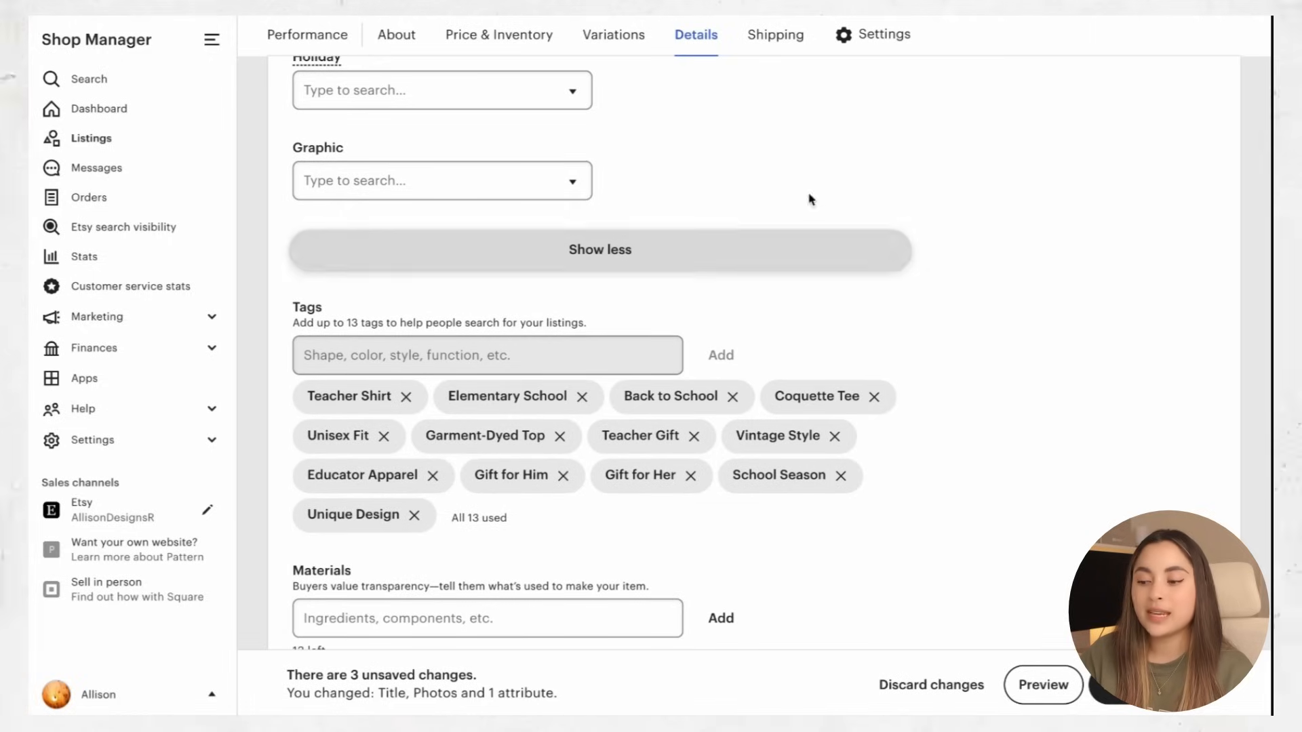
{"action": "scroll", "coordinate": [902, 267], "scroll_direction": "down", "scroll_amount": 2}
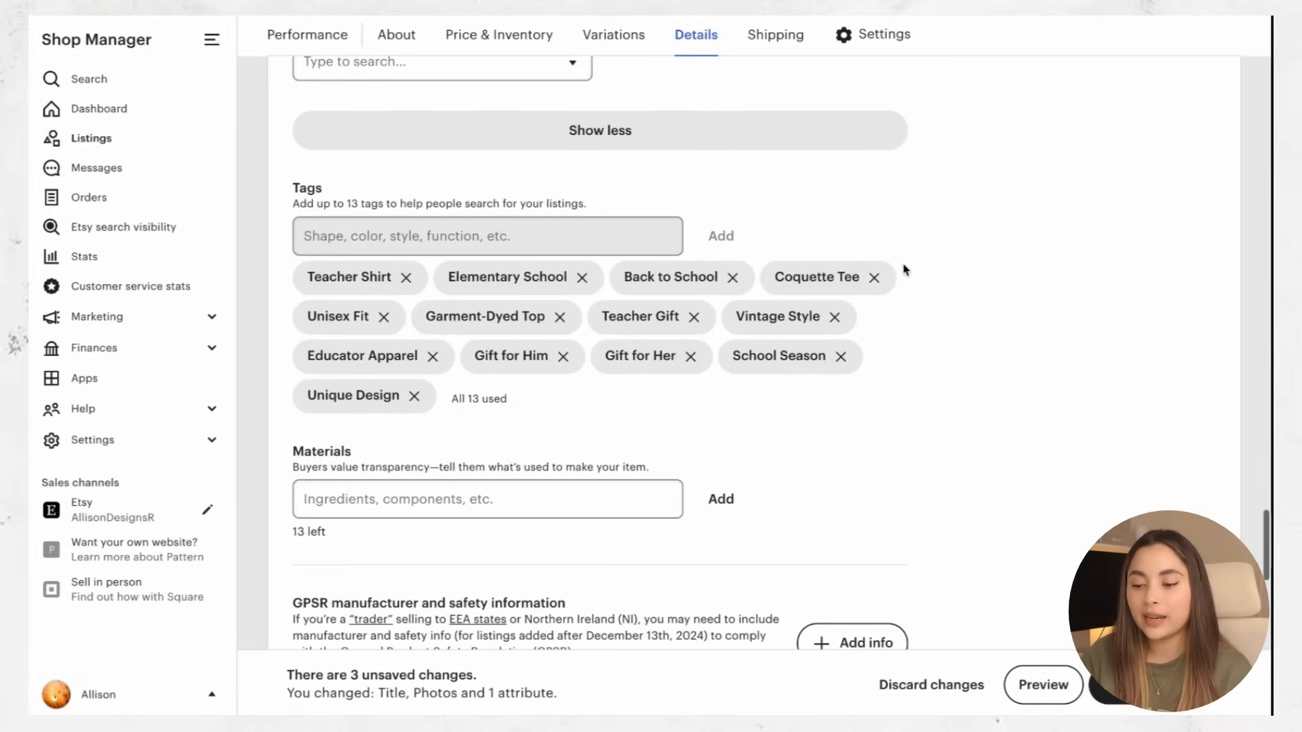
{"action": "left_click", "coordinate": [385, 317]}
{"action": "left_click", "coordinate": [441, 318]}
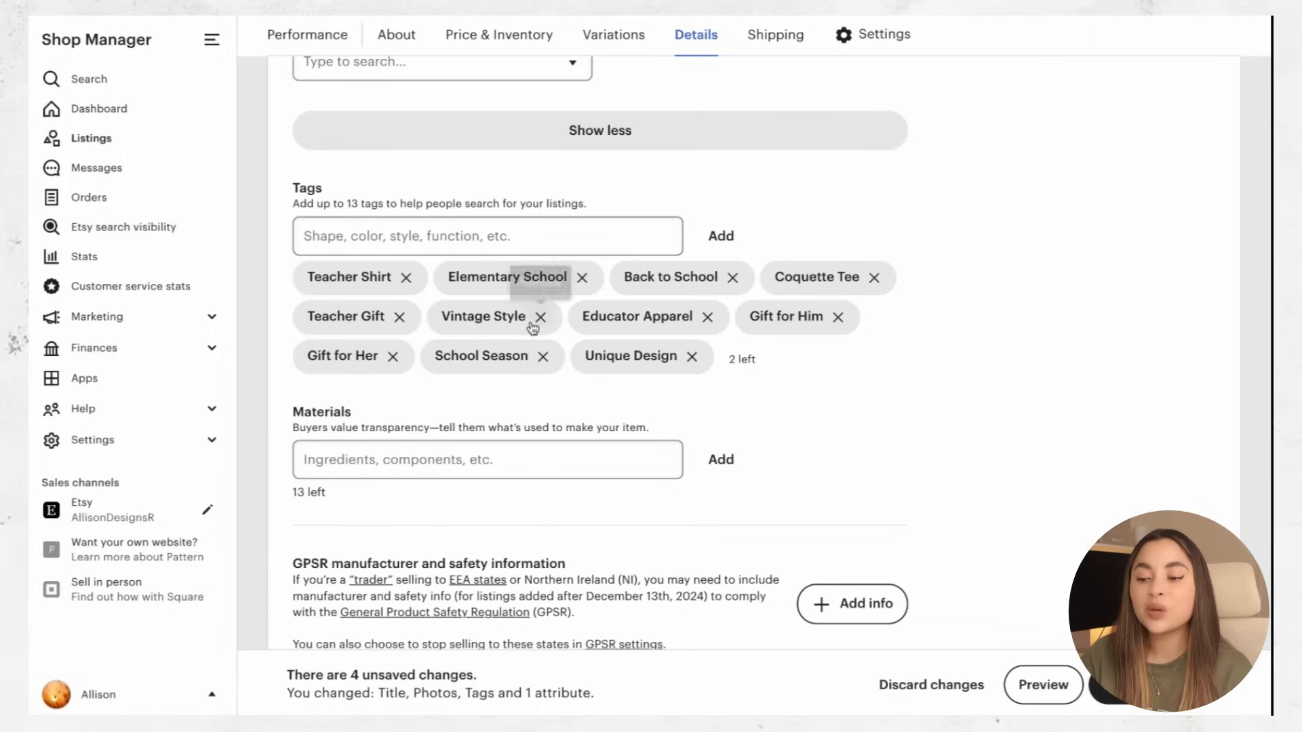
{"action": "left_click", "coordinate": [693, 357]}
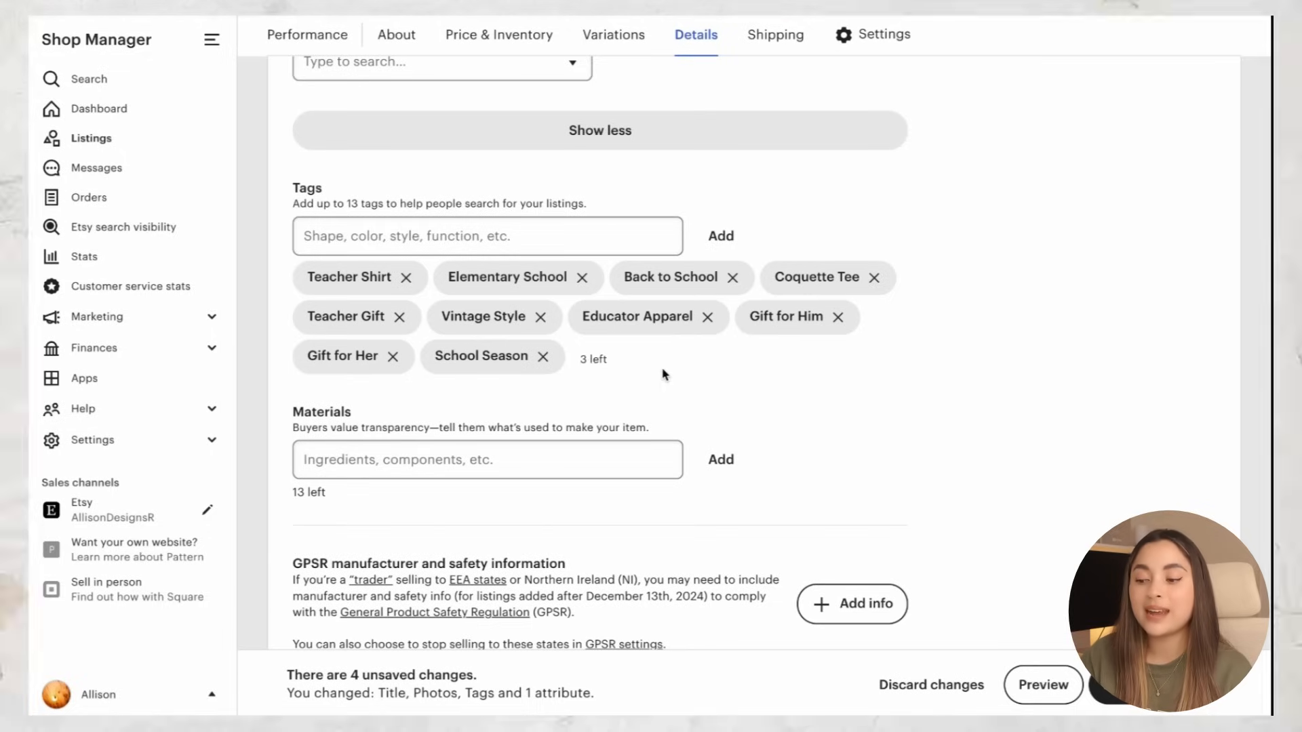
{"action": "left_click", "coordinate": [838, 316]}
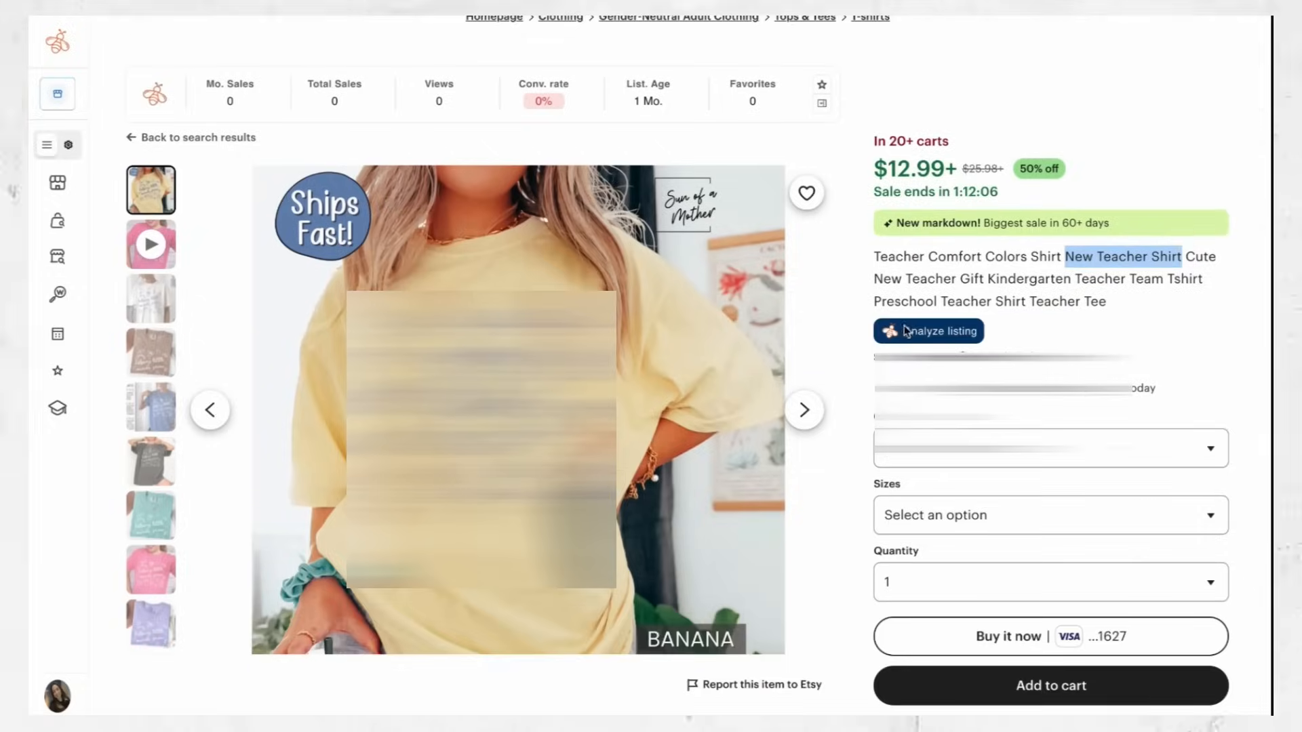
Analyze the comparable Etsy listing, enlarge its tag table with keyword scores, and take "new teacher shirt" as a tag for the listing.
{"action": "left_click", "coordinate": [905, 331]}
{"action": "scroll", "coordinate": [1129, 393], "scroll_direction": "down", "scroll_amount": 10}
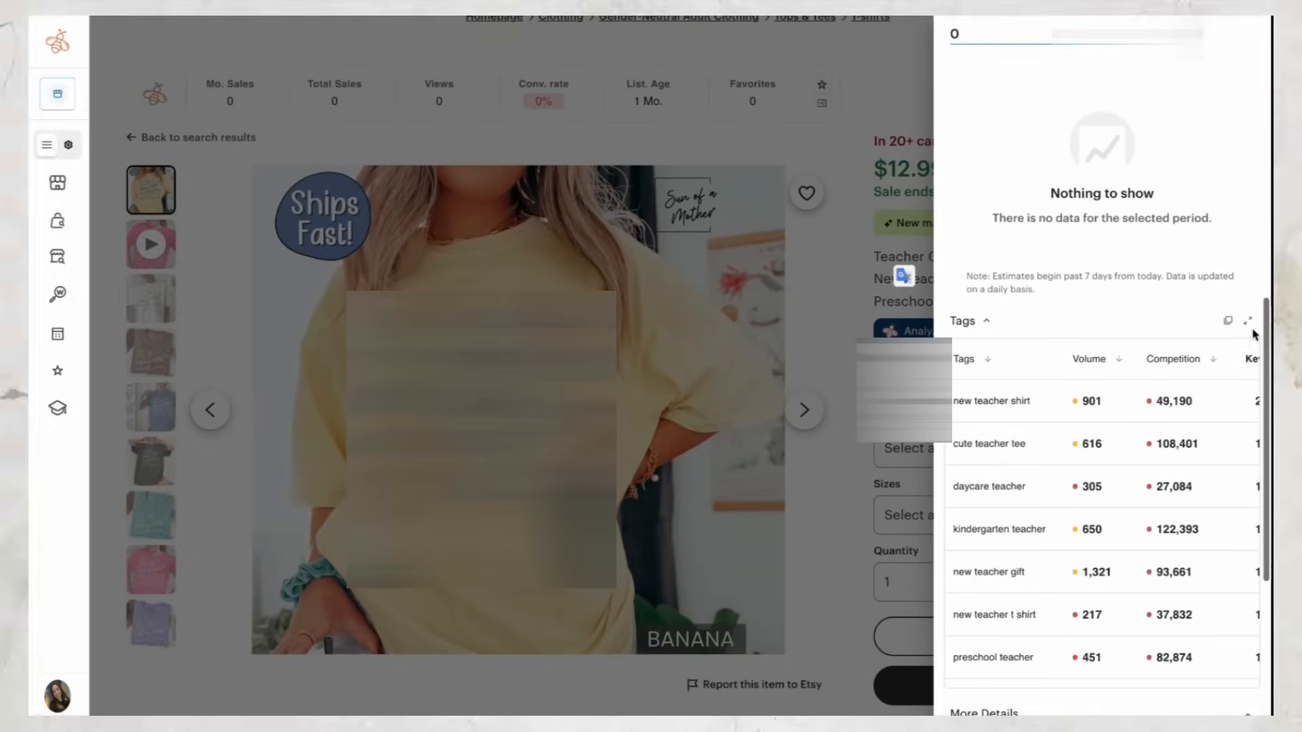
{"action": "left_click", "coordinate": [1250, 325]}
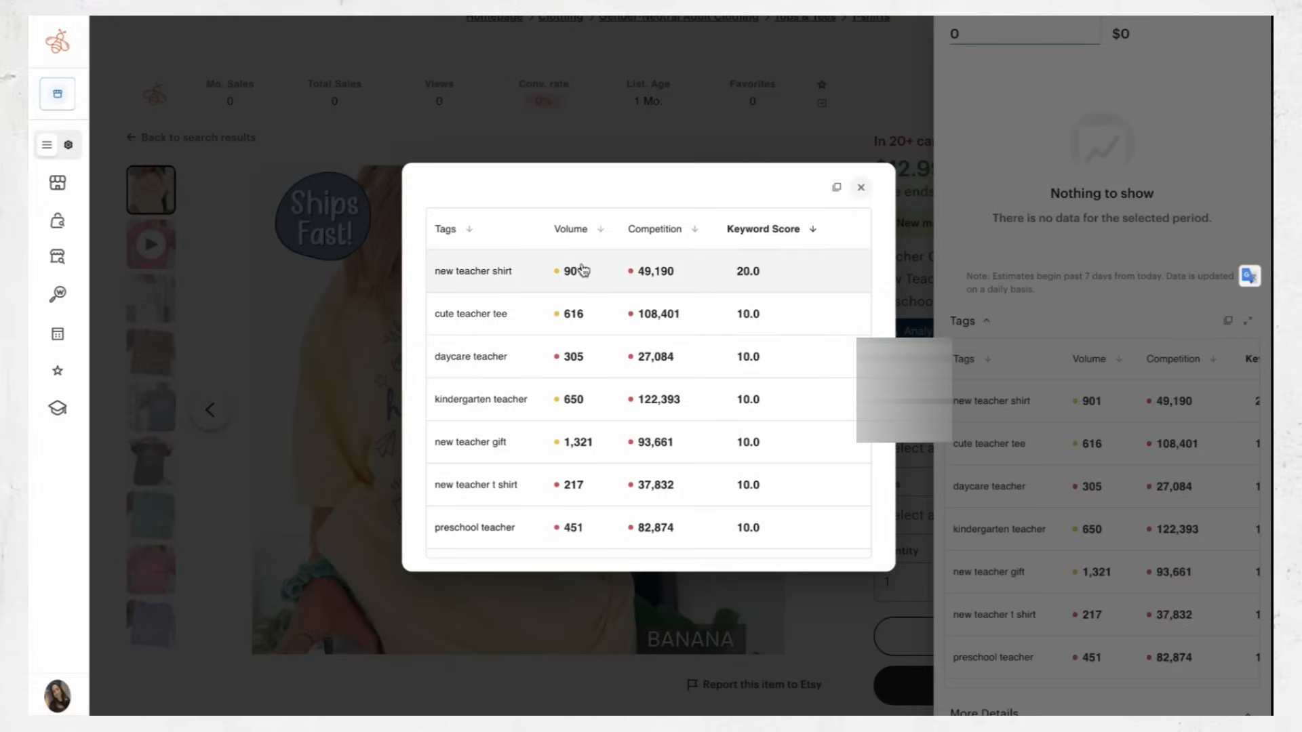
{"action": "left_click", "coordinate": [468, 273]}
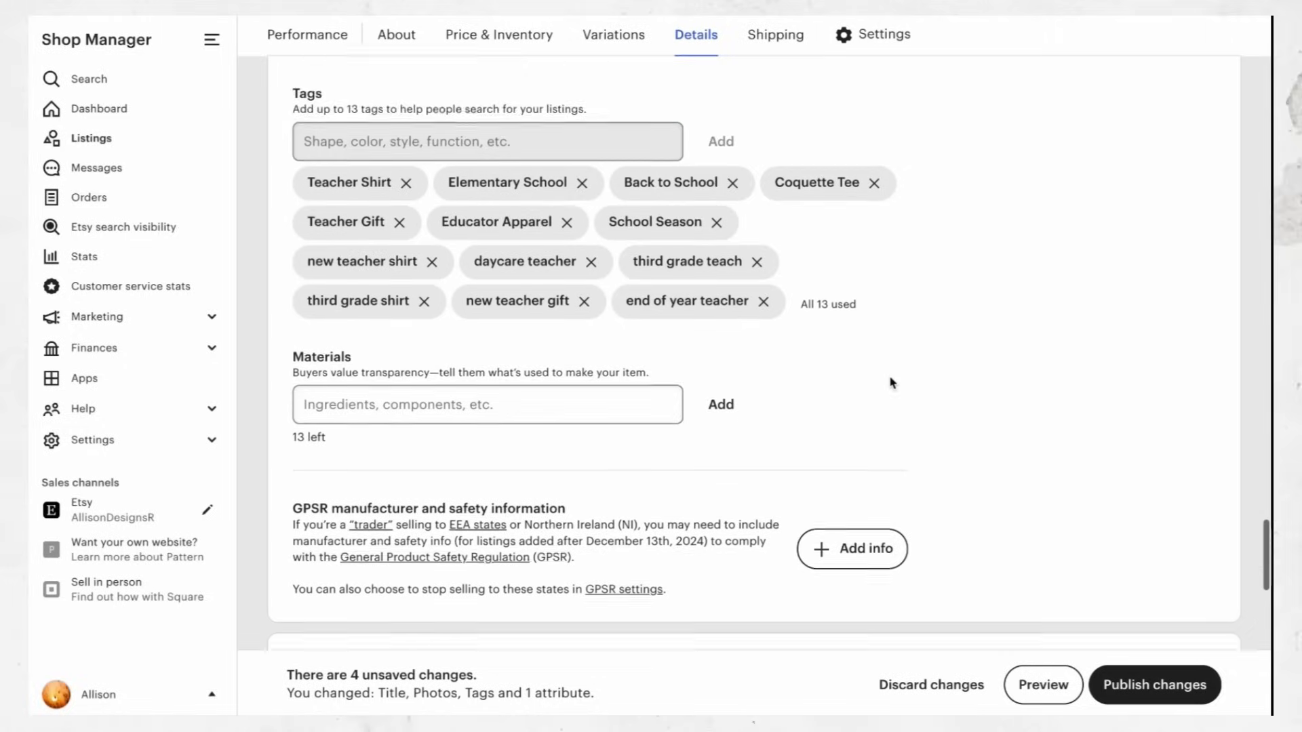
Open the "Standard: Monster Digital, Garments (shirts)" shipping profile for editing and review its processing time and shipping rates.
{"action": "scroll", "coordinate": [888, 380], "scroll_direction": "down", "scroll_amount": 5}
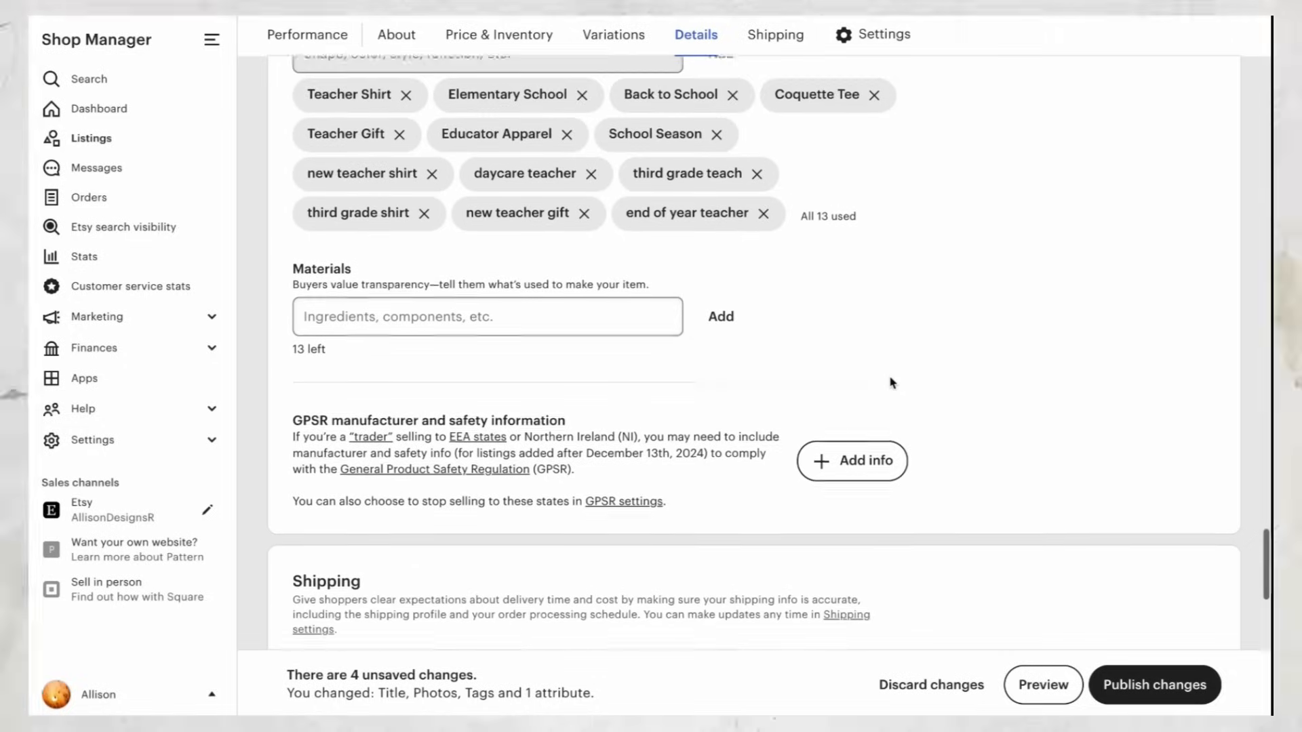
{"action": "scroll", "coordinate": [890, 383], "scroll_direction": "down", "scroll_amount": 5}
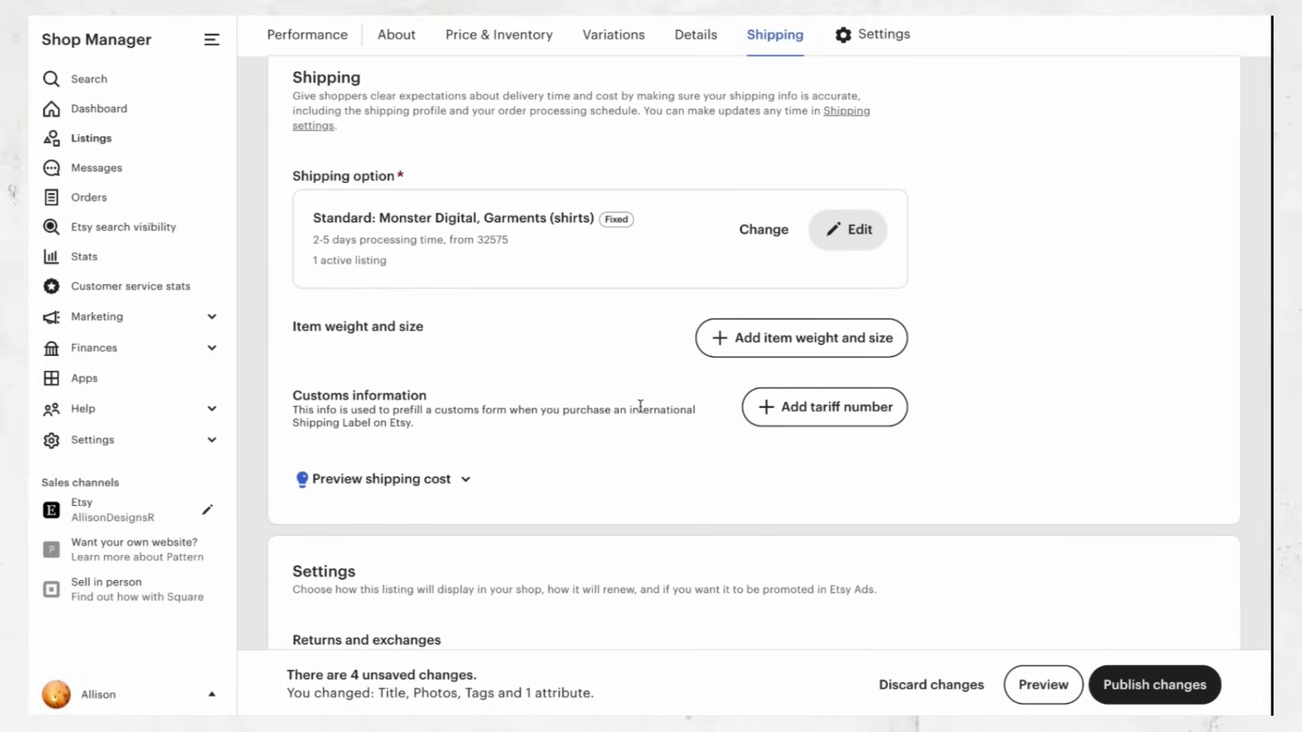
{"action": "scroll", "coordinate": [644, 434], "scroll_direction": "down", "scroll_amount": 1}
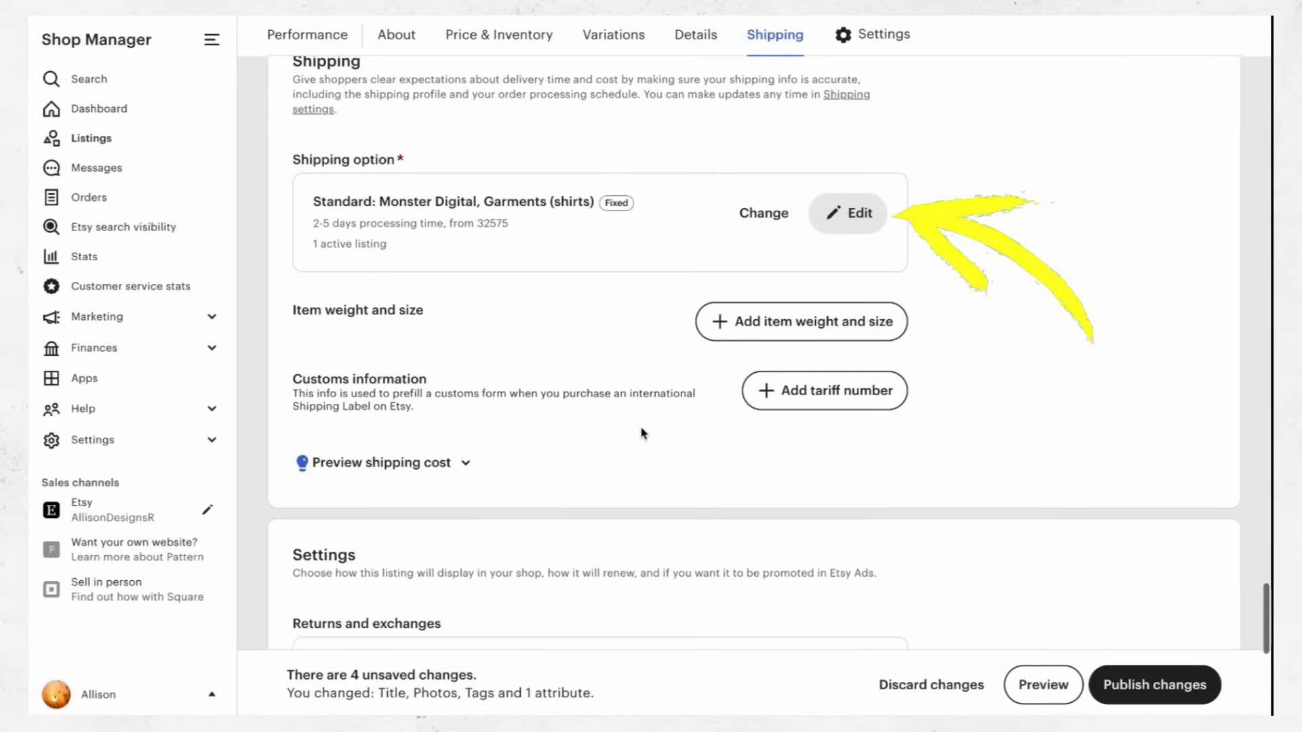
{"action": "left_click", "coordinate": [847, 213]}
{"action": "scroll", "coordinate": [793, 380], "scroll_direction": "down", "scroll_amount": 3}
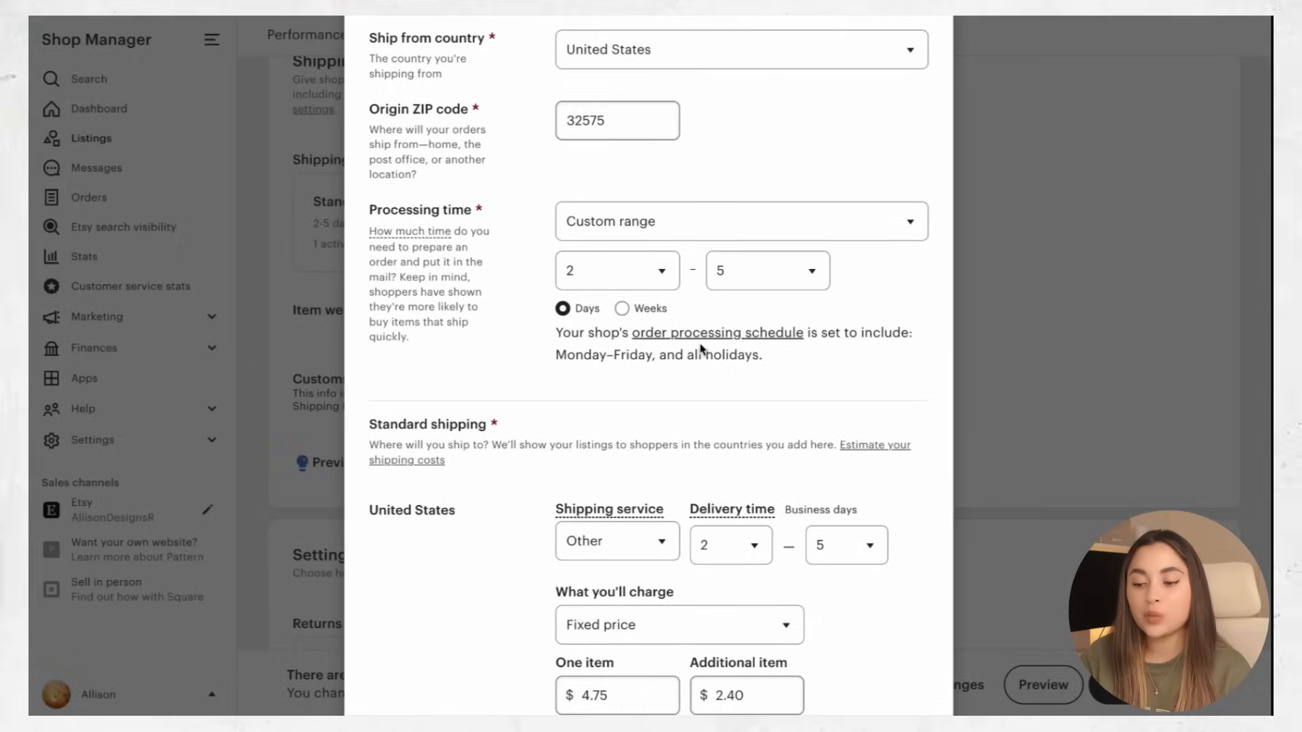
{"action": "scroll", "coordinate": [698, 348], "scroll_direction": "down", "scroll_amount": 5}
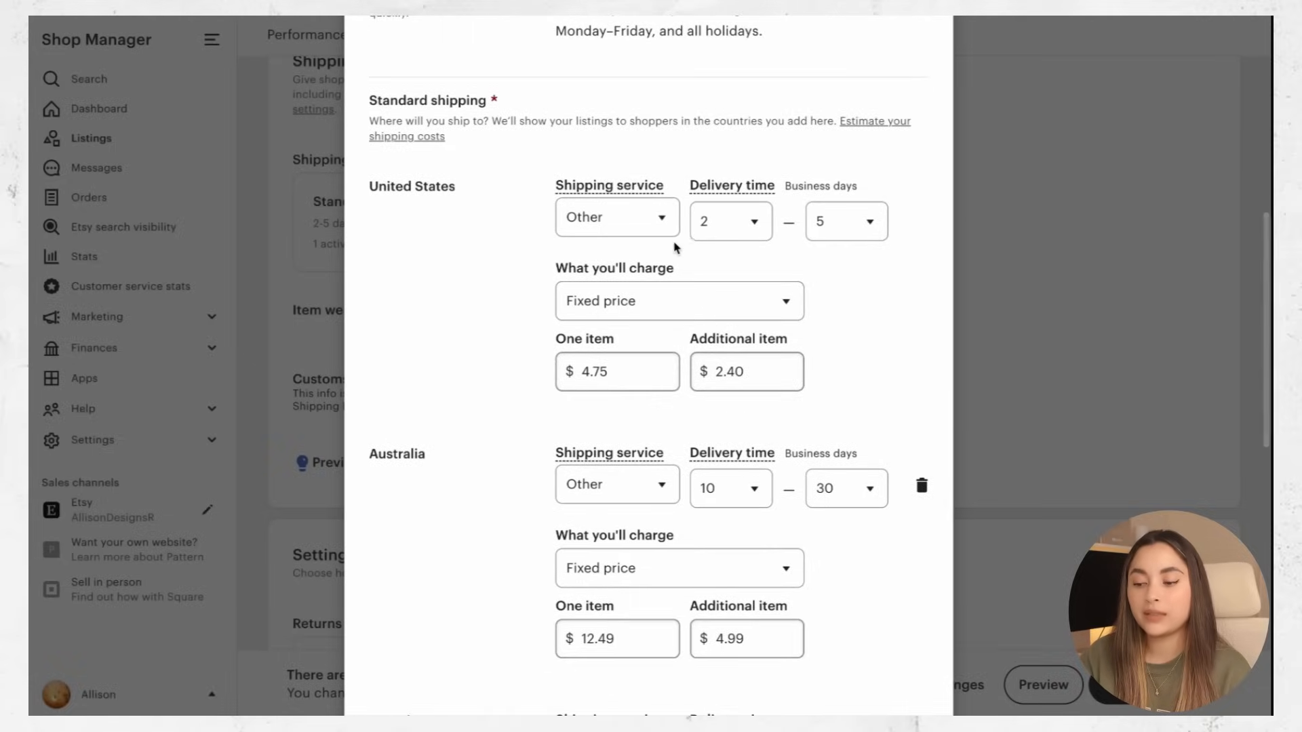
Remove the Australia and Canada destinations from the standard shipping locations and close the shipping profile.
{"action": "scroll", "coordinate": [631, 352], "scroll_direction": "down", "scroll_amount": 4}
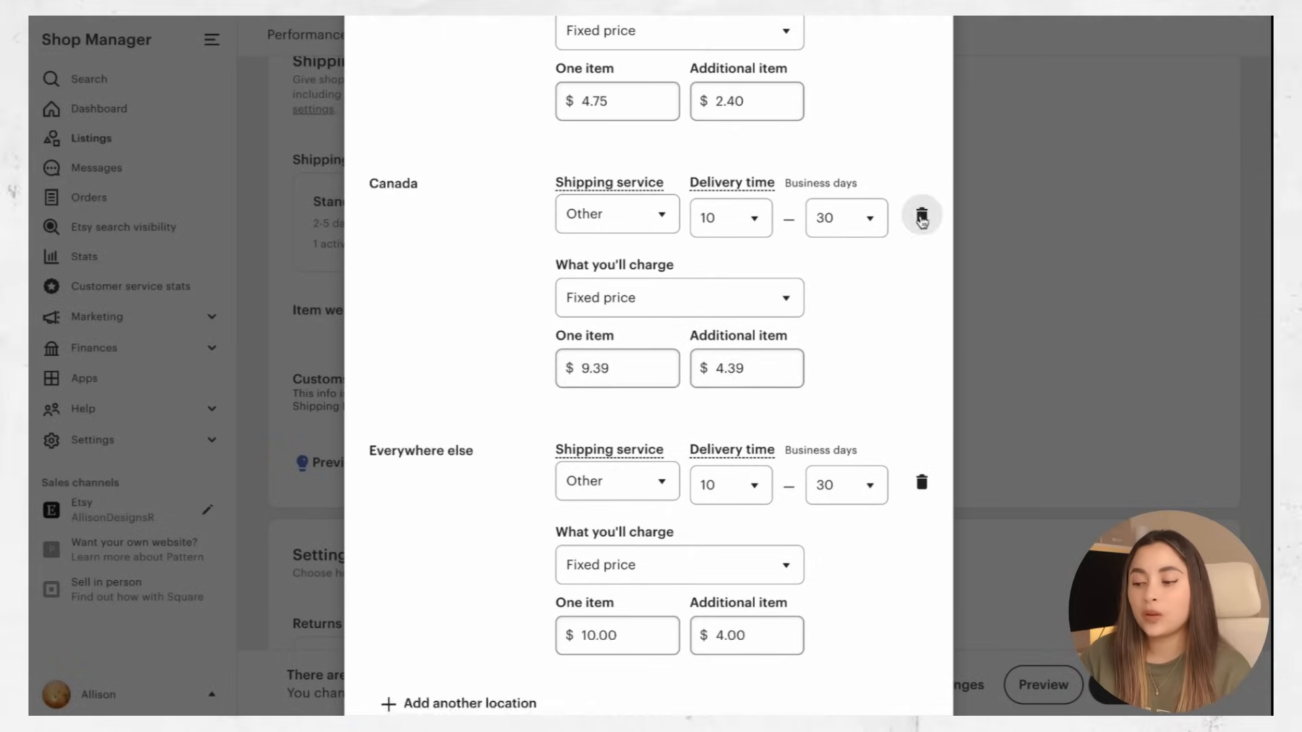
{"action": "left_click", "coordinate": [922, 219]}
{"action": "left_click", "coordinate": [920, 218]}
{"action": "scroll", "coordinate": [774, 579], "scroll_direction": "up", "scroll_amount": 3}
{"action": "scroll", "coordinate": [754, 573], "scroll_direction": "down", "scroll_amount": 3}
{"action": "left_click", "coordinate": [756, 647]}
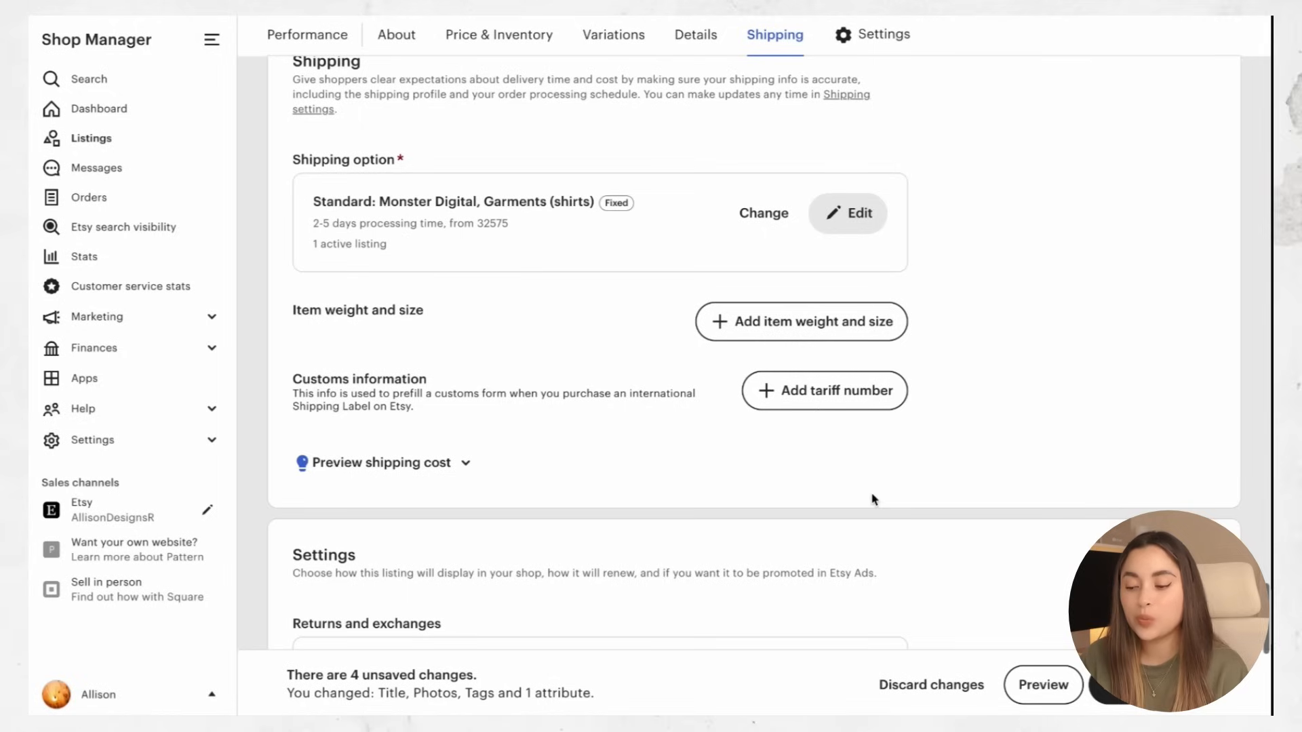
Publish the listing changes, then open the listing's public Etsy page and view its second photo.
{"action": "scroll", "coordinate": [910, 461], "scroll_direction": "down", "scroll_amount": 9}
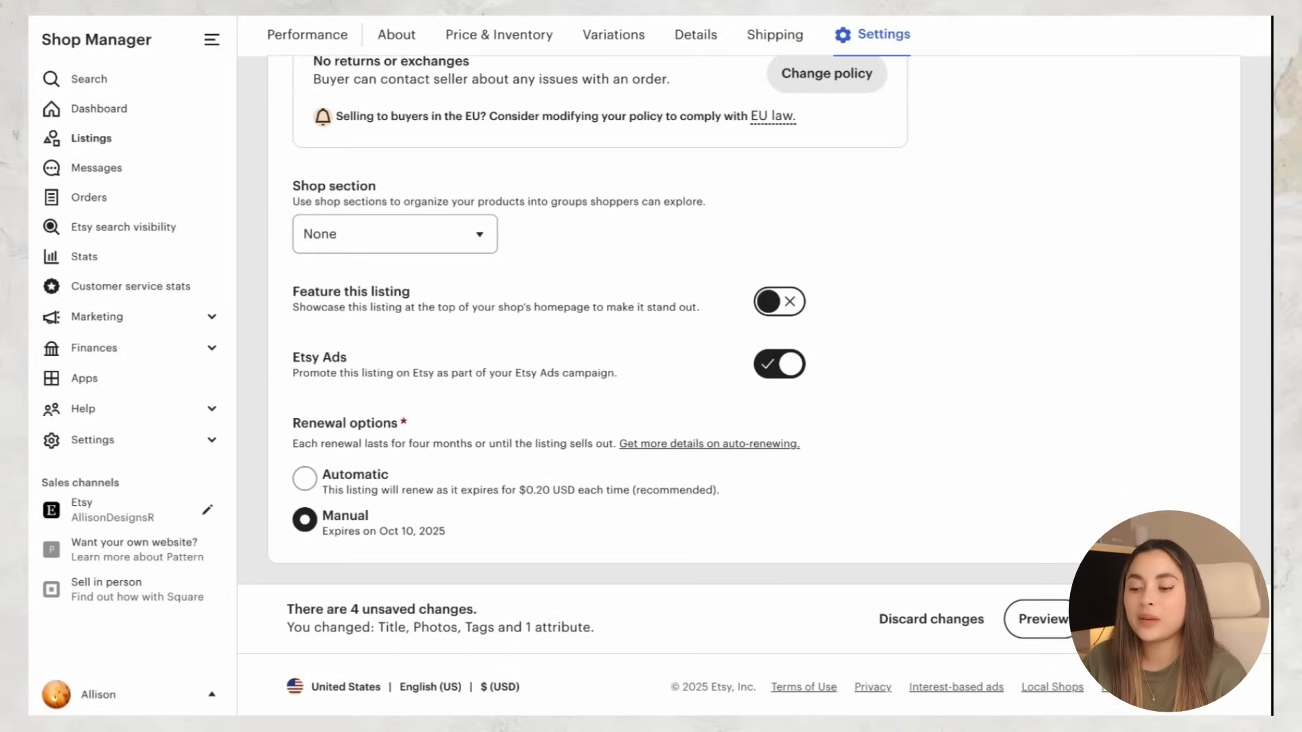
{"action": "left_click", "coordinate": [1142, 609]}
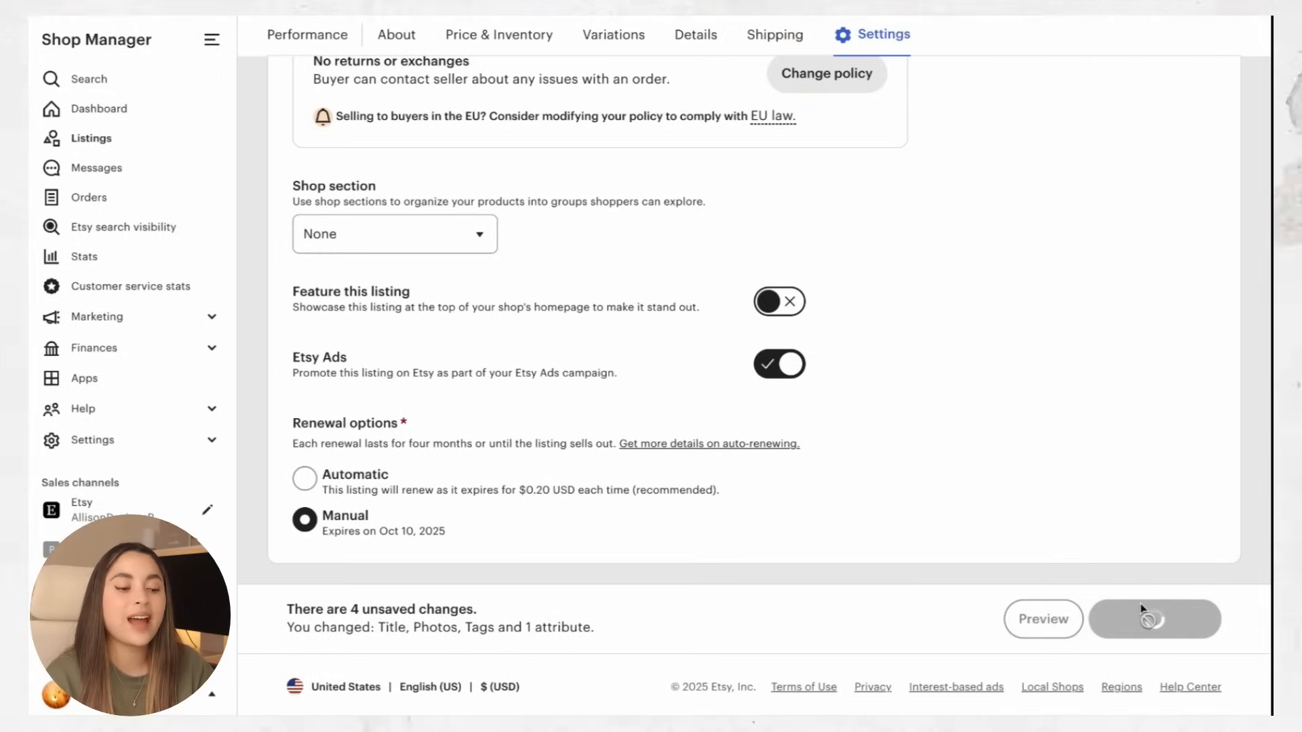
{"action": "left_click", "coordinate": [374, 482]}
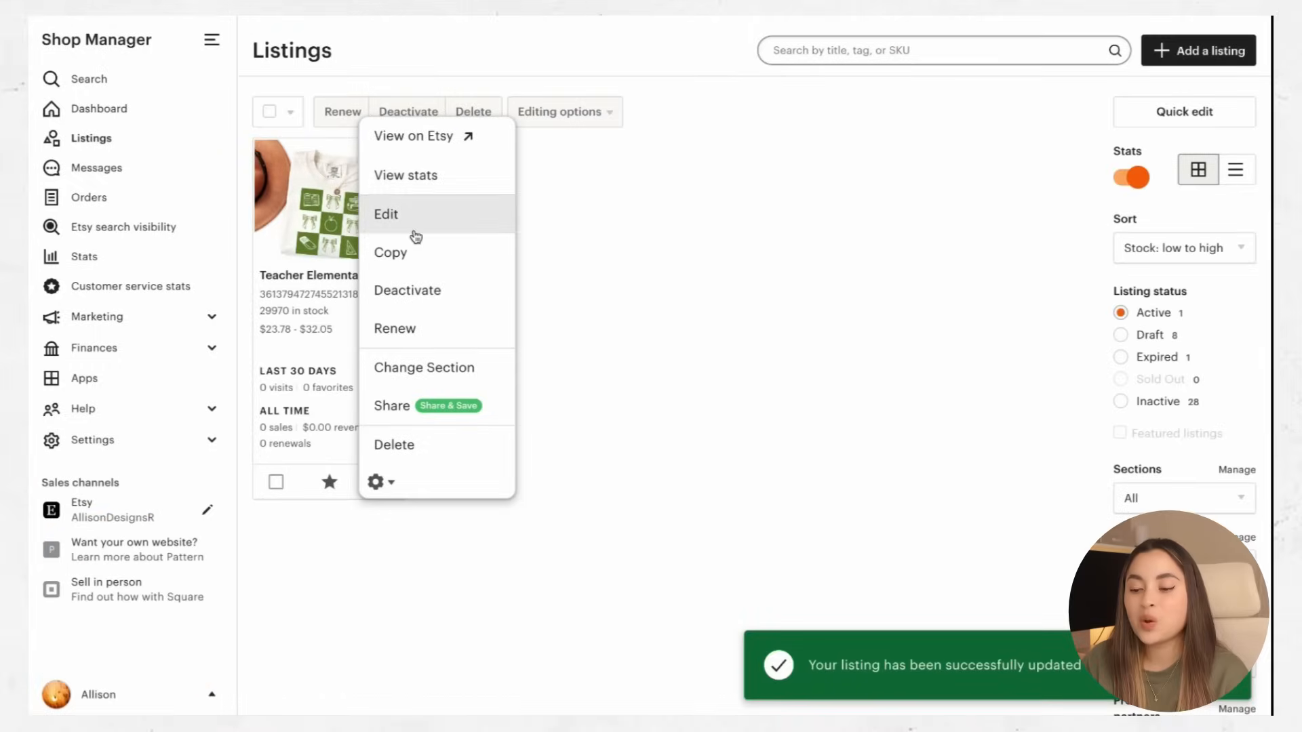
{"action": "left_click", "coordinate": [448, 138]}
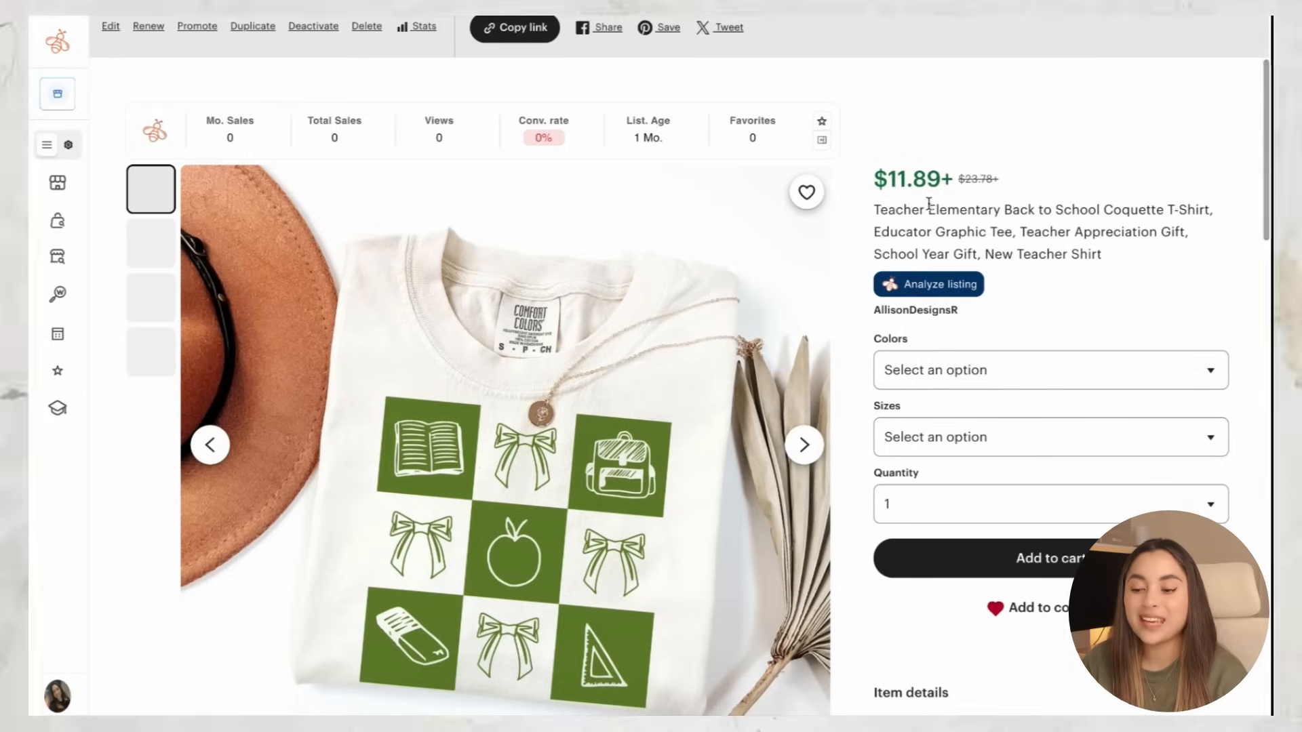
{"action": "scroll", "coordinate": [929, 203], "scroll_direction": "down", "scroll_amount": 2}
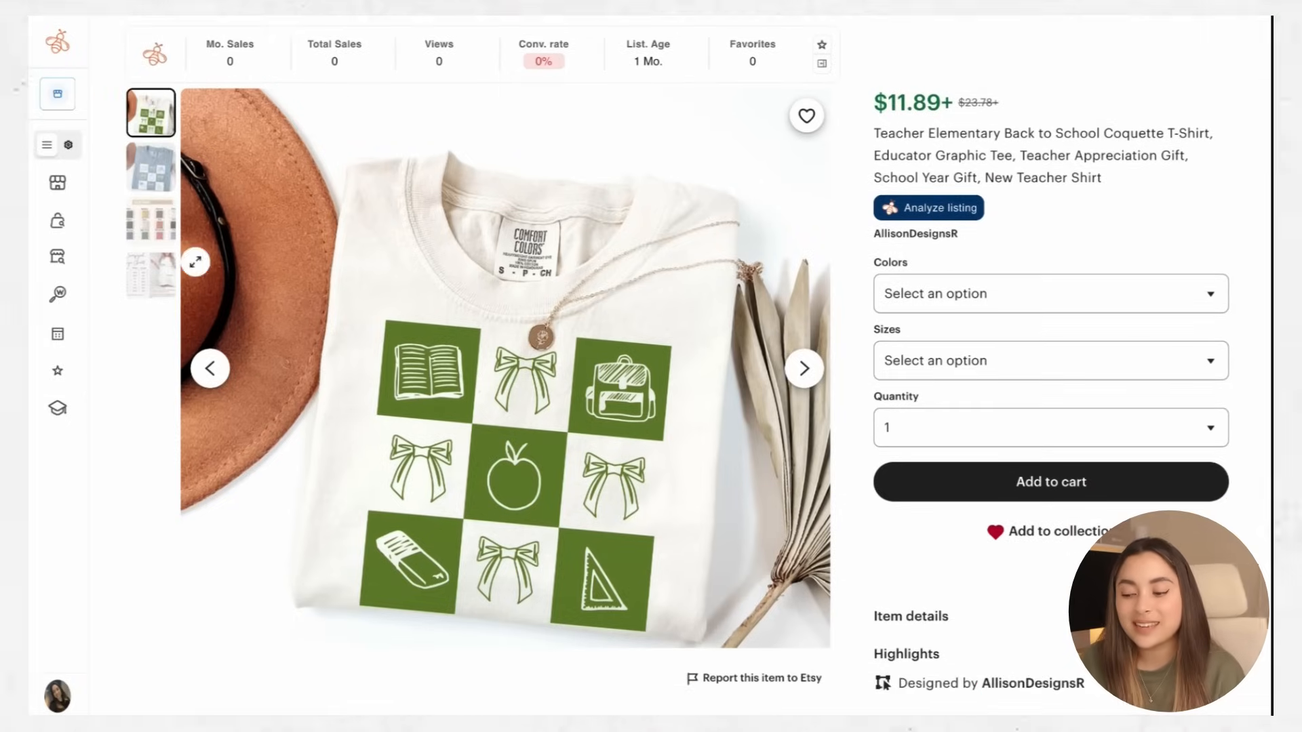
{"action": "left_click", "coordinate": [151, 167]}
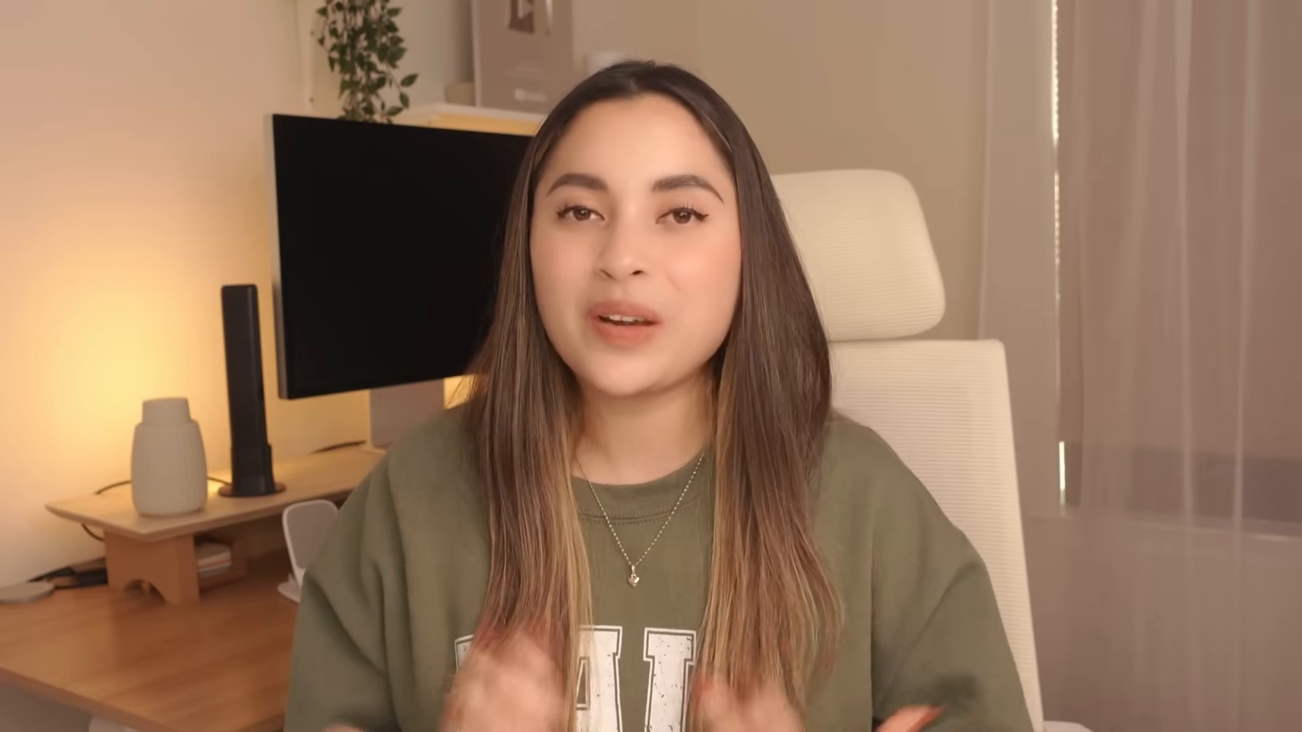